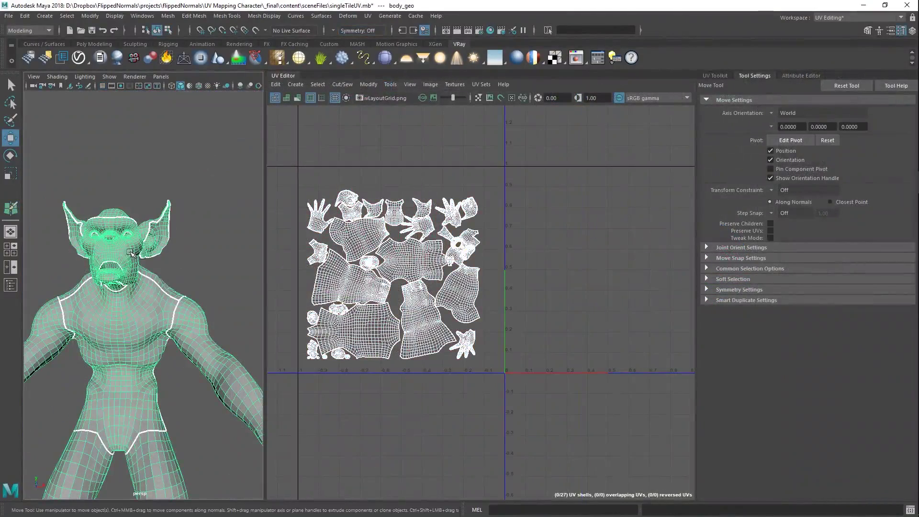
# Move the face, torso and arm UV shells into the main UV tile, arranged in a column with the face uppermost
pyautogui.moveTo(130, 231); pyautogui.dragTo(165, 243, button='right')
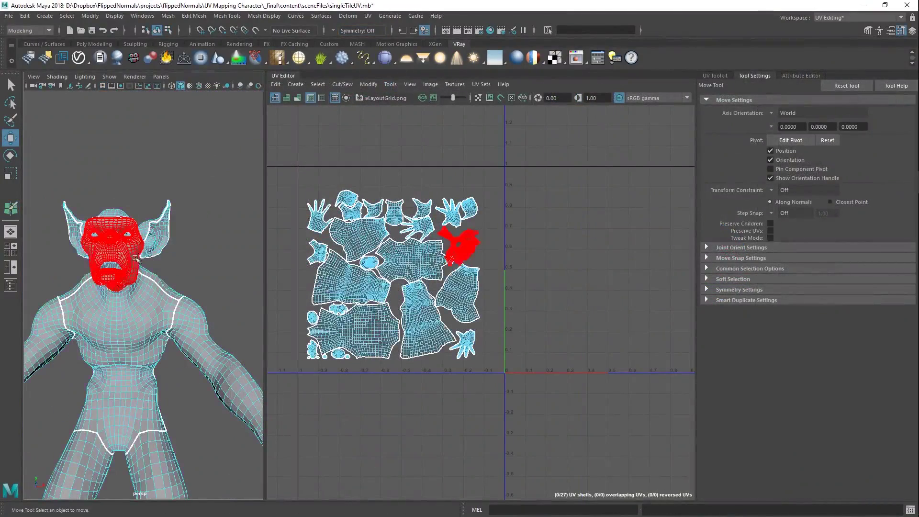
pyautogui.doubleClick(471, 244)
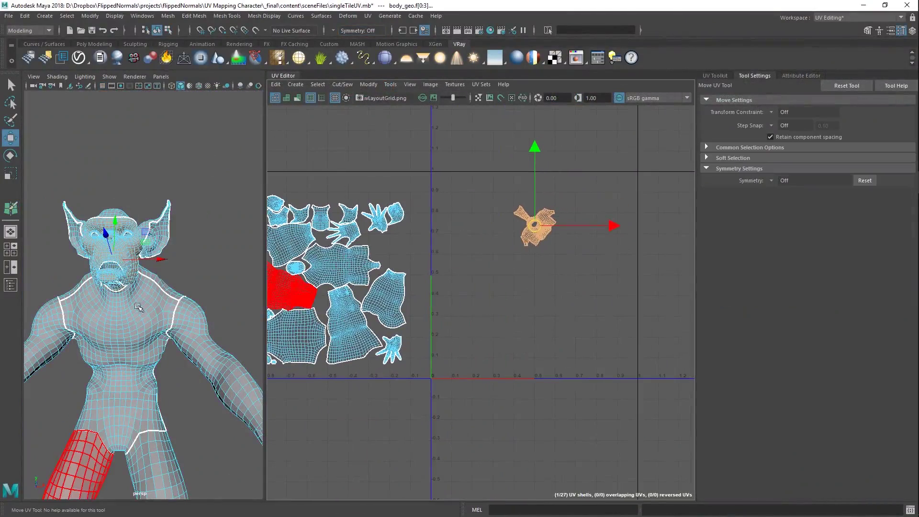
pyautogui.doubleClick(138, 306)
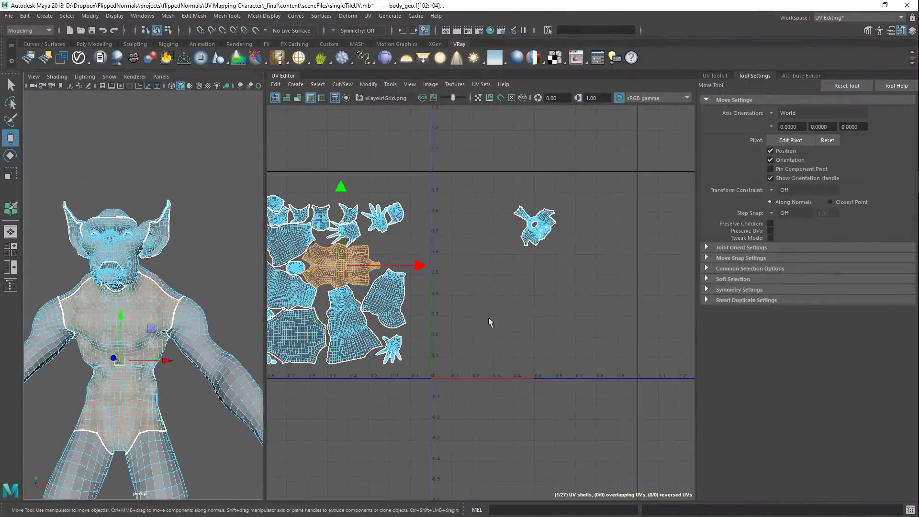
pyautogui.moveTo(490, 319); pyautogui.dragTo(681, 330, button='middle')
pyautogui.doubleClick(194, 349)
pyautogui.moveTo(625, 318); pyautogui.dragTo(882, 414, button='middle')
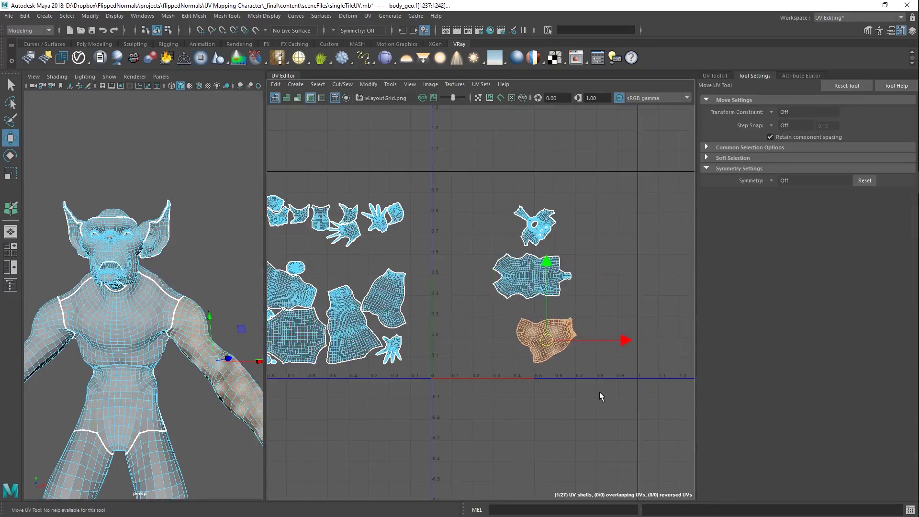
# Move the two hand UV shells into the main tile and place them beside the torso and arm shells
pyautogui.keyDown('alt'); pyautogui.moveTo(205, 407); pyautogui.dragTo(167, 410, button='right'); pyautogui.keyUp('alt')
pyautogui.keyDown('alt'); pyautogui.moveTo(174, 412); pyautogui.dragTo(153, 318, button='middle'); pyautogui.keyUp('alt')
pyautogui.doubleClick(208, 330)
pyautogui.moveTo(551, 284); pyautogui.dragTo(771, 351, button='middle')
pyautogui.keyDown('alt'); pyautogui.moveTo(687, 325); pyautogui.dragTo(612, 324, button='middle'); pyautogui.keyUp('alt')
pyautogui.moveTo(636, 316); pyautogui.dragTo(692, 238)
pyautogui.moveTo(658, 338); pyautogui.dragTo(559, 367, button='middle')
pyautogui.moveTo(528, 321); pyautogui.dragTo(524, 312, button='middle')
# Move the leg's UV shell into the lower part of the main tile and select the foot
pyautogui.keyDown('alt'); pyautogui.moveTo(169, 355); pyautogui.dragTo(190, 280, button='middle'); pyautogui.keyUp('alt')
pyautogui.doubleClick(163, 298)
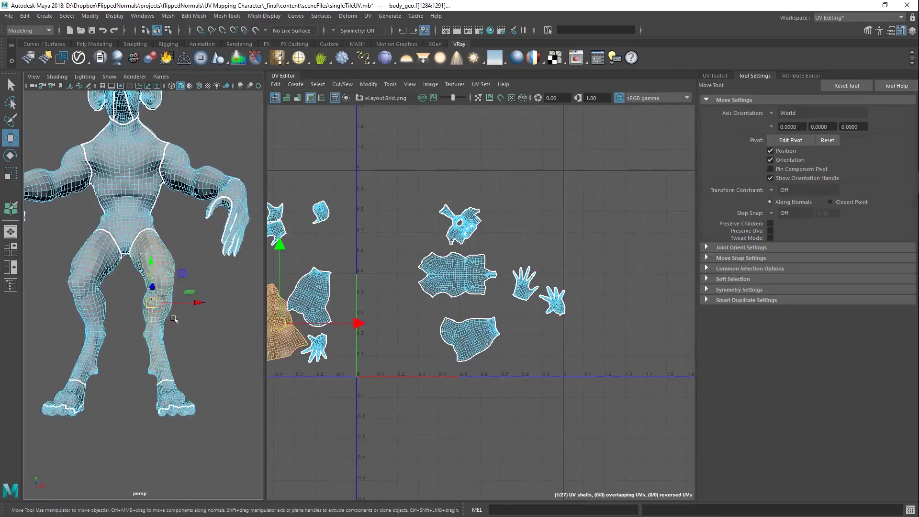
pyautogui.moveTo(372, 344); pyautogui.dragTo(629, 375, button='middle')
pyautogui.moveTo(213, 398); pyautogui.dragTo(165, 425)
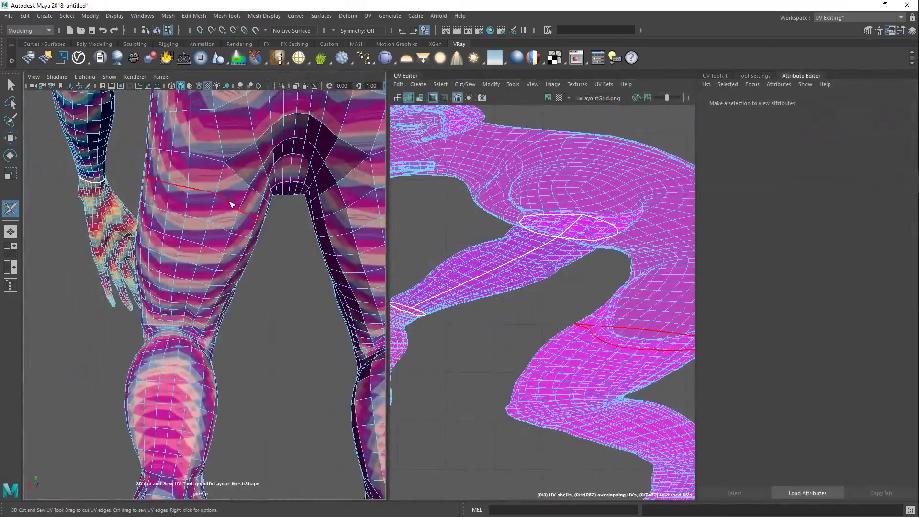
# Cut UV seams across the back of the upper thigh and along the leg with the 3D Cut and Sew UV Tool
pyautogui.moveTo(143, 177); pyautogui.dragTo(263, 221)
pyautogui.moveTo(214, 272)
pyautogui.keyDown('alt'); pyautogui.mouseDown()
pyautogui.moveTo(187, 335)
pyautogui.moveTo(244, 330)
pyautogui.moveTo(374, 288)
pyautogui.moveTo(224, 316)
pyautogui.mouseUp(); pyautogui.keyUp('alt')
pyautogui.doubleClick(224, 312)
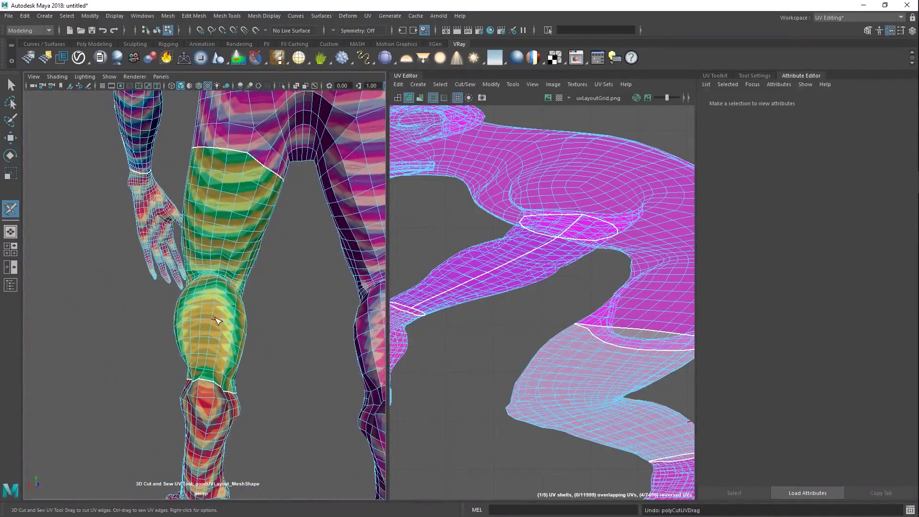
pyautogui.moveTo(239, 278)
pyautogui.mouseDown()
pyautogui.moveTo(343, 262)
pyautogui.moveTo(247, 339)
pyautogui.moveTo(107, 328)
pyautogui.moveTo(255, 353)
pyautogui.mouseUp()
pyautogui.keyDown('alt'); pyautogui.moveTo(205, 323); pyautogui.dragTo(271, 305); pyautogui.keyUp('alt')
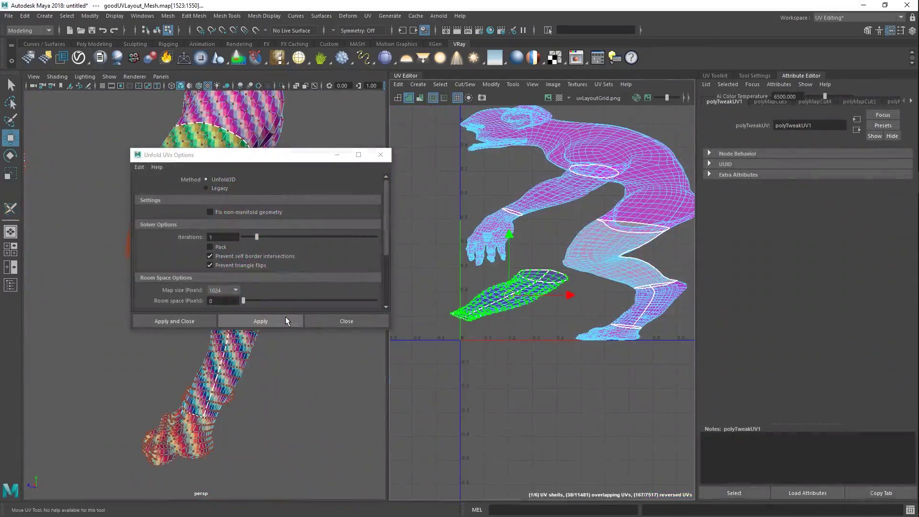
# Unfold the detached arm UV shell with Unfold3D, then repeat the unfold with 10 iterations
pyautogui.click(288, 321)
pyautogui.press('f')
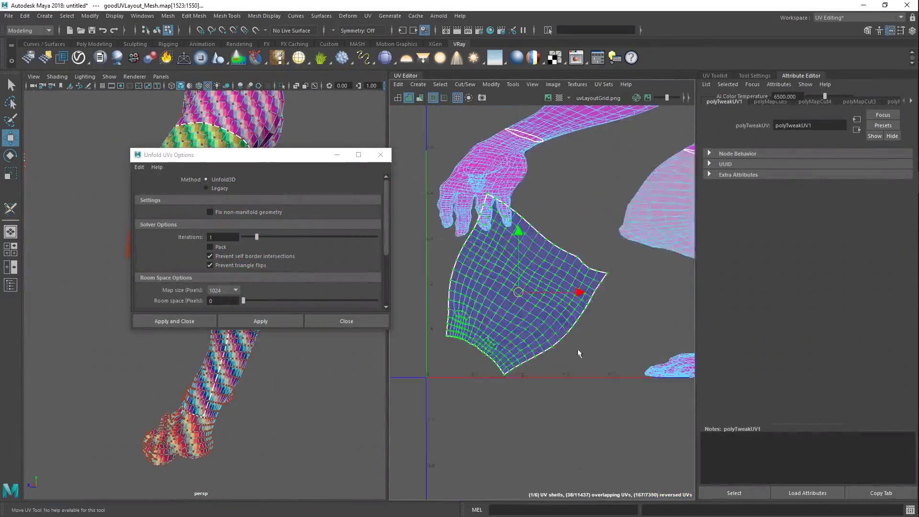
pyautogui.click(233, 237)
pyautogui.click(260, 320)
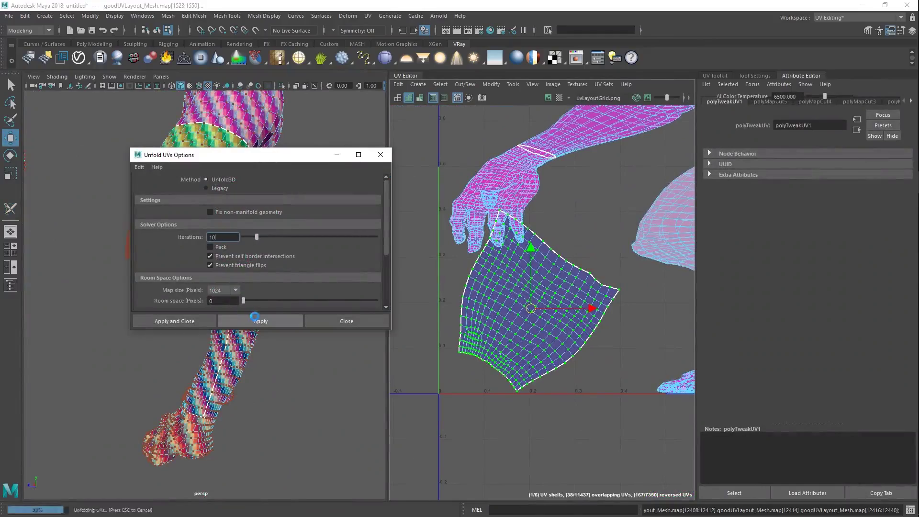
# Clear the unfold options away from the model and inspect the checker texture along the unfolded limb
pyautogui.moveTo(277, 160); pyautogui.dragTo(415, 415)
pyautogui.keyDown('alt'); pyautogui.moveTo(335, 335); pyautogui.dragTo(354, 311); pyautogui.keyUp('alt')
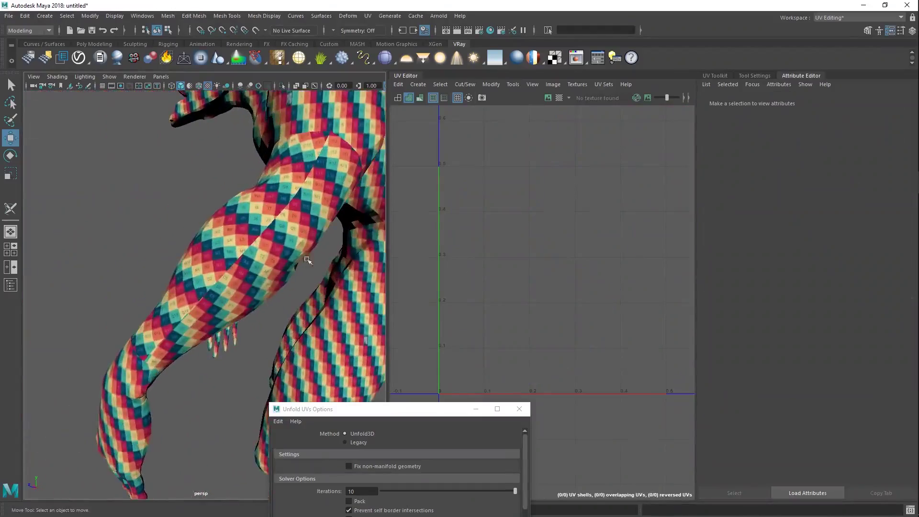
pyautogui.moveTo(307, 259)
pyautogui.keyDown('alt'); pyautogui.mouseDown()
pyautogui.moveTo(383, 273)
pyautogui.moveTo(294, 292)
pyautogui.moveTo(377, 251)
pyautogui.moveTo(324, 279)
pyautogui.moveTo(311, 273)
pyautogui.mouseUp(); pyautogui.keyUp('alt')
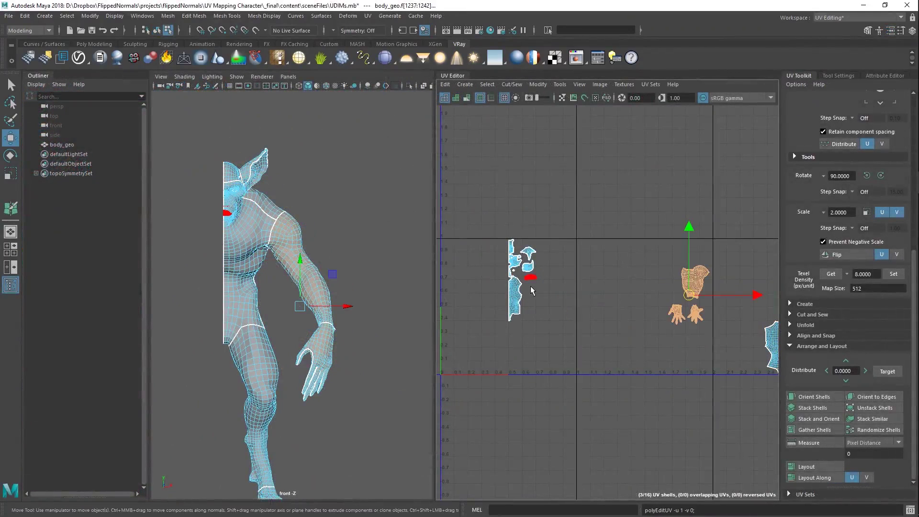
# Select all the head's UV shells and isolate them in both the viewport and the UV Editor
pyautogui.click(493, 311)
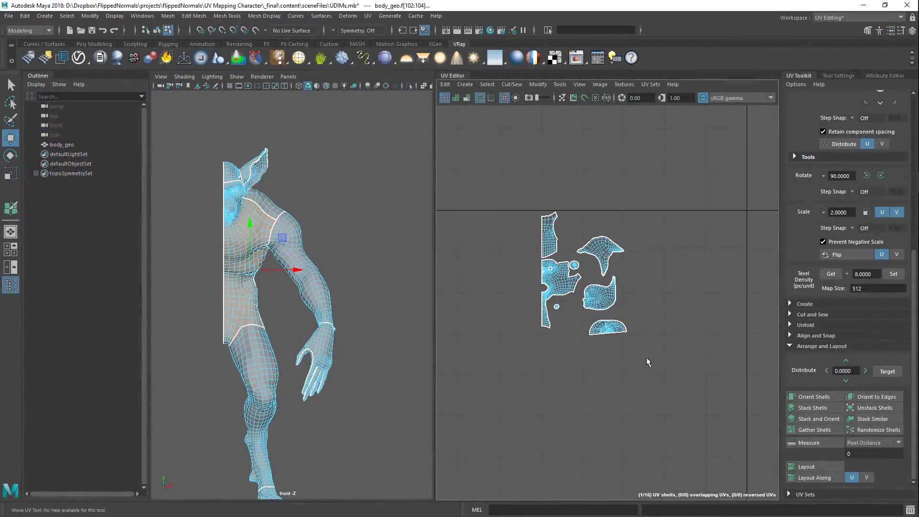
pyautogui.moveTo(646, 362); pyautogui.dragTo(536, 205)
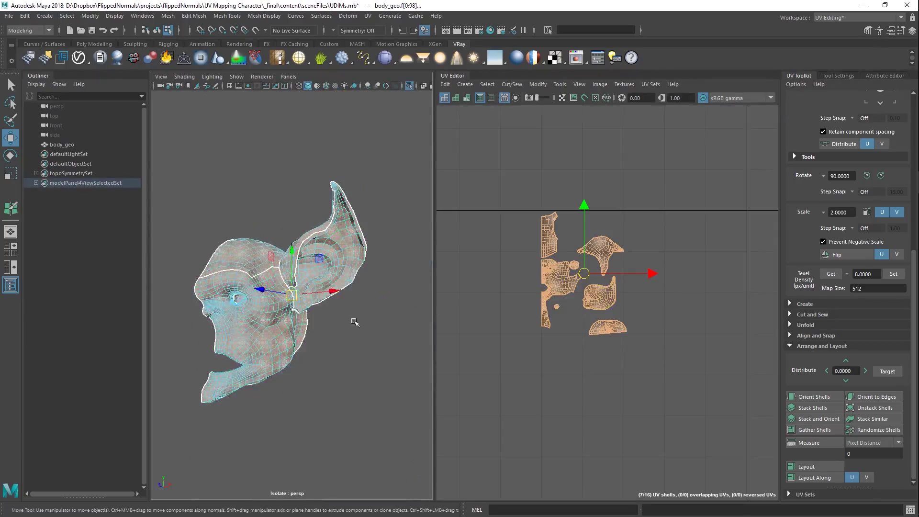
pyautogui.keyDown('alt'); pyautogui.moveTo(354, 322); pyautogui.dragTo(359, 254); pyautogui.keyUp('alt')
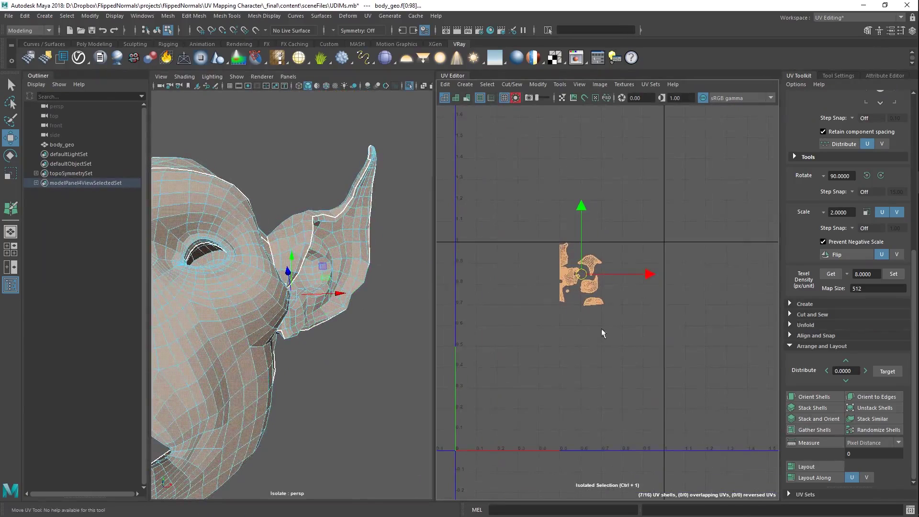
pyautogui.keyDown('alt'); pyautogui.moveTo(590, 321); pyautogui.dragTo(597, 302, button='middle'); pyautogui.keyUp('alt')
pyautogui.moveTo(588, 256); pyautogui.dragTo(547, 318)
# Turn off the isolation in the viewport and the UV Editor, with the head shells selected again
pyautogui.keyDown('alt'); pyautogui.moveTo(688, 352); pyautogui.dragTo(611, 322, button='right'); pyautogui.keyUp('alt')
pyautogui.keyDown('alt'); pyautogui.moveTo(611, 322); pyautogui.dragTo(464, 320, button='middle'); pyautogui.keyUp('alt')
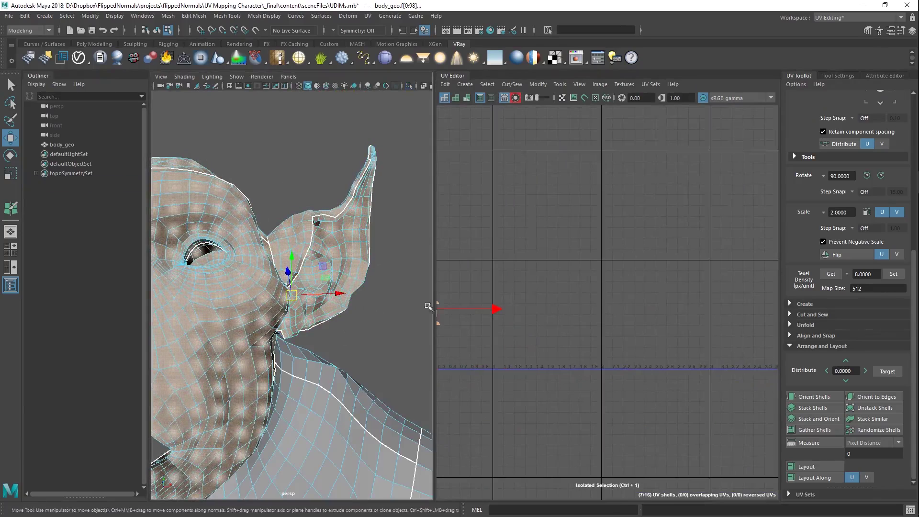
pyautogui.press('F8')
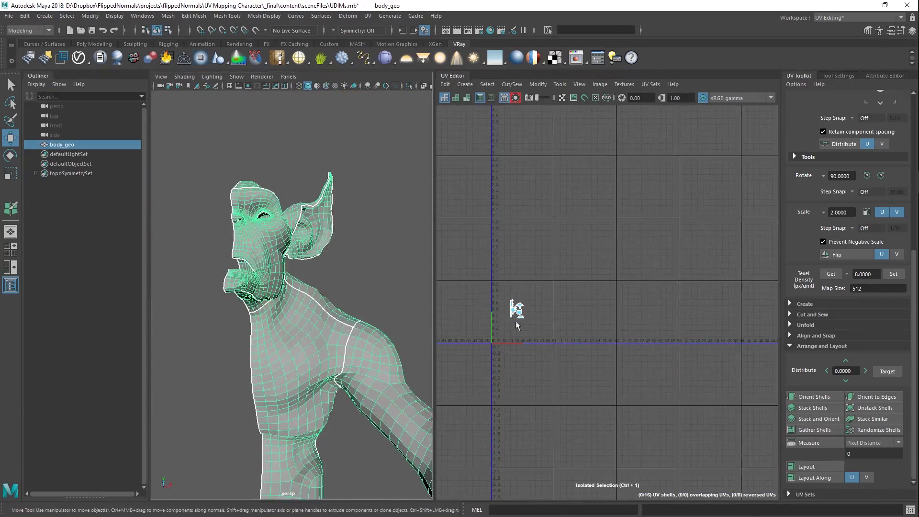
pyautogui.moveTo(543, 318); pyautogui.dragTo(514, 307, button='right')
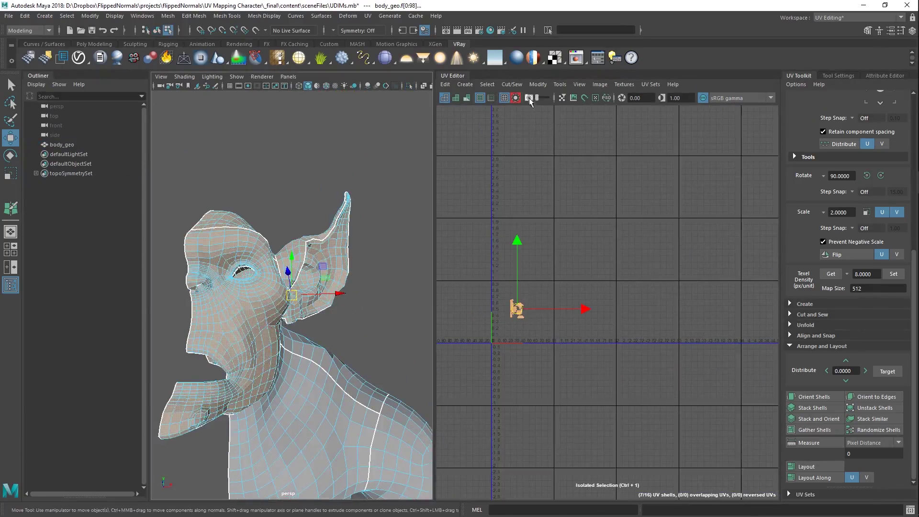
pyautogui.click(516, 97)
pyautogui.keyDown('alt'); pyautogui.moveTo(599, 330); pyautogui.dragTo(555, 313, button='middle'); pyautogui.keyUp('alt')
pyautogui.keyDown('alt'); pyautogui.moveTo(540, 331); pyautogui.dragTo(615, 313, button='right'); pyautogui.keyUp('alt')
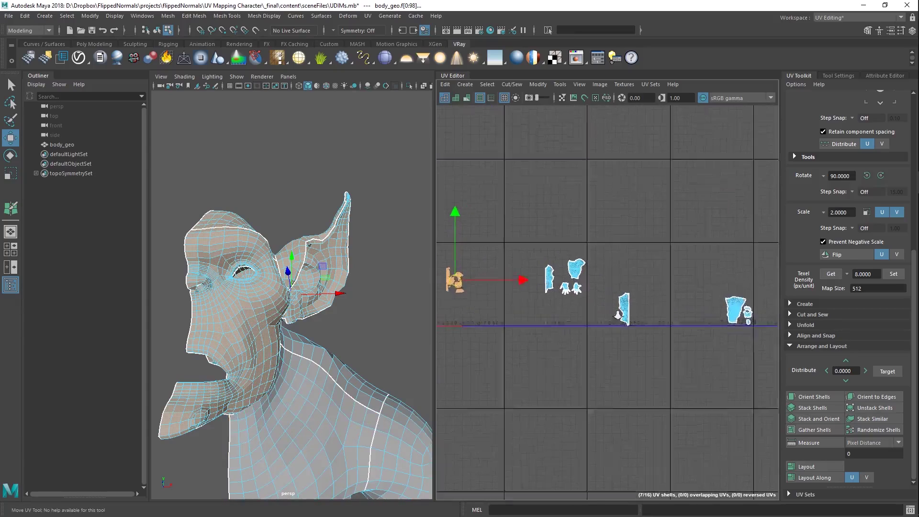
# Select the arm, hand and leg UV shell groups and shift them along U, away from the torso shell
pyautogui.keyDown('alt'); pyautogui.moveTo(614, 313); pyautogui.dragTo(542, 313, button='middle'); pyautogui.keyUp('alt')
pyautogui.moveTo(723, 226); pyautogui.dragTo(486, 377)
pyautogui.moveTo(534, 362); pyautogui.dragTo(598, 359, button='middle')
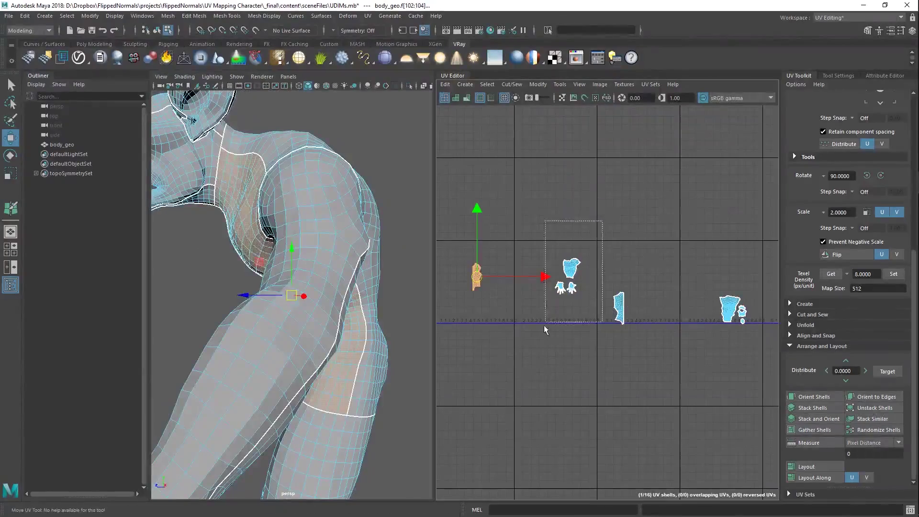
pyautogui.moveTo(543, 328); pyautogui.dragTo(629, 358, button='middle')
pyautogui.click(577, 312)
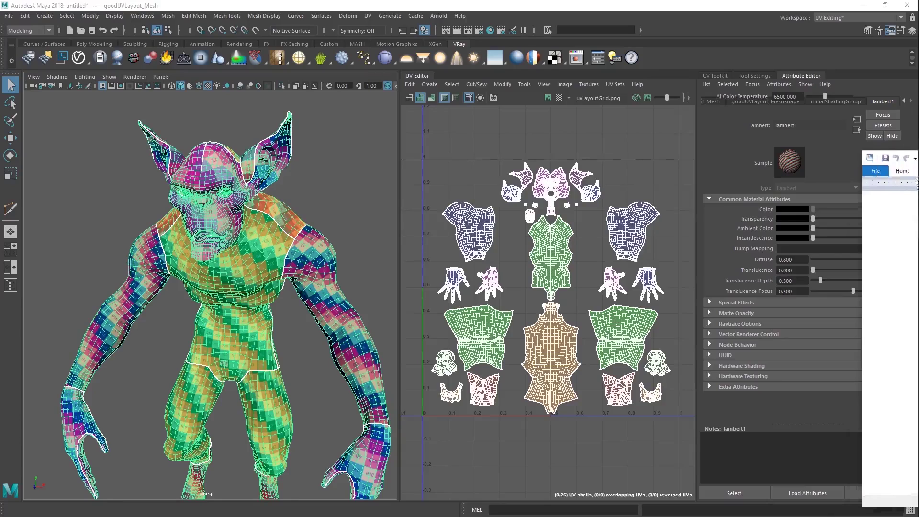
# Switch to the UvMappingChecklist document in WordPad, place it beside the character and clear its text highlight
pyautogui.moveTo(918, 163); pyautogui.dragTo(548, 160)
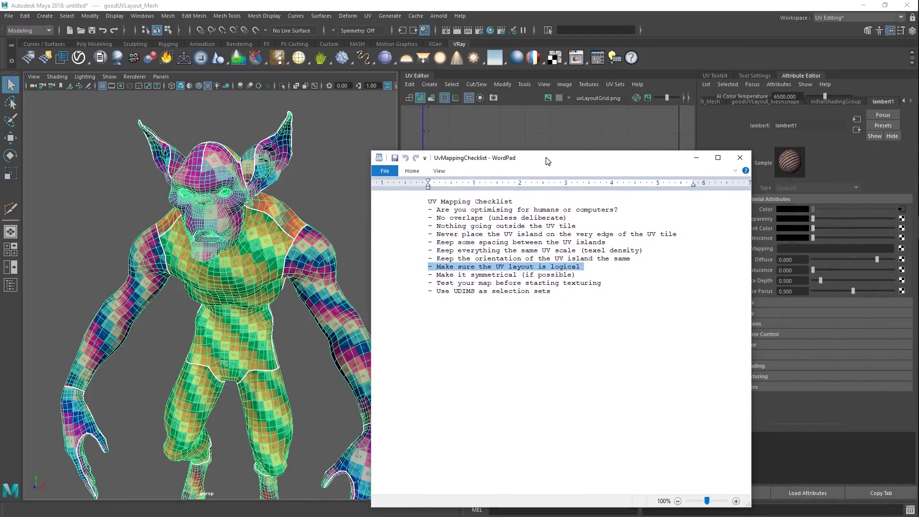
pyautogui.click(578, 310)
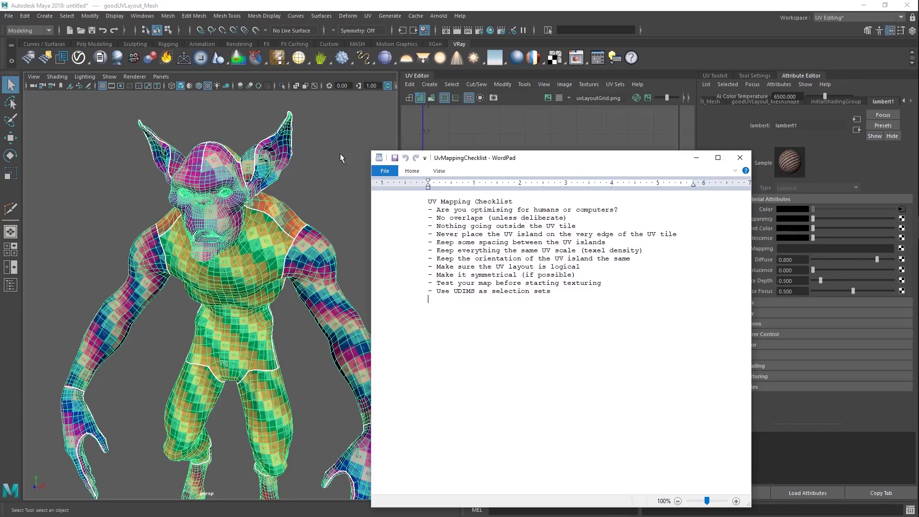
pyautogui.moveTo(535, 160)
pyautogui.mouseDown()
pyautogui.moveTo(564, 140)
pyautogui.moveTo(535, 143)
pyautogui.mouseUp()
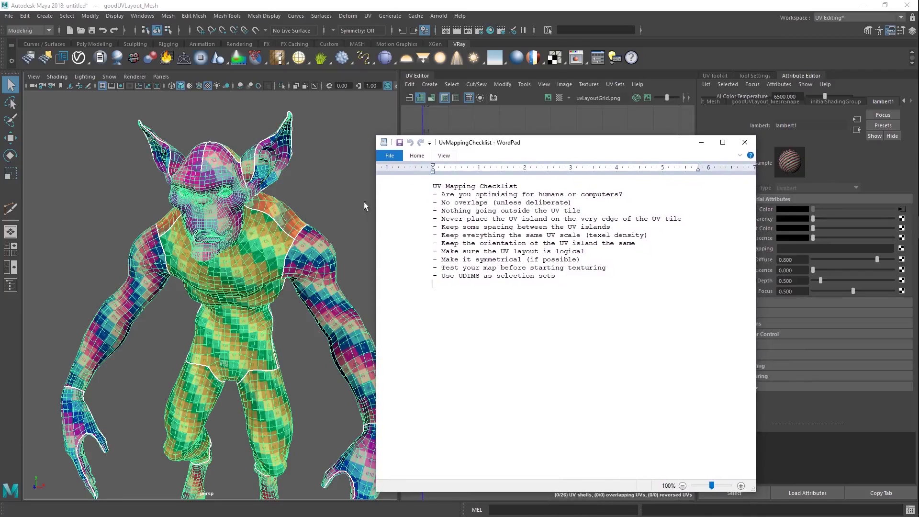
# Examine the symmetrical UV layout in Maya, then deselect the character mesh to inspect the labelled checker texture on its chest
pyautogui.keyDown('alt'); pyautogui.moveTo(271, 234); pyautogui.dragTo(295, 231, button='right'); pyautogui.keyUp('alt')
pyautogui.keyDown('alt'); pyautogui.moveTo(307, 243); pyautogui.dragTo(303, 239); pyautogui.keyUp('alt')
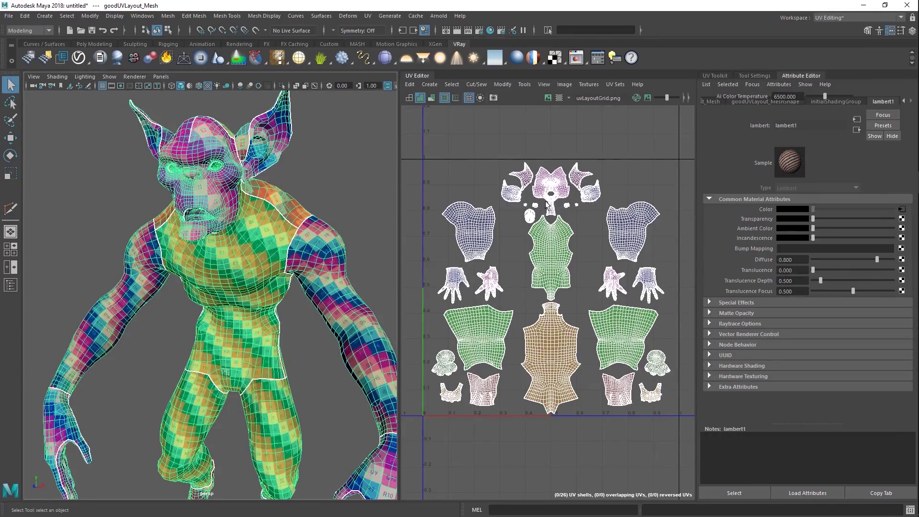
pyautogui.scroll(2, 545, 212)
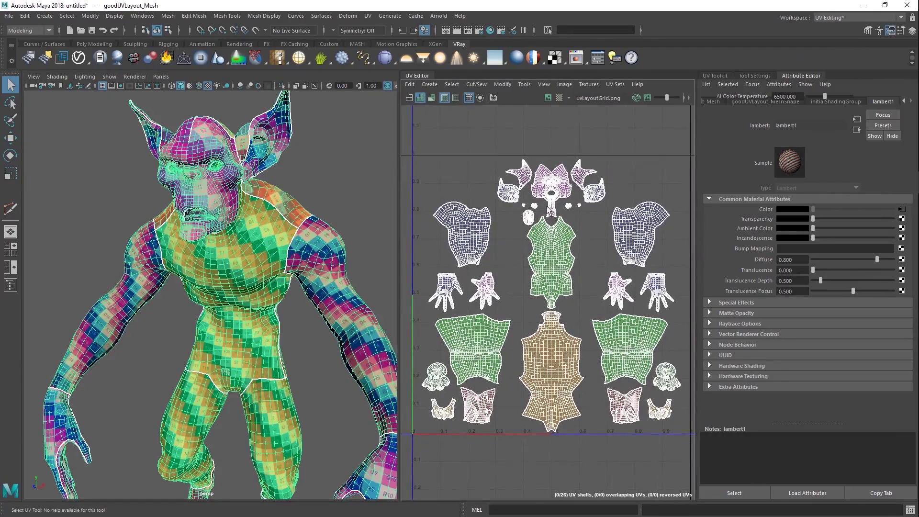
pyautogui.keyDown('alt'); pyautogui.moveTo(554, 228); pyautogui.dragTo(541, 211, button='middle'); pyautogui.keyUp('alt')
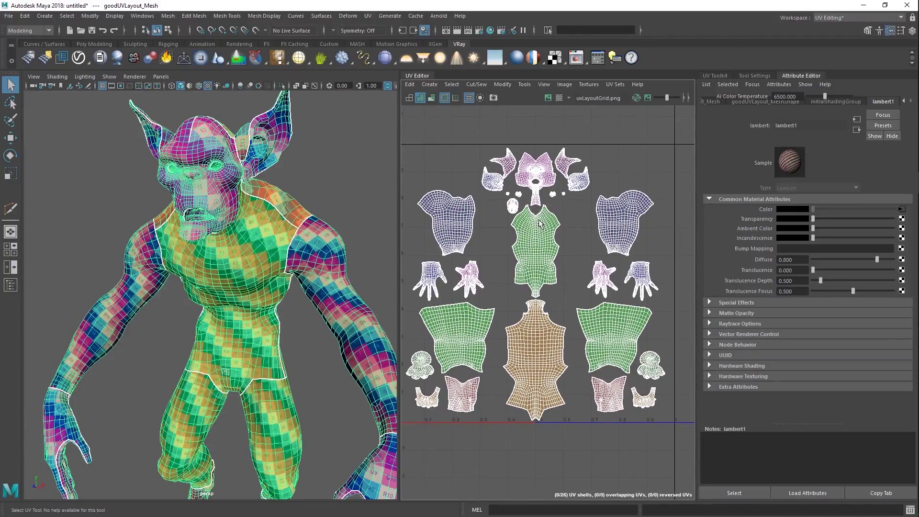
pyautogui.press('F12')
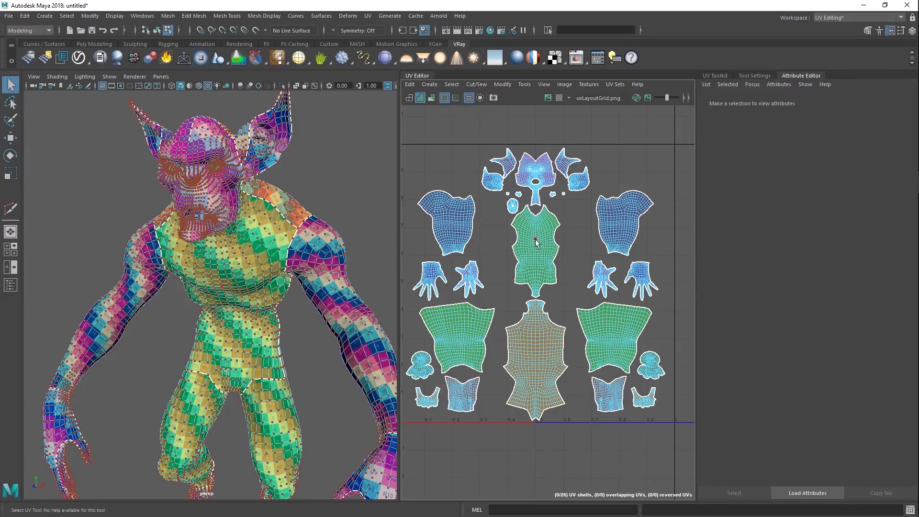
pyautogui.scroll(5, 310, 341)
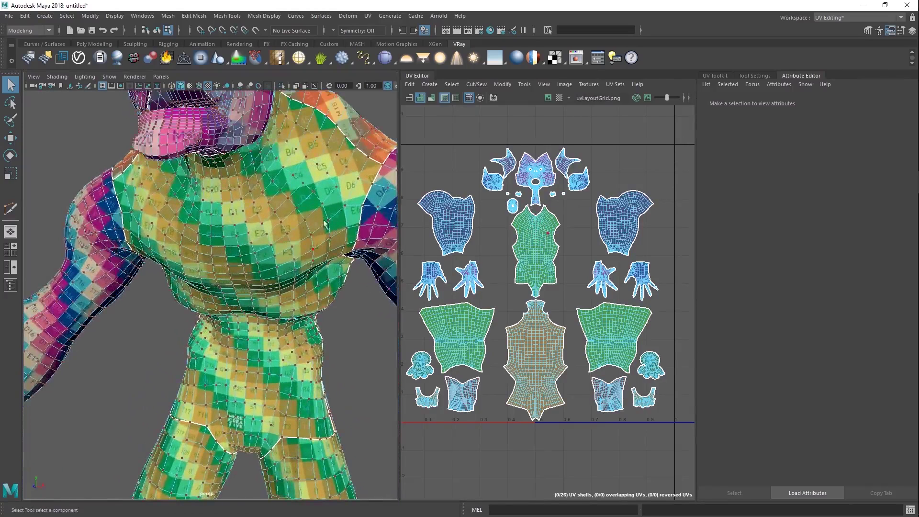
pyautogui.press('F8')
pyautogui.scroll(3, 309, 341)
pyautogui.click(309, 337)
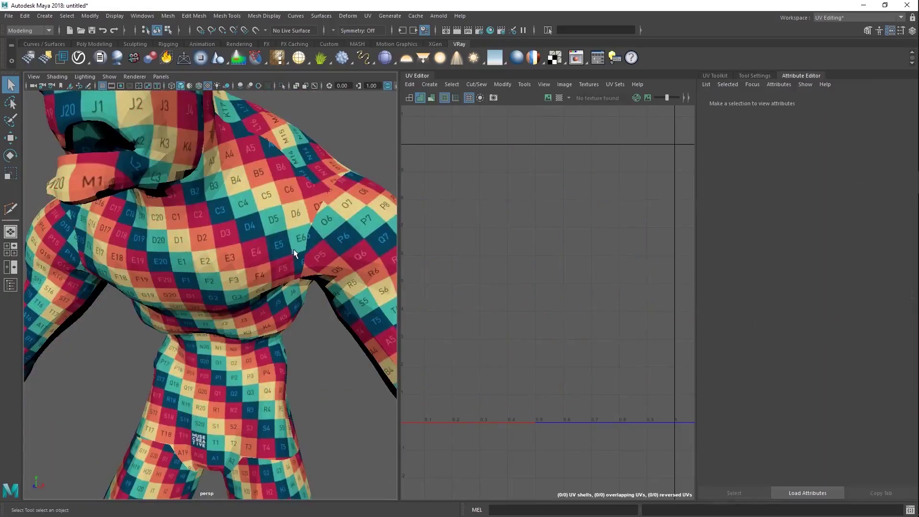
# Reselect the character mesh and examine the spacing of the small UV shells beside the face and neck
pyautogui.click(294, 251)
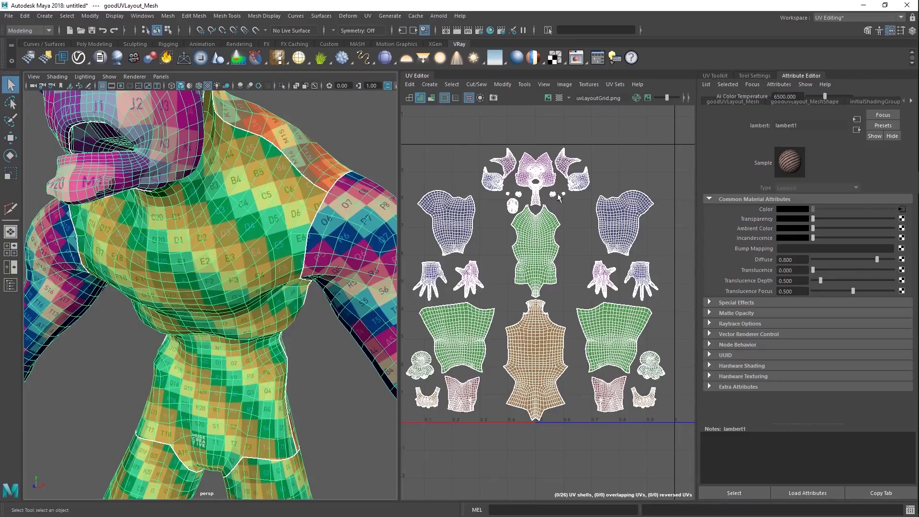
pyautogui.scroll(3, 550, 198)
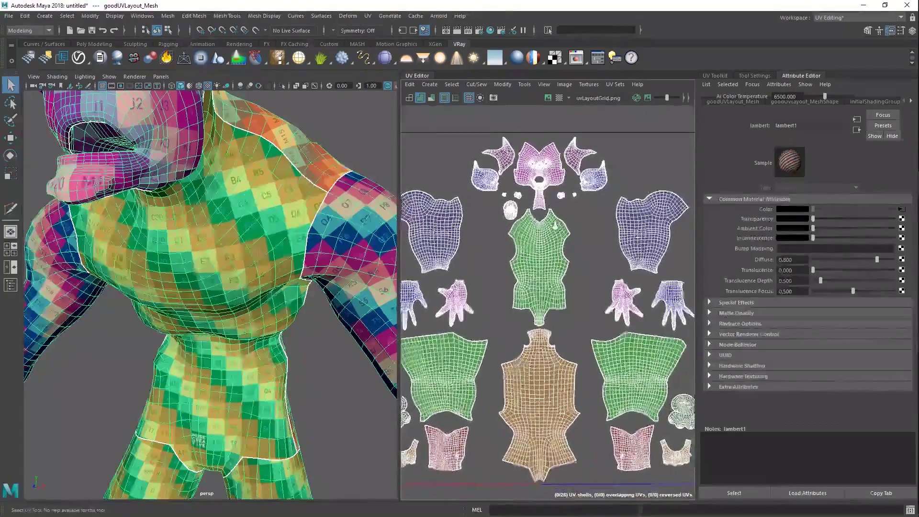
pyautogui.scroll(-2, 550, 227)
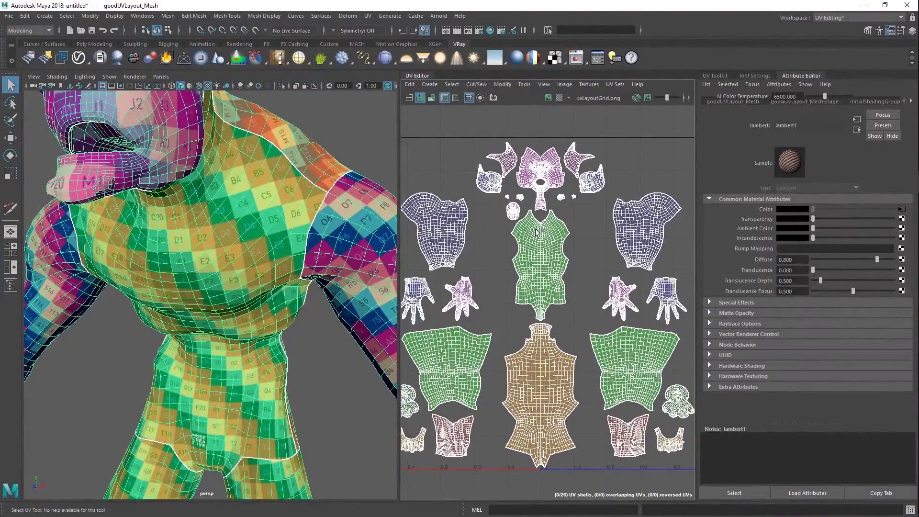
pyautogui.scroll(-2, 503, 207)
pyautogui.scroll(1, 541, 210)
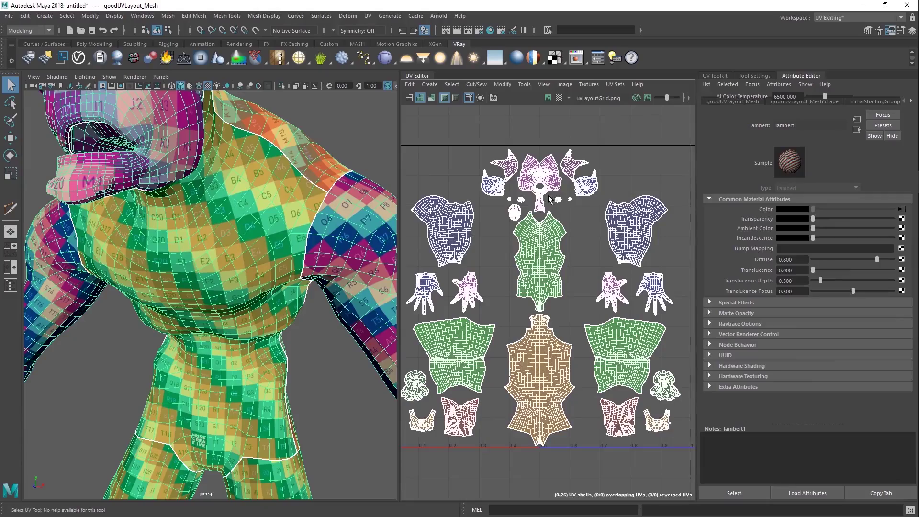
pyautogui.scroll(3, 546, 215)
pyautogui.scroll(4, 541, 239)
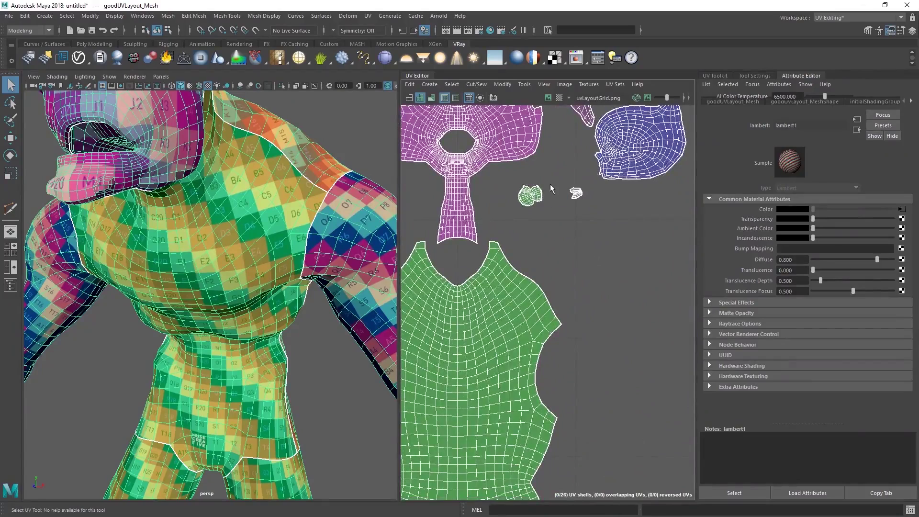
# Move the blue horned head shell onto the tip of the purple shell above it to demonstrate an overlap, and separate the two again
pyautogui.click(540, 238)
pyautogui.scroll(4, 550, 232)
pyautogui.click(621, 211)
pyautogui.keyDown('alt'); pyautogui.moveTo(621, 212); pyautogui.dragTo(573, 267, button='middle'); pyautogui.keyUp('alt')
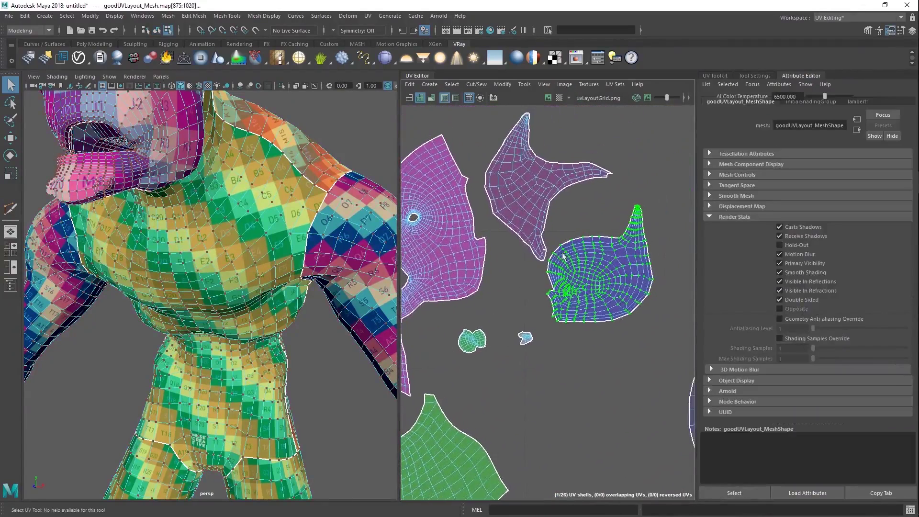
pyautogui.press('w')
pyautogui.moveTo(600, 261); pyautogui.dragTo(631, 290)
pyautogui.scroll(5, 589, 275)
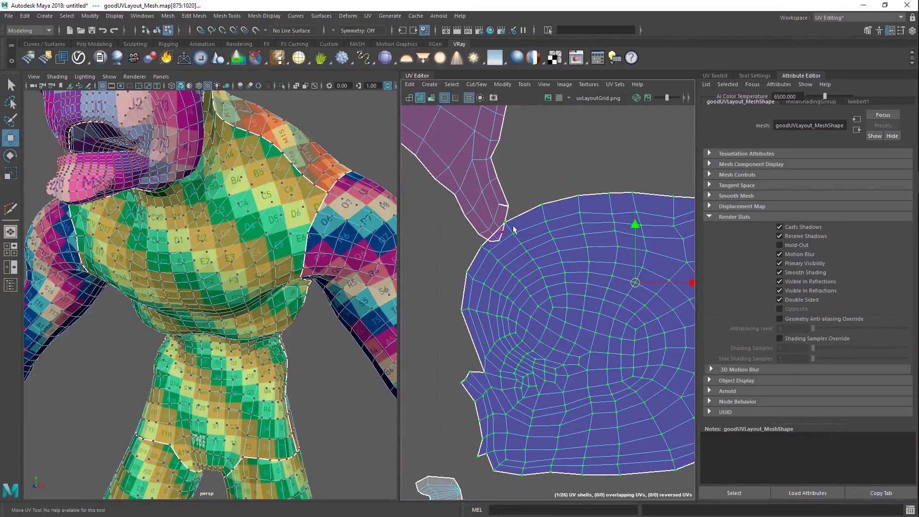
pyautogui.scroll(-2, 581, 271)
pyautogui.scroll(-1, 480, 216)
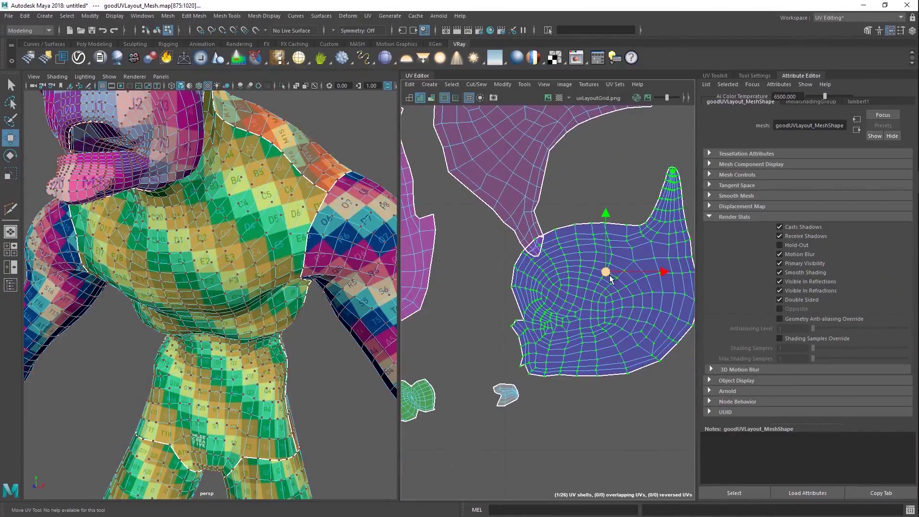
pyautogui.keyDown('alt'); pyautogui.moveTo(607, 282); pyautogui.dragTo(538, 312, button='middle'); pyautogui.keyUp('alt')
pyautogui.scroll(-2, 602, 301)
pyautogui.scroll(5, 554, 278)
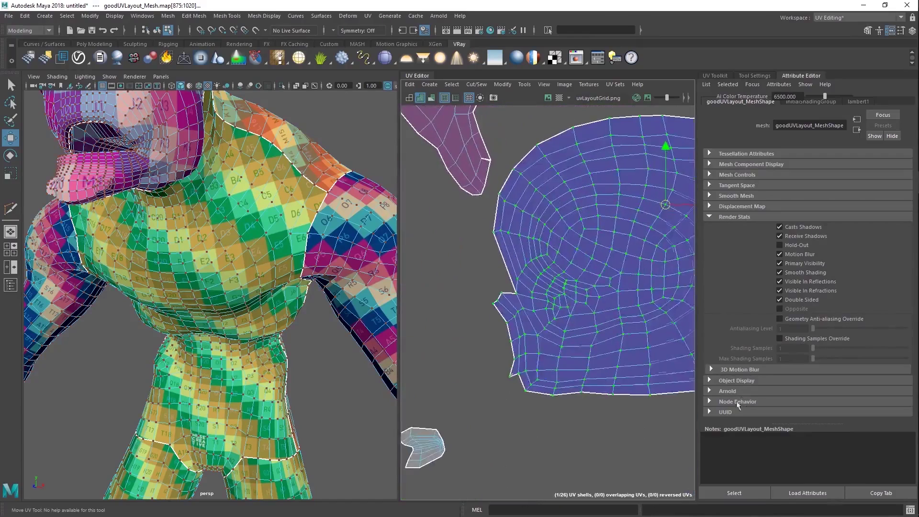
# Try moving a few UVs inside the blue horned shell over neighbouring faces to demonstrate self-overlap, and undo the move
pyautogui.click(530, 304)
pyautogui.moveTo(531, 302); pyautogui.dragTo(549, 268)
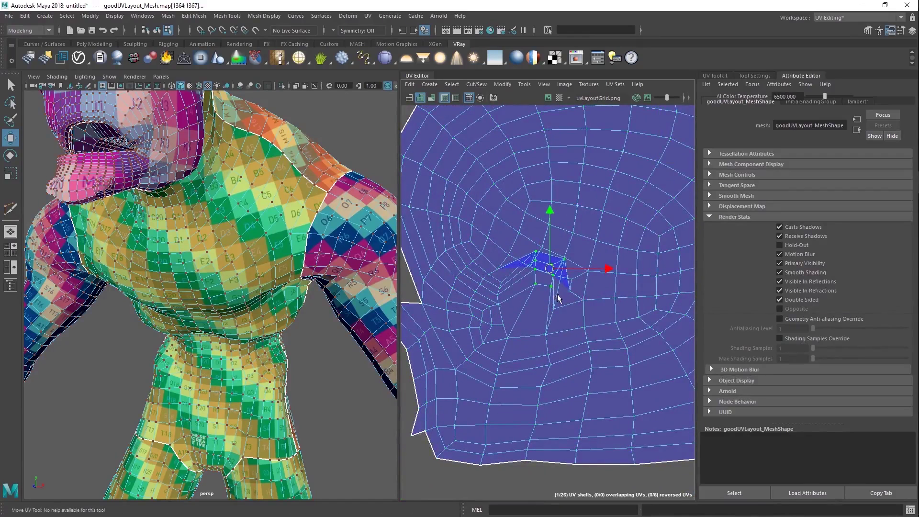
pyautogui.hotkey('ctrl', 'z')
# Examine how the complete UV layout sits within its tile and the surrounding UDIM grid, then select and frame all the shells
pyautogui.scroll(-5, 465, 209)
pyautogui.scroll(-2, 527, 299)
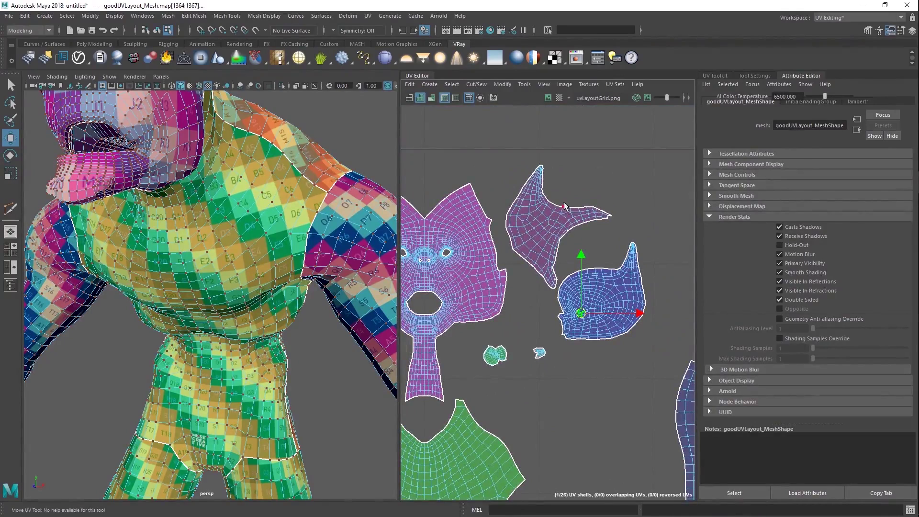
pyautogui.scroll(-1, 567, 209)
pyautogui.scroll(-5, 535, 207)
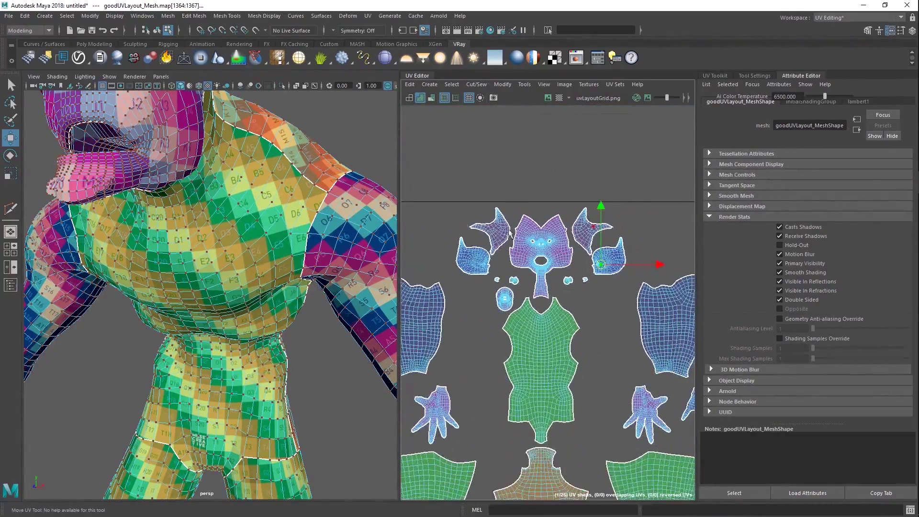
pyautogui.scroll(-4, 478, 219)
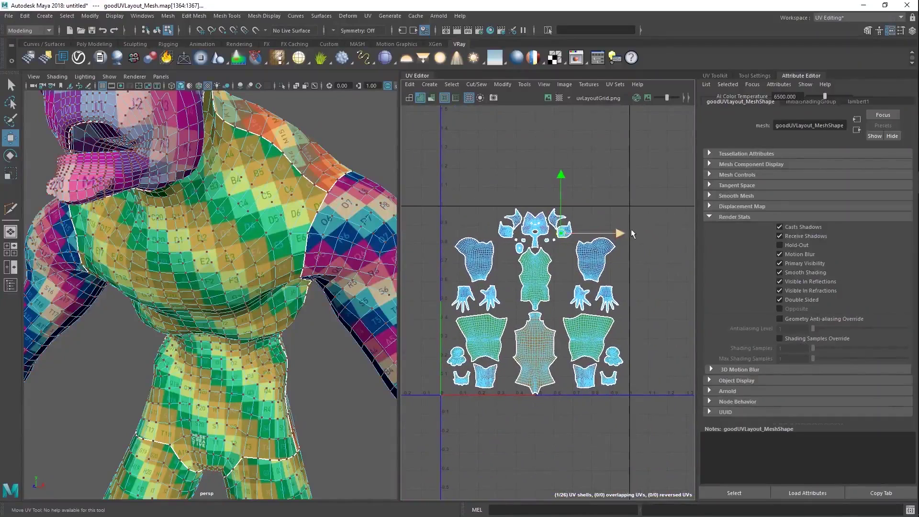
pyautogui.scroll(-4, 612, 248)
pyautogui.keyDown('alt'); pyautogui.moveTo(613, 248); pyautogui.dragTo(540, 240, button='middle'); pyautogui.keyUp('alt')
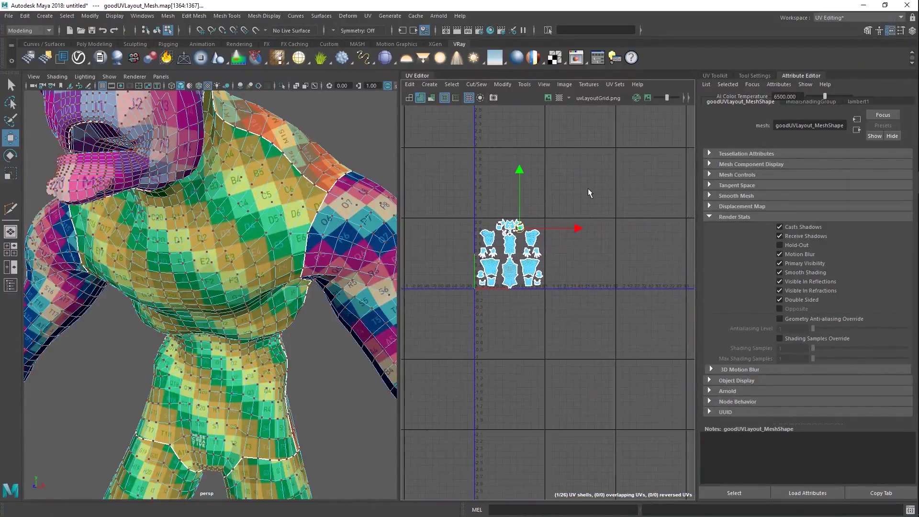
pyautogui.keyDown('alt'); pyautogui.moveTo(587, 188); pyautogui.dragTo(535, 220, button='middle'); pyautogui.keyUp('alt')
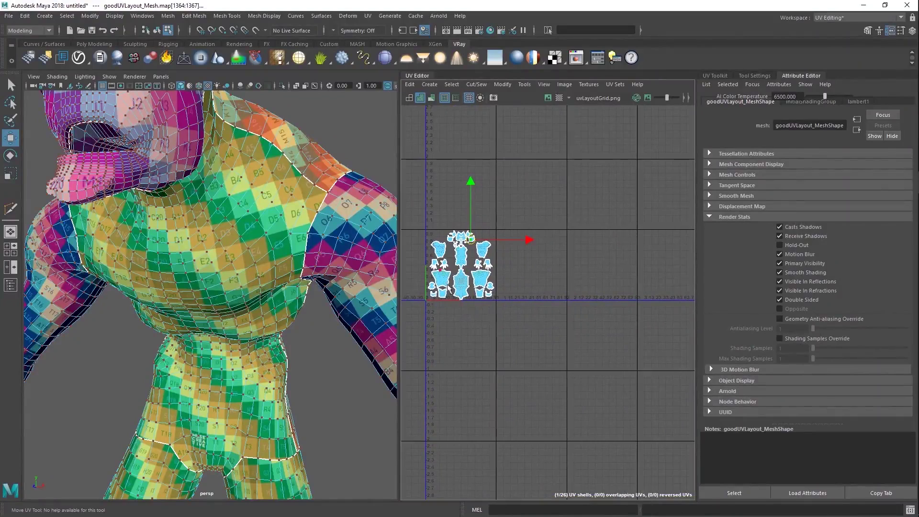
pyautogui.moveTo(405, 203); pyautogui.dragTo(503, 306)
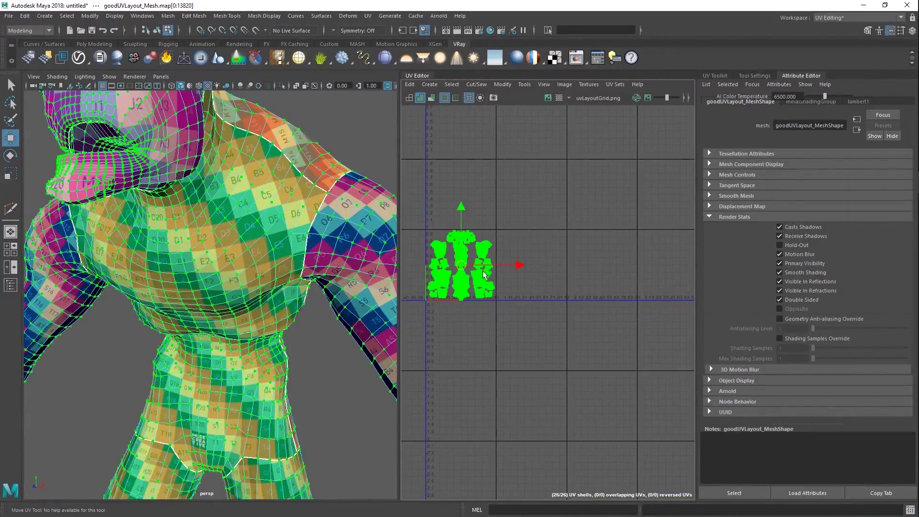
pyautogui.press('f')
# Move the U-shaped foot shell into the tile corner at the UV origin and inspect its lower edge against the tile border
pyautogui.scroll(6, 550, 383)
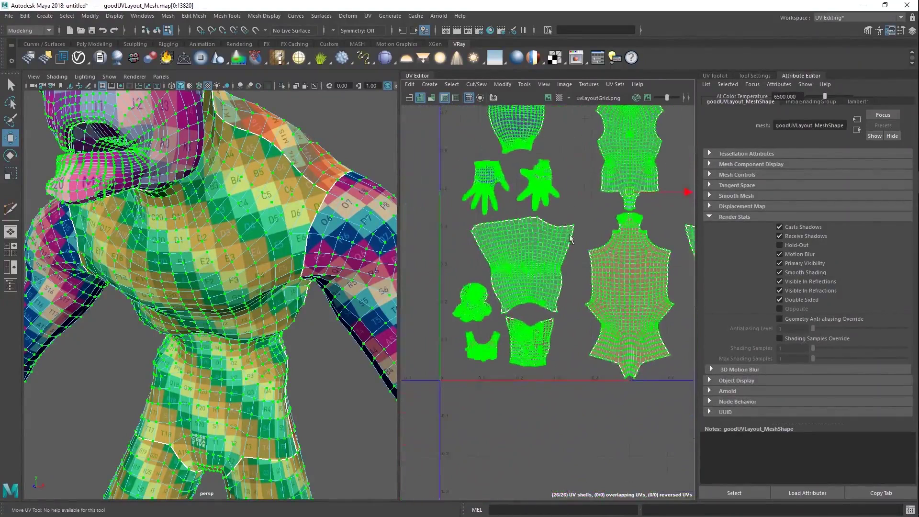
pyautogui.click(525, 285)
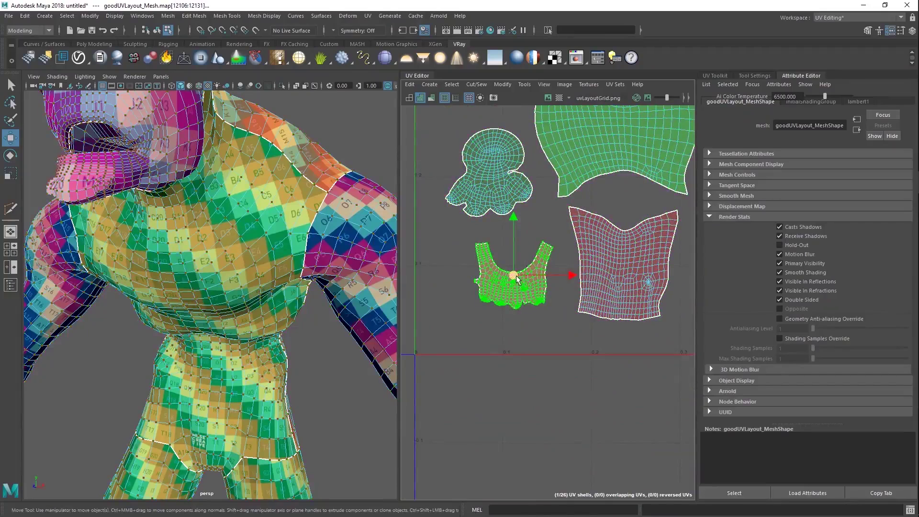
pyautogui.moveTo(513, 276); pyautogui.dragTo(452, 327)
pyautogui.scroll(5, 572, 357)
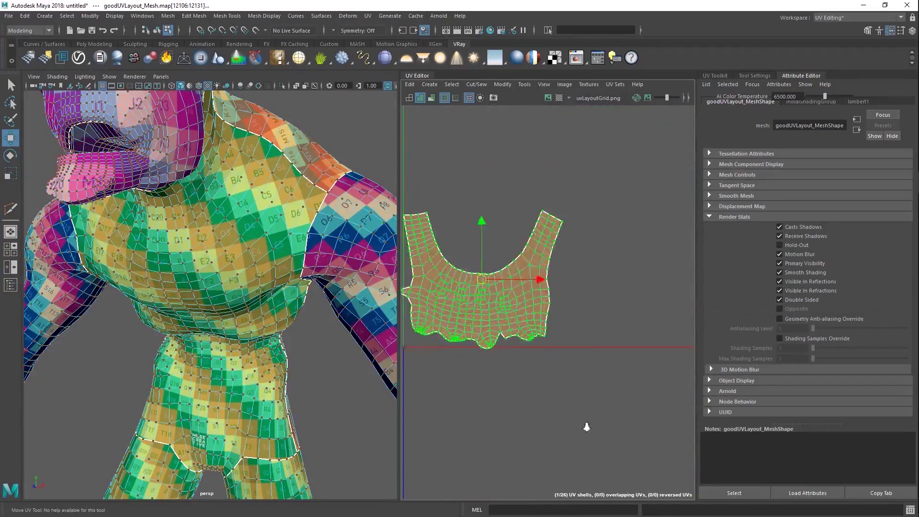
pyautogui.scroll(3, 568, 358)
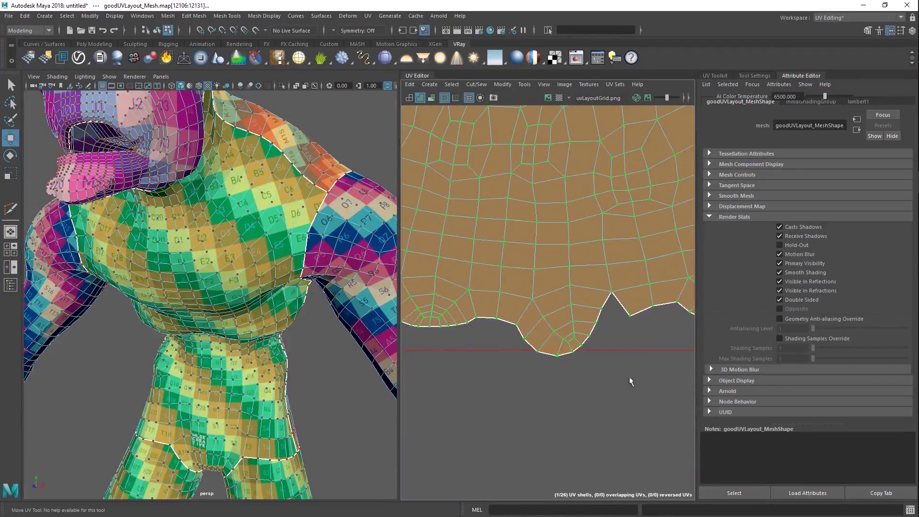
pyautogui.scroll(-8, 568, 358)
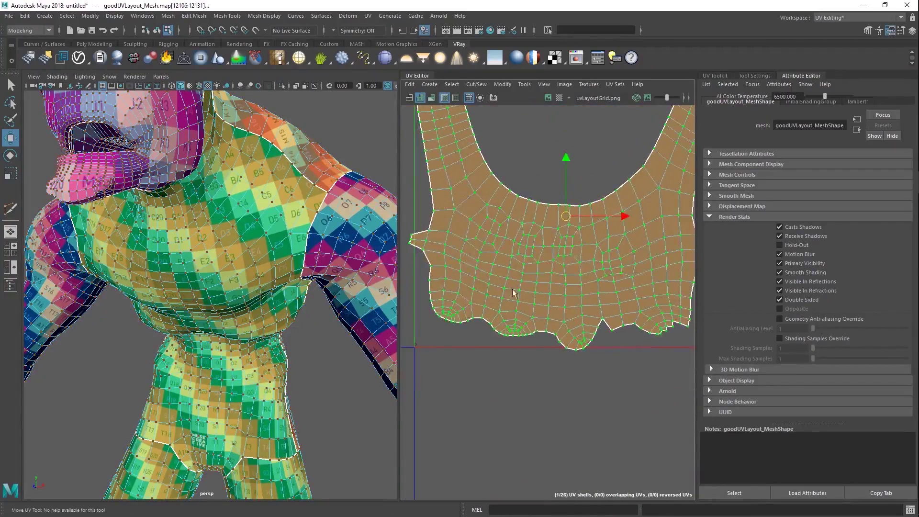
# Select the lobed foot shell beside the green leg shell and move it along U until it reaches the tile border at U=1
pyautogui.keyDown('alt'); pyautogui.moveTo(599, 289); pyautogui.dragTo(459, 191, button='middle'); pyautogui.keyUp('alt')
pyautogui.scroll(-3, 459, 191)
pyautogui.keyDown('alt'); pyautogui.moveTo(479, 268); pyautogui.dragTo(411, 287, button='middle'); pyautogui.keyUp('alt')
pyautogui.scroll(2, 423, 356)
pyautogui.scroll(-4, 478, 311)
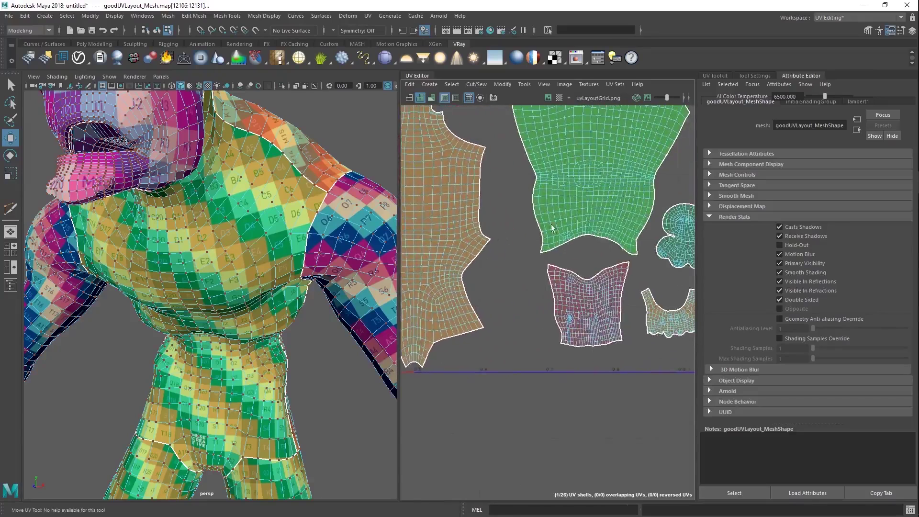
pyautogui.scroll(2, 512, 266)
pyautogui.scroll(2, 512, 266)
pyautogui.click(508, 271)
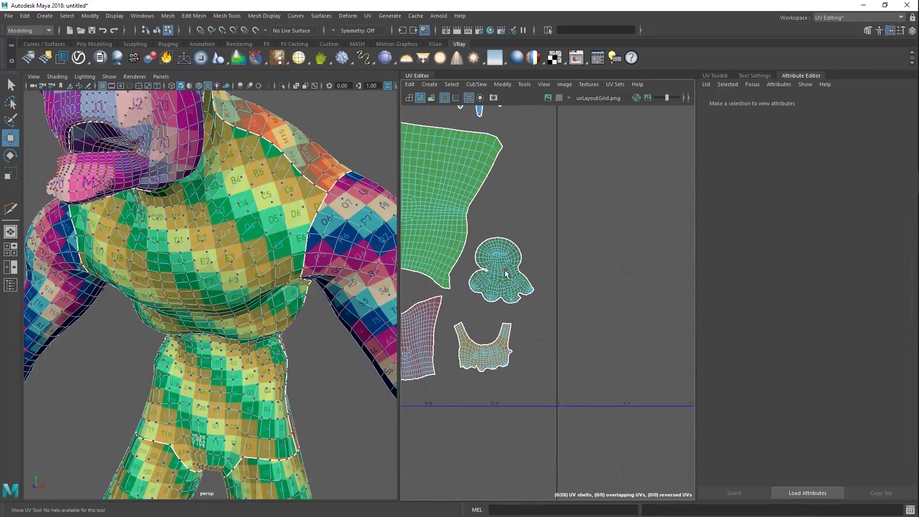
pyautogui.moveTo(511, 273); pyautogui.dragTo(533, 273)
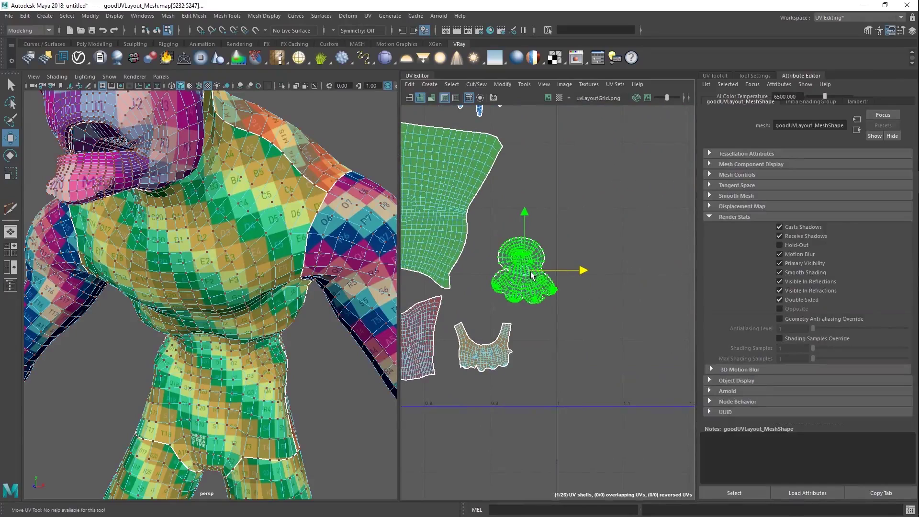
pyautogui.scroll(2, 691, 410)
pyautogui.scroll(6, 559, 313)
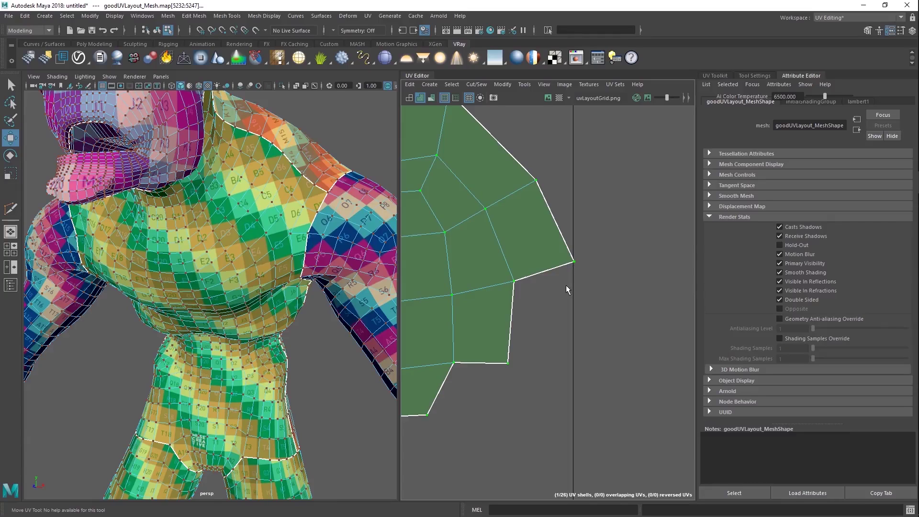
# Undo the lobed foot shell's moves toward the tile border and reframe the surrounding shells
pyautogui.hotkey('ctrl', 'z')
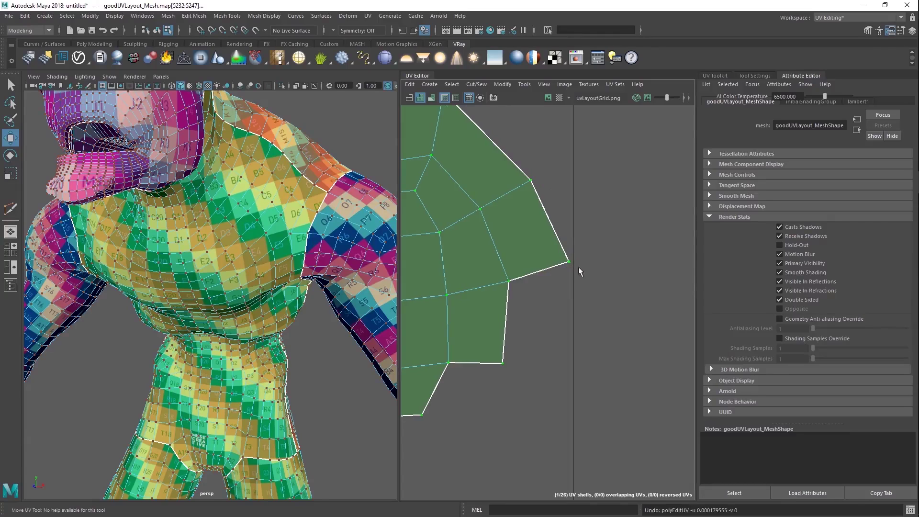
pyautogui.press('f')
pyautogui.scroll(-8, 600, 291)
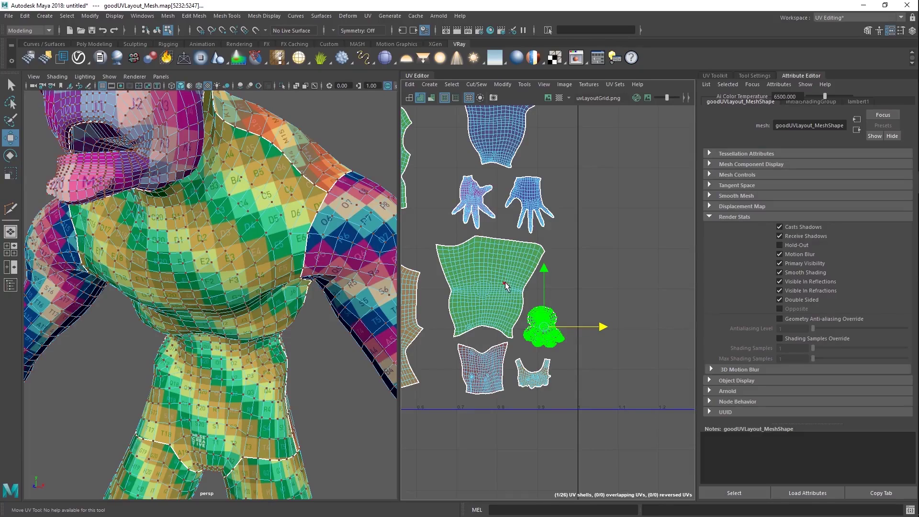
# Move the lobed foot shell along U to just inside the U=1 tile border and inspect the remaining gap
pyautogui.scroll(5, 507, 287)
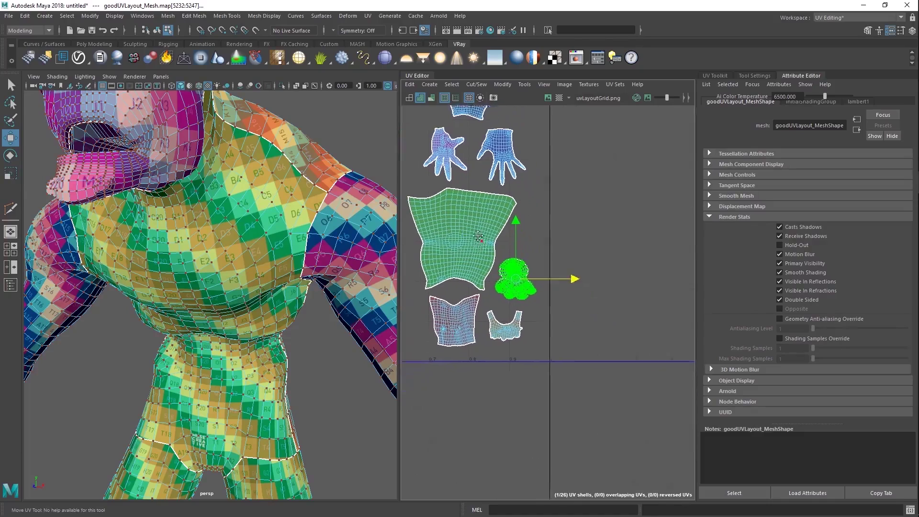
pyautogui.keyDown('alt'); pyautogui.moveTo(491, 196); pyautogui.dragTo(574, 254, button='middle'); pyautogui.keyUp('alt')
pyautogui.moveTo(575, 254); pyautogui.dragTo(620, 261)
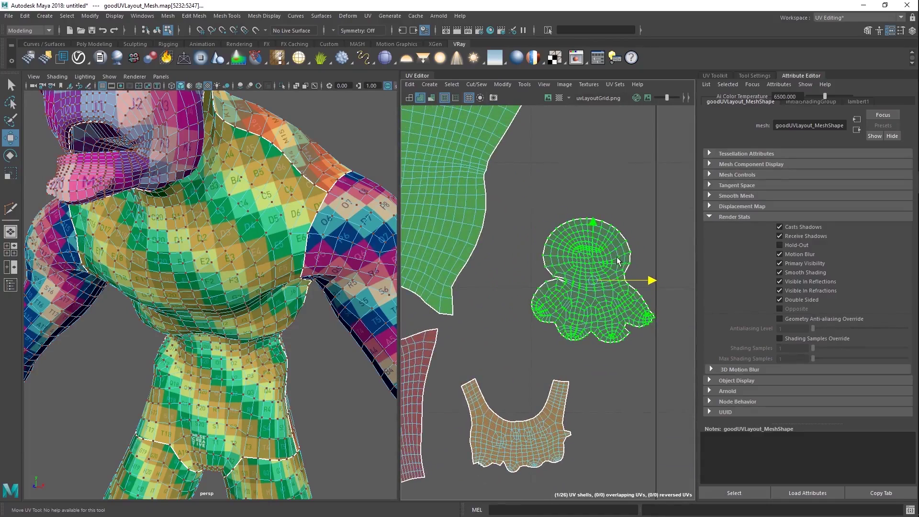
pyautogui.scroll(8, 656, 291)
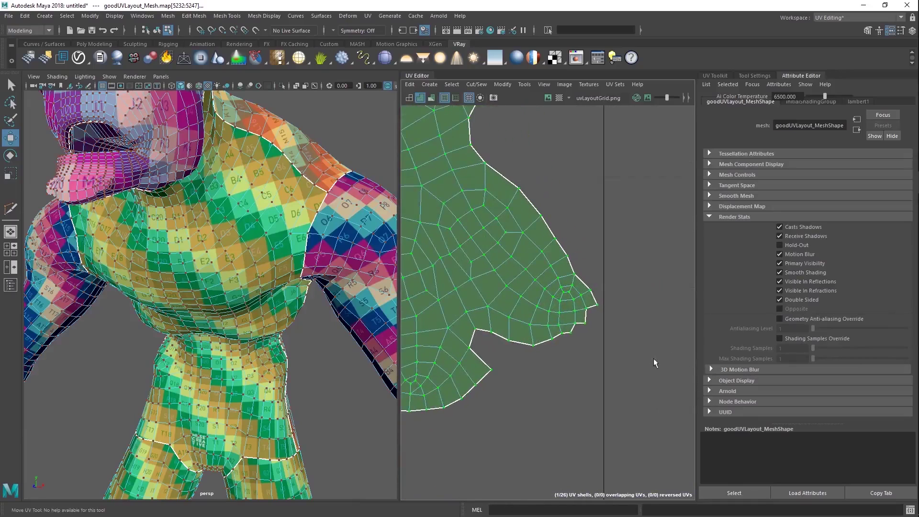
pyautogui.scroll(-6, 654, 362)
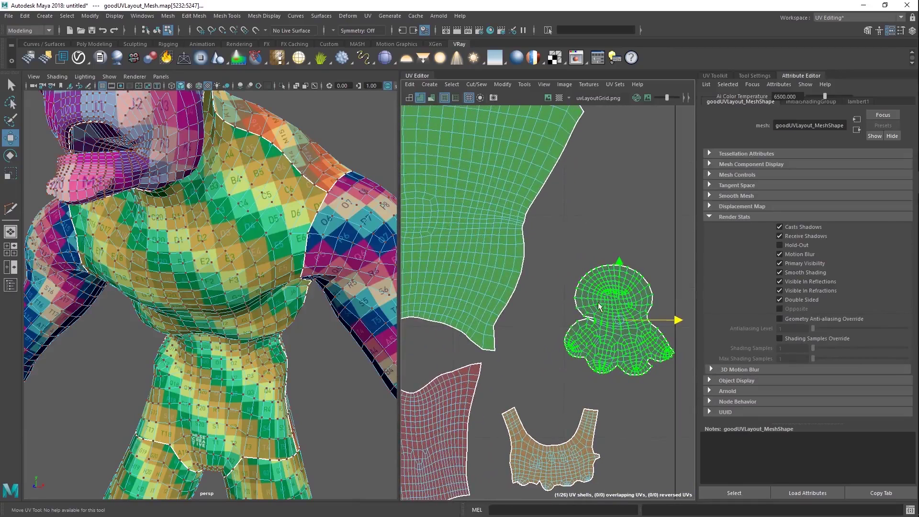
# Move the lobed foot shell right up against the green leg shell and inspect the narrow gap between their borders
pyautogui.moveTo(620, 322); pyautogui.dragTo(556, 338)
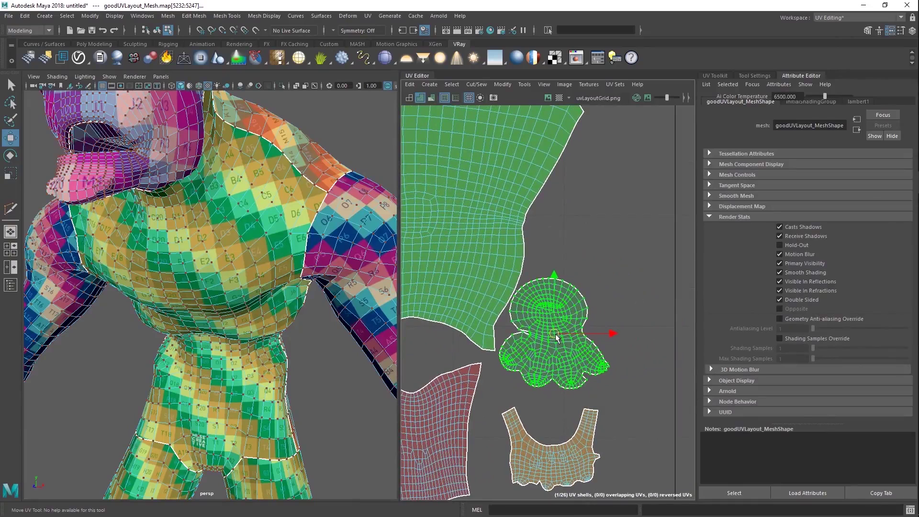
pyautogui.scroll(5, 493, 300)
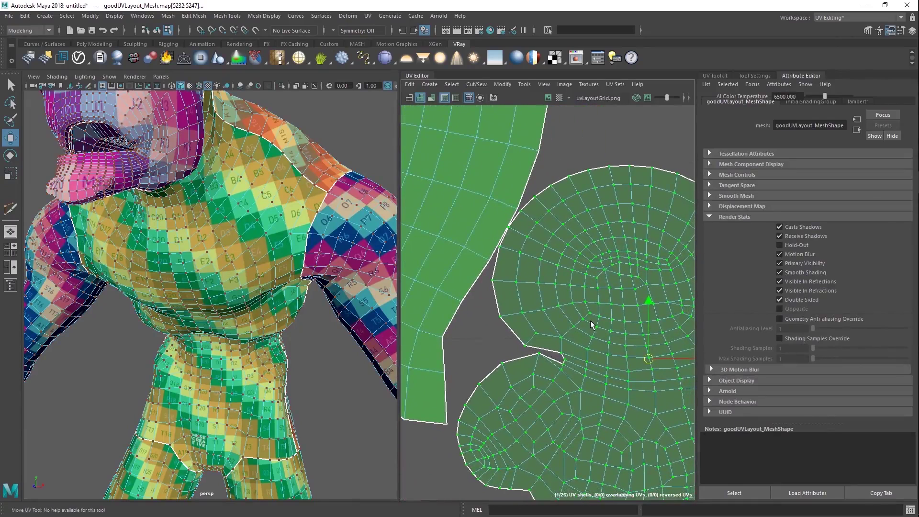
pyautogui.scroll(5, 590, 320)
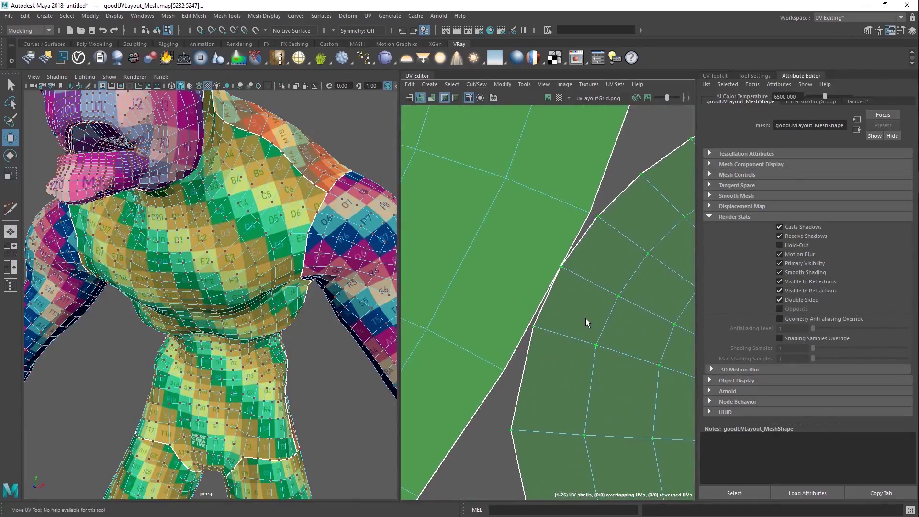
pyautogui.scroll(5, 585, 318)
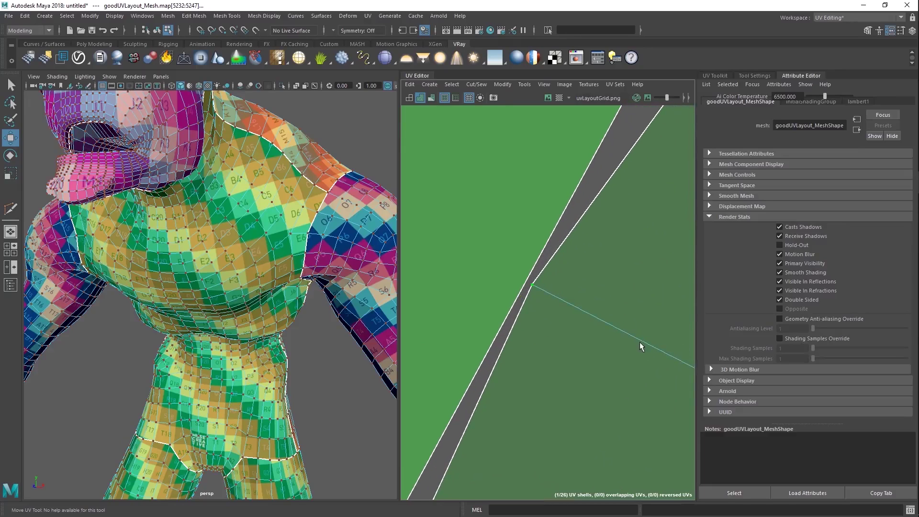
pyautogui.scroll(-5, 623, 331)
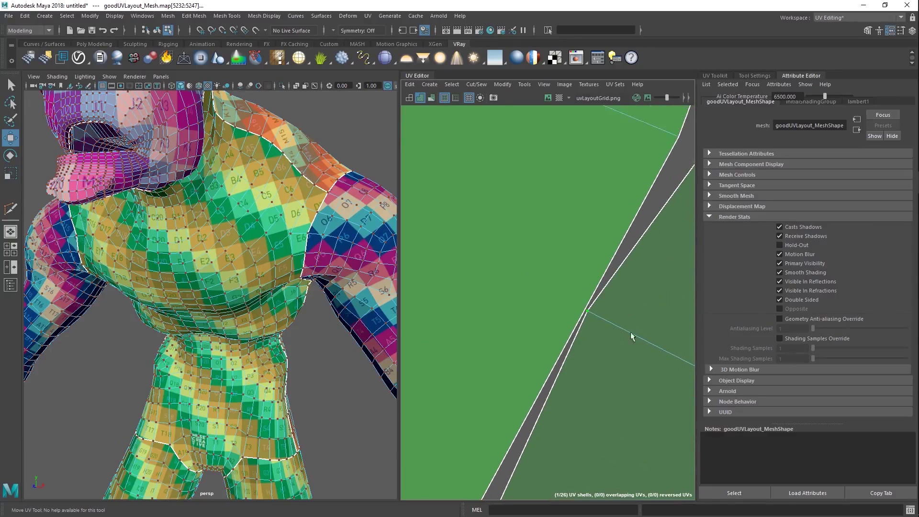
pyautogui.scroll(10, 564, 256)
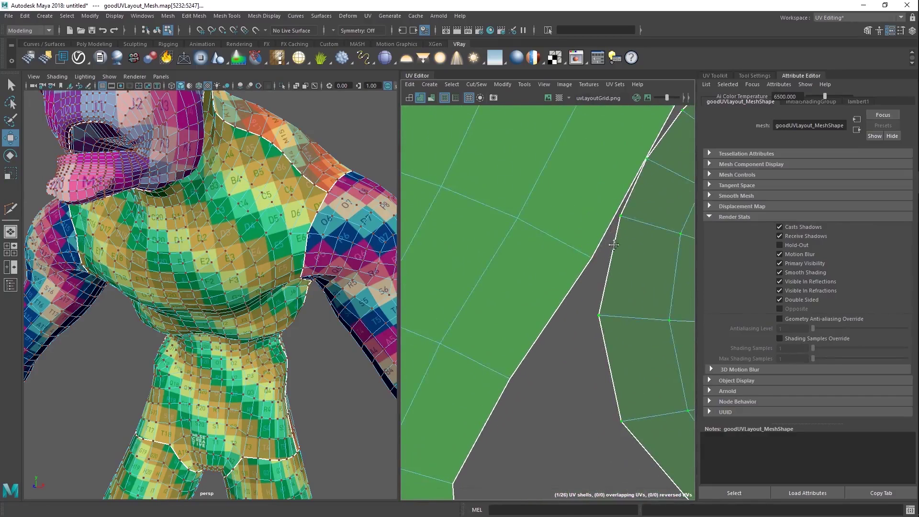
pyautogui.keyDown('alt'); pyautogui.moveTo(600, 116); pyautogui.dragTo(559, 187, button='middle'); pyautogui.keyUp('alt')
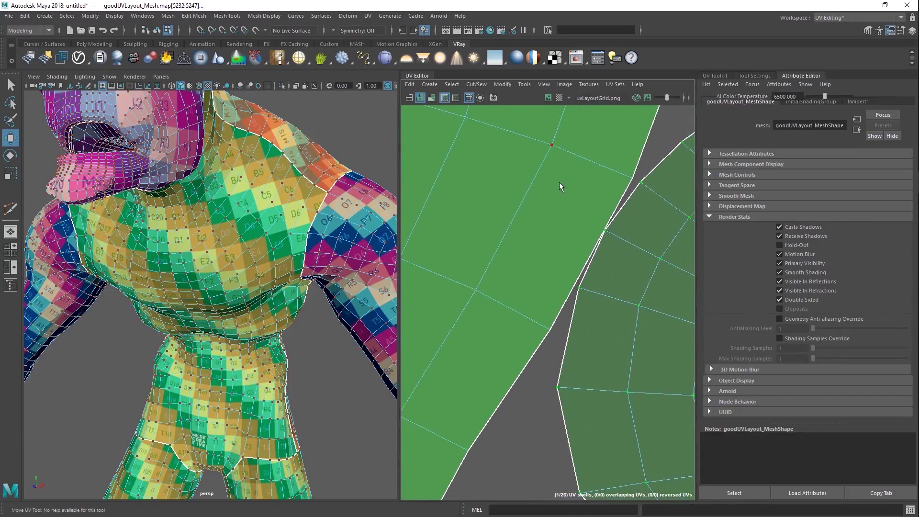
# Move the lobed foot shell away from the green leg shell to leave wider padding between them
pyautogui.click(548, 158)
pyautogui.scroll(-8, 651, 267)
pyautogui.keyDown('alt'); pyautogui.moveTo(619, 219); pyautogui.dragTo(490, 183, button='middle'); pyautogui.keyUp('alt')
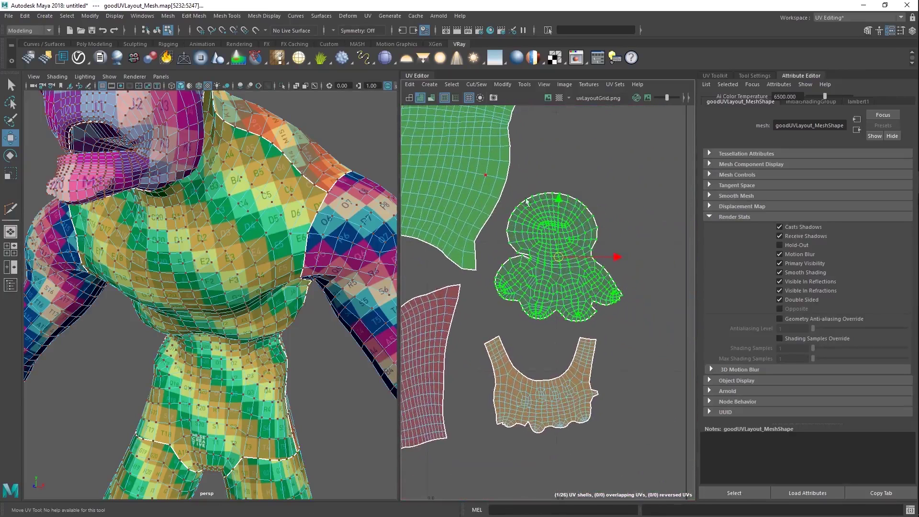
pyautogui.moveTo(566, 254); pyautogui.dragTo(579, 257)
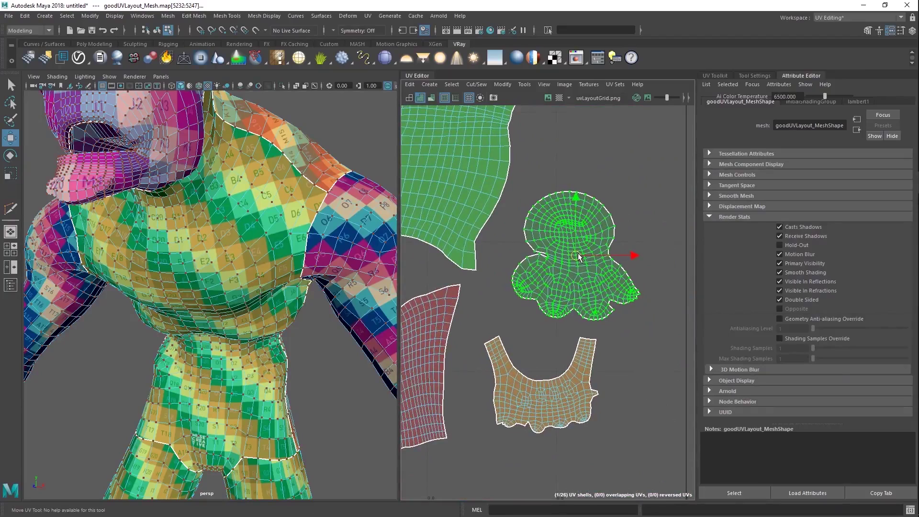
# Deselect the lobed foot shell and examine the UV layout around the face, ear and torso shells
pyautogui.click(624, 197)
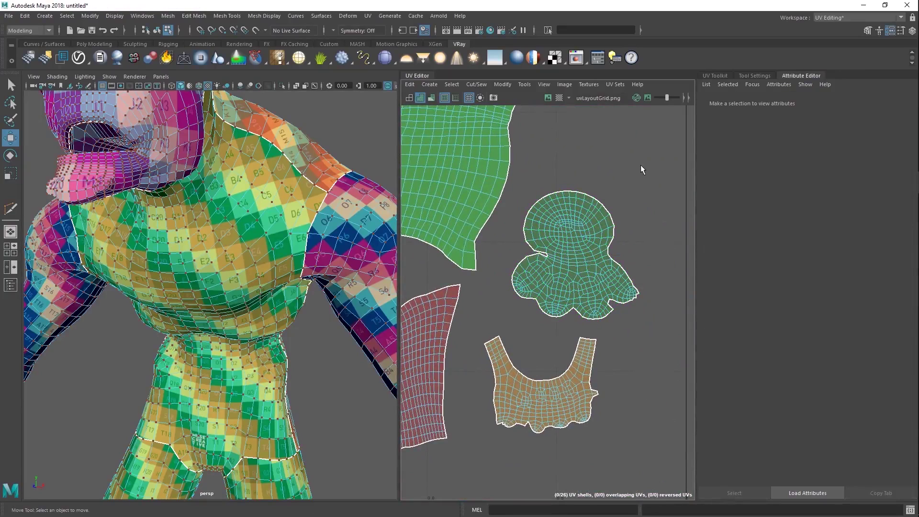
pyautogui.moveTo(644, 154); pyautogui.dragTo(511, 329)
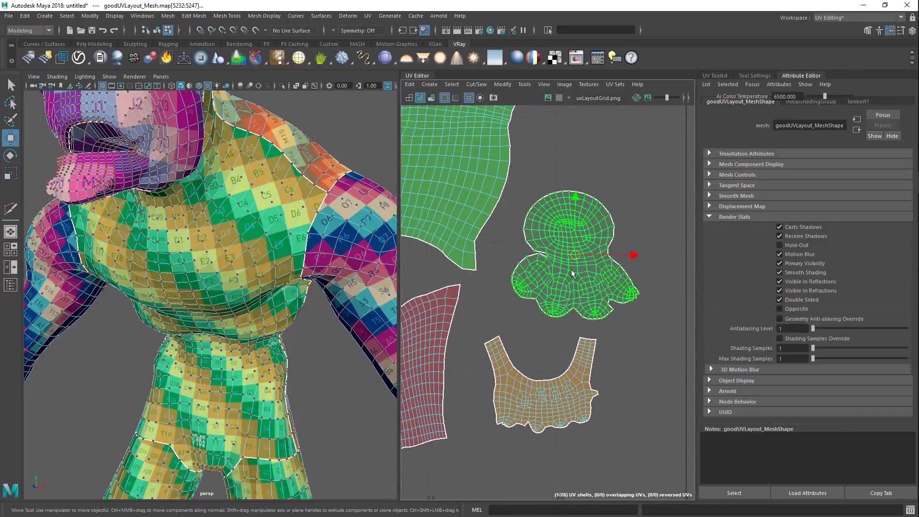
pyautogui.click(614, 205)
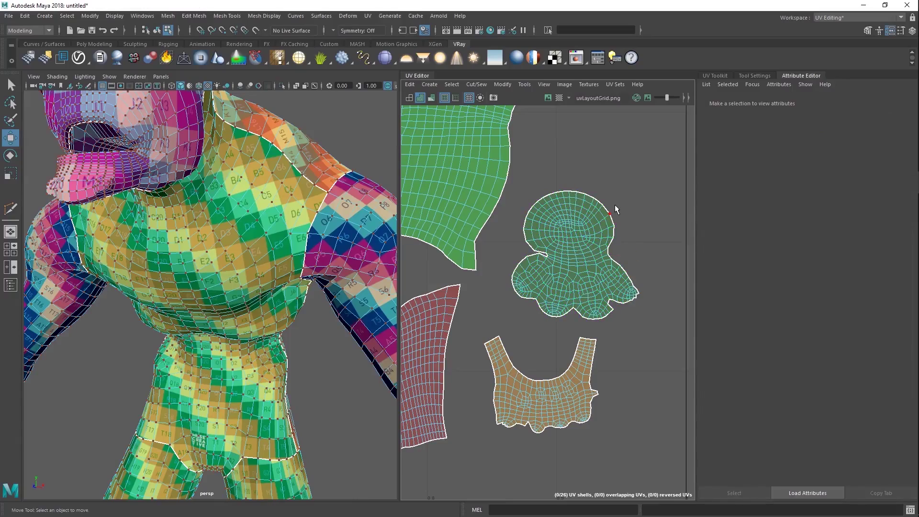
pyautogui.keyDown('alt'); pyautogui.moveTo(550, 237); pyautogui.dragTo(462, 191, button='right'); pyautogui.keyUp('alt')
pyautogui.keyDown('alt'); pyautogui.moveTo(330, 278); pyautogui.dragTo(305, 292); pyautogui.keyUp('alt')
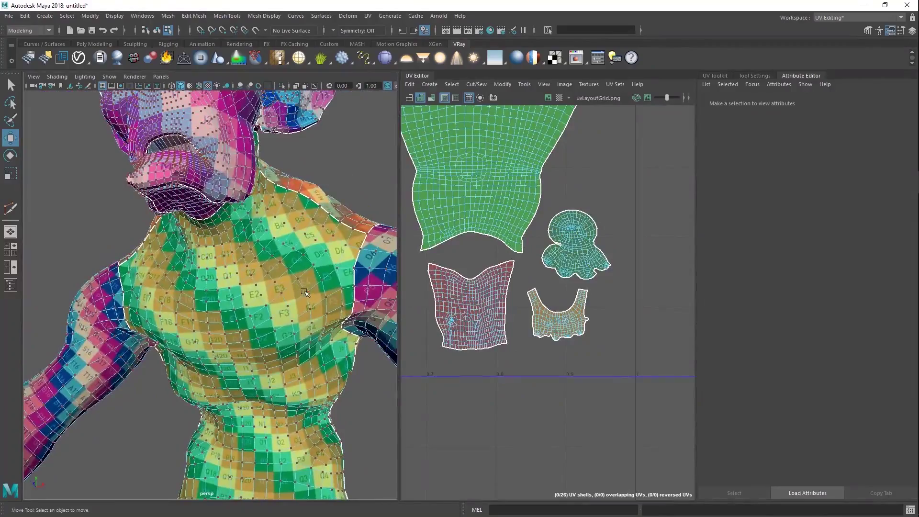
pyautogui.keyDown('alt'); pyautogui.moveTo(498, 185); pyautogui.dragTo(569, 307, button='middle'); pyautogui.keyUp('alt')
pyautogui.keyDown('alt'); pyautogui.moveTo(570, 258); pyautogui.dragTo(520, 217, button='right'); pyautogui.keyUp('alt')
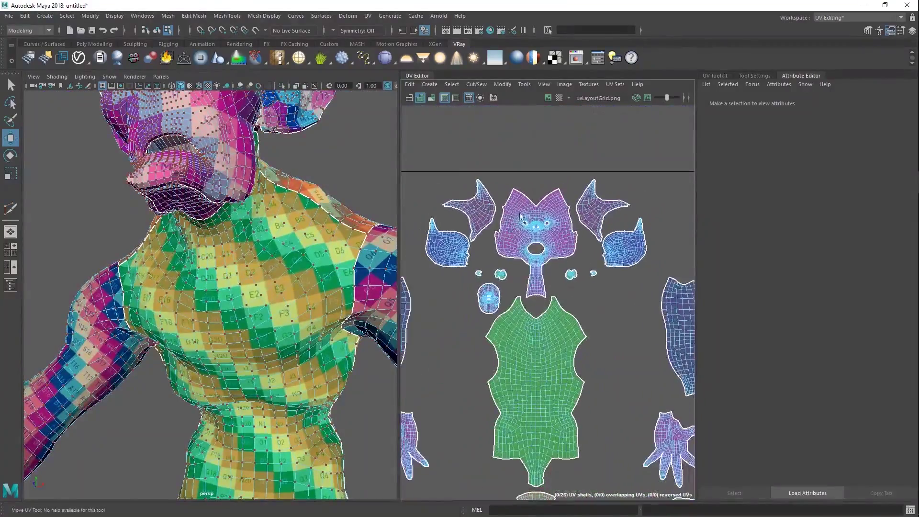
pyautogui.click(520, 217)
pyautogui.press('f')
# Return the creature mesh to object mode and examine the checker pattern across its head, neck and shoulder
pyautogui.keyDown('alt'); pyautogui.moveTo(267, 249); pyautogui.dragTo(312, 268); pyautogui.keyUp('alt')
pyautogui.click(336, 177)
pyautogui.rightClick(321, 179)
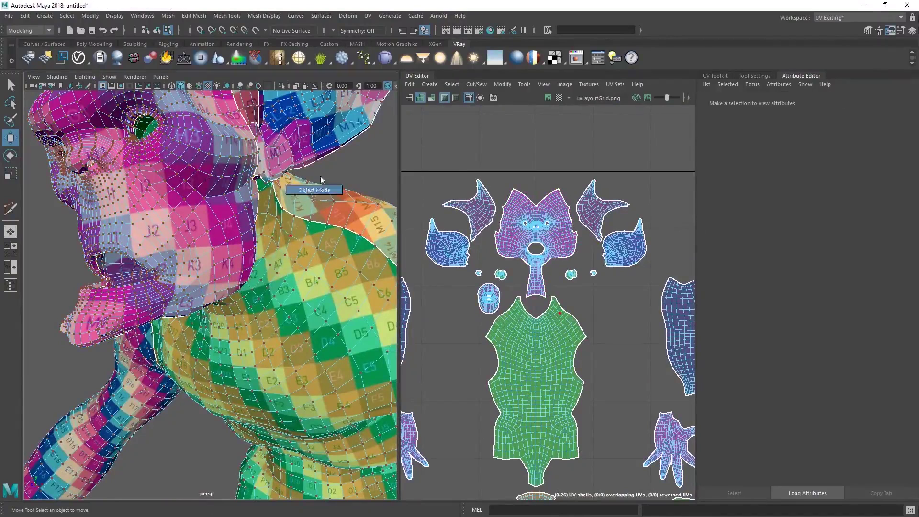
pyautogui.click(337, 165)
pyautogui.keyDown('alt'); pyautogui.moveTo(265, 225); pyautogui.dragTo(253, 239, button='right'); pyautogui.keyUp('alt')
pyautogui.keyDown('alt'); pyautogui.moveTo(254, 239); pyautogui.dragTo(263, 261); pyautogui.keyUp('alt')
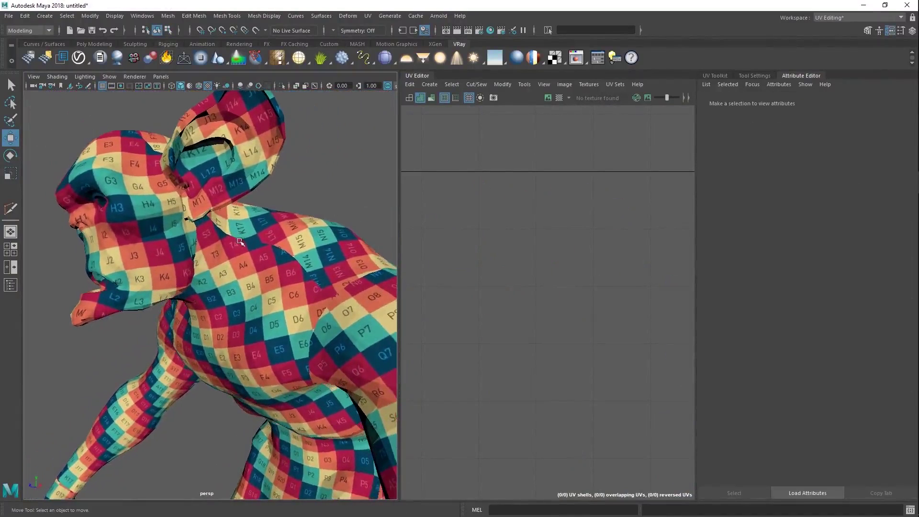
# Scale the face shell down to about 0.39 and compare the head's checker size with the body in object mode
pyautogui.click(249, 264)
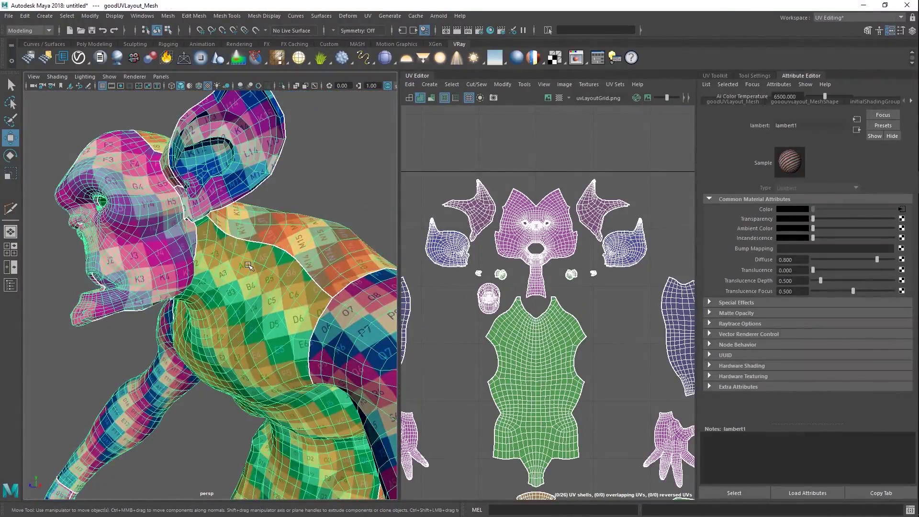
pyautogui.moveTo(492, 232); pyautogui.dragTo(516, 237, button='right')
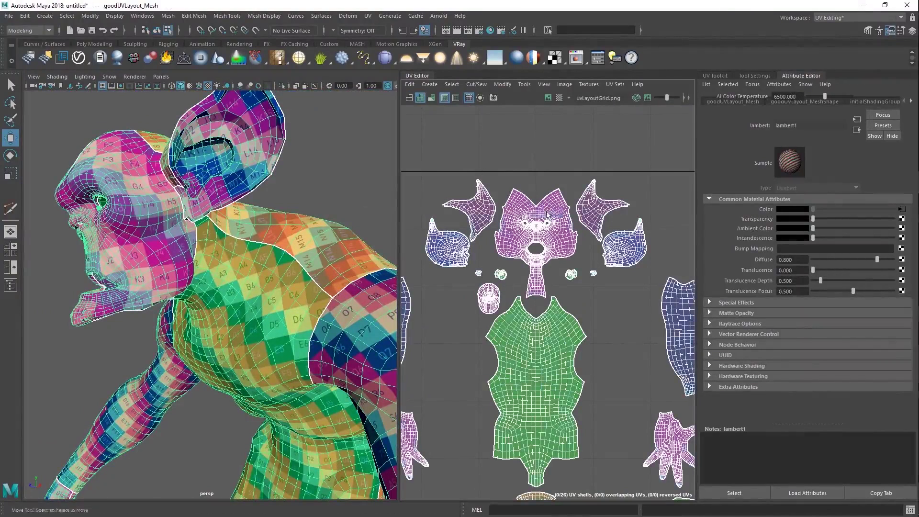
pyautogui.click(541, 214)
pyautogui.press('f')
pyautogui.press('r')
pyautogui.moveTo(585, 284); pyautogui.dragTo(565, 278, button='middle')
pyautogui.press('F8')
pyautogui.click(322, 195)
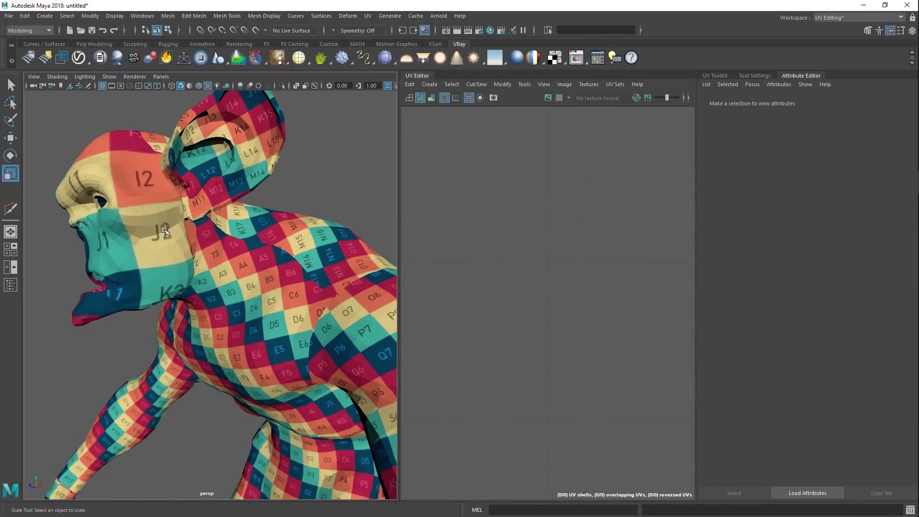
# Undo the face shell's downscaling and restore its UV selection
pyautogui.click(190, 205)
pyautogui.hotkey('ctrl', 'z')
pyautogui.hotkey('ctrl', 'z')
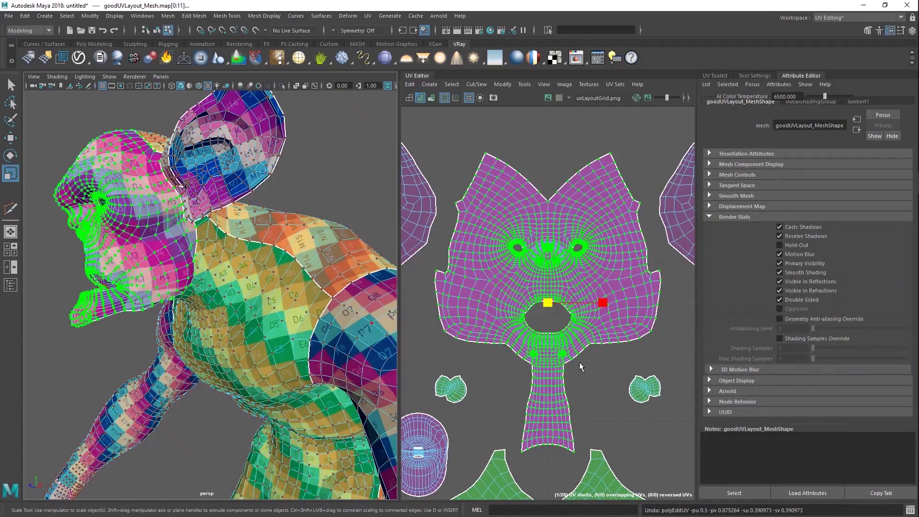
# Scale the face shell up by about 2.69 and compare the checkers on the head and neck in object mode
pyautogui.keyDown('alt'); pyautogui.moveTo(582, 363); pyautogui.dragTo(493, 328, button='right'); pyautogui.keyUp('alt')
pyautogui.moveTo(575, 347); pyautogui.dragTo(654, 370)
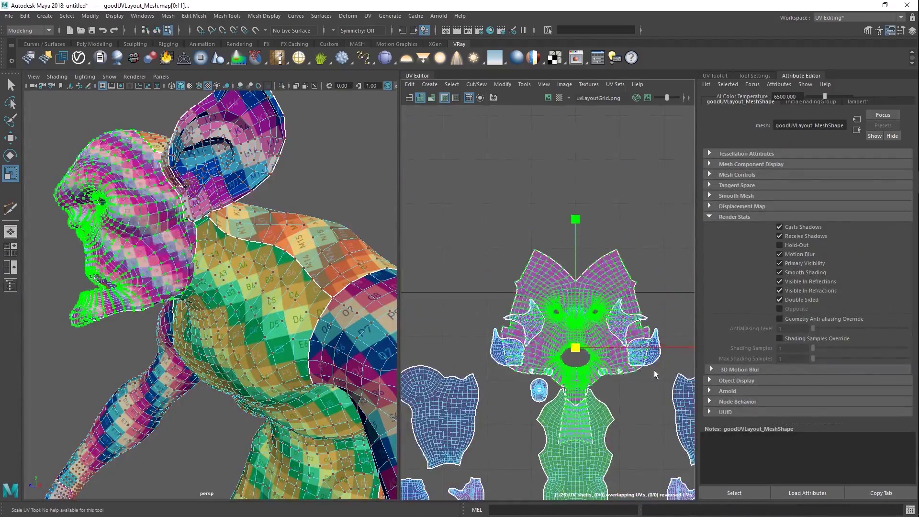
pyautogui.press('w')
pyautogui.click(317, 160)
pyautogui.scroll(1, 307, 246)
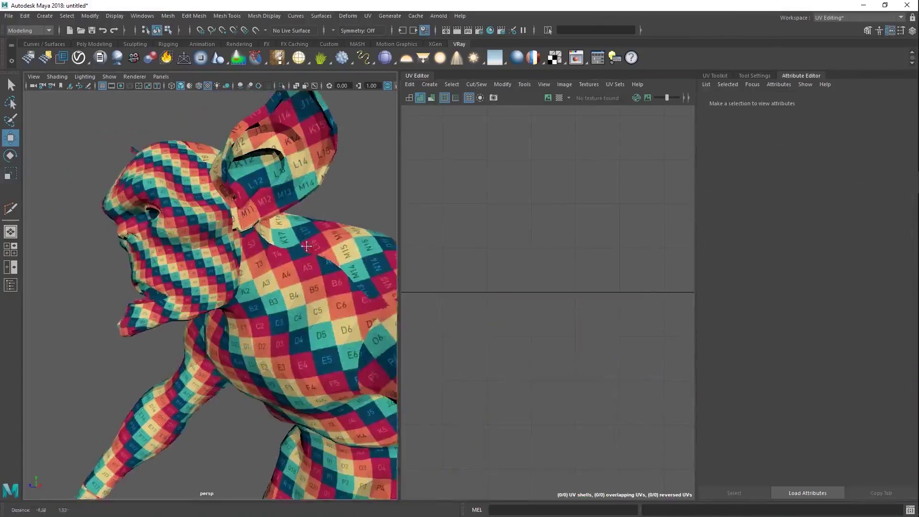
pyautogui.scroll(5, 307, 246)
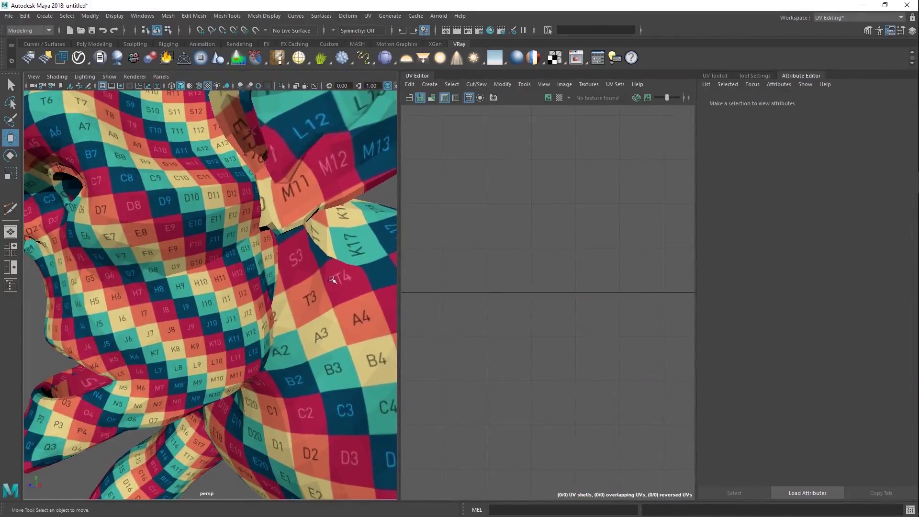
pyautogui.scroll(-5, 342, 292)
# Undo the face shell's enlargement and clear the UV selection
pyautogui.click(319, 310)
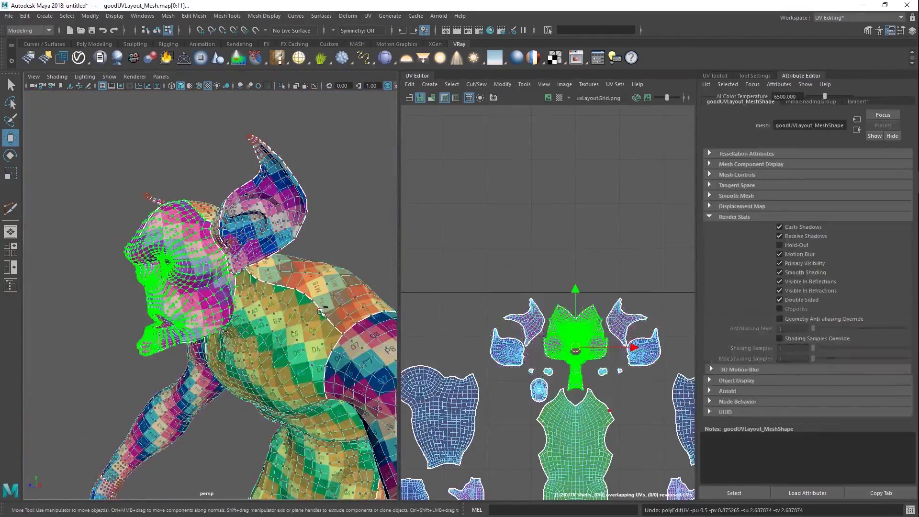
pyautogui.click(583, 235)
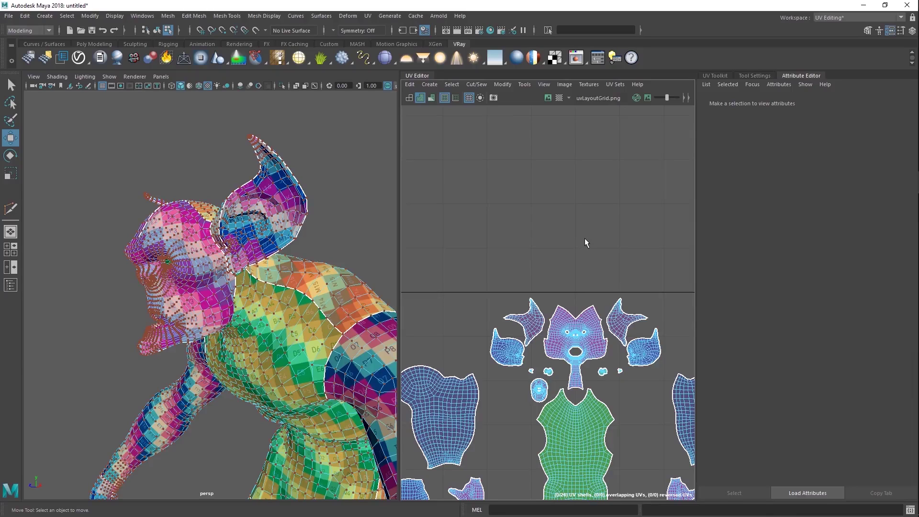
pyautogui.keyDown('alt'); pyautogui.moveTo(544, 292); pyautogui.dragTo(550, 193, button='middle'); pyautogui.keyUp('alt')
pyautogui.keyDown('alt'); pyautogui.moveTo(549, 192); pyautogui.dragTo(632, 280, button='right'); pyautogui.keyUp('alt')
pyautogui.keyDown('alt'); pyautogui.moveTo(632, 280); pyautogui.dragTo(536, 255, button='middle'); pyautogui.keyUp('alt')
pyautogui.keyDown('alt'); pyautogui.moveTo(555, 230); pyautogui.dragTo(588, 223, button='right'); pyautogui.keyUp('alt')
# Return the mesh to object mode and examine the body's checker pattern in the front view
pyautogui.moveTo(321, 317)
pyautogui.keyDown('alt'); pyautogui.mouseDown()
pyautogui.moveTo(314, 307)
pyautogui.moveTo(336, 299)
pyautogui.moveTo(335, 318)
pyautogui.mouseUp(); pyautogui.keyUp('alt')
pyautogui.click(333, 263)
pyautogui.click(348, 251)
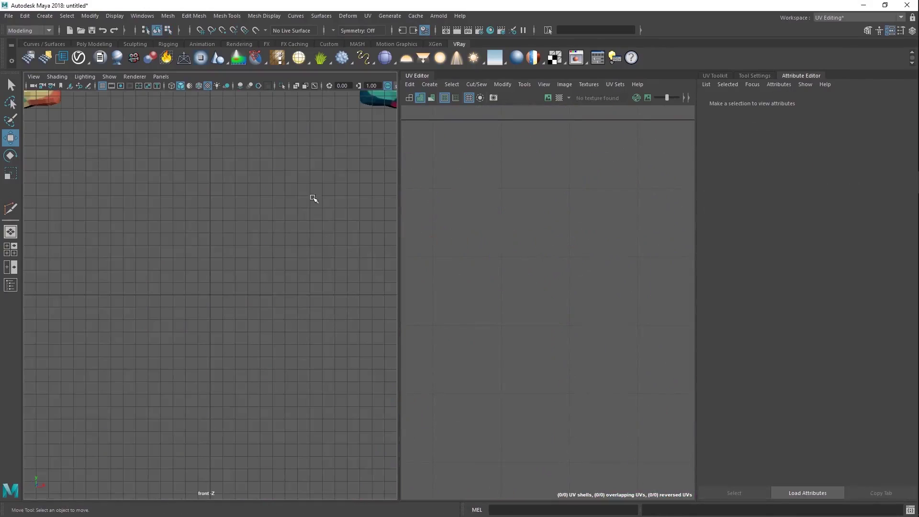
pyautogui.scroll(10, 278, 256)
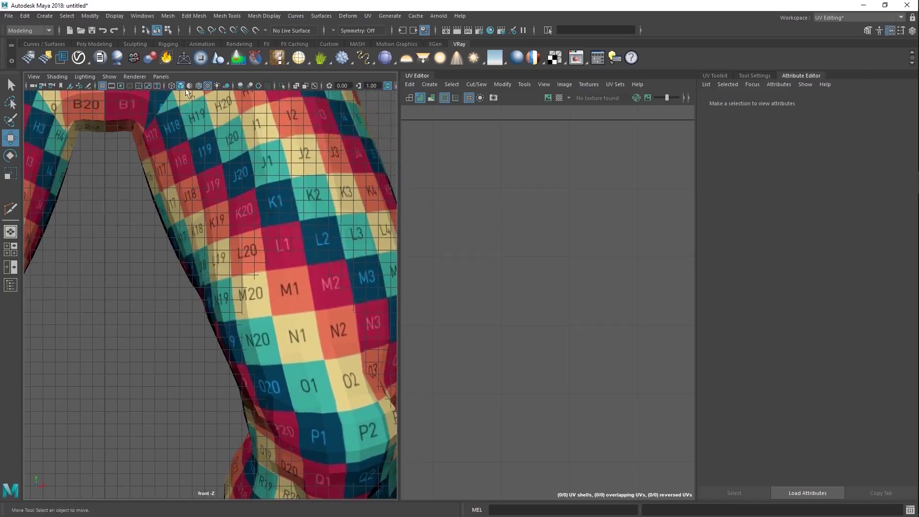
pyautogui.keyDown('alt'); pyautogui.moveTo(266, 130); pyautogui.dragTo(267, 260, button='middle'); pyautogui.keyUp('alt')
pyautogui.keyDown('alt'); pyautogui.moveTo(240, 171); pyautogui.dragTo(181, 178, button='middle'); pyautogui.keyUp('alt')
# Rotate the arm shell about 85 degrees, compare its checker direction with the chest, and undo the rotation
pyautogui.click(287, 270)
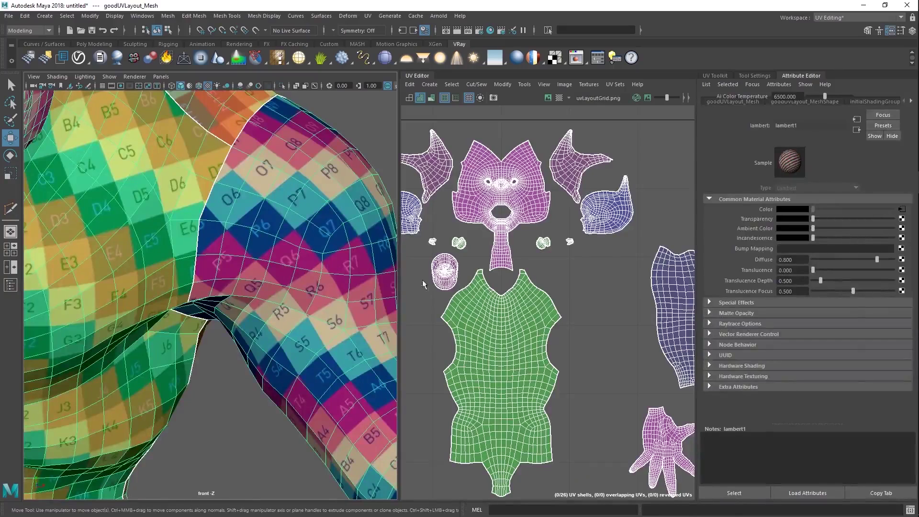
pyautogui.keyDown('alt'); pyautogui.moveTo(610, 268); pyautogui.dragTo(532, 222, button='middle'); pyautogui.keyUp('alt')
pyautogui.click(608, 249)
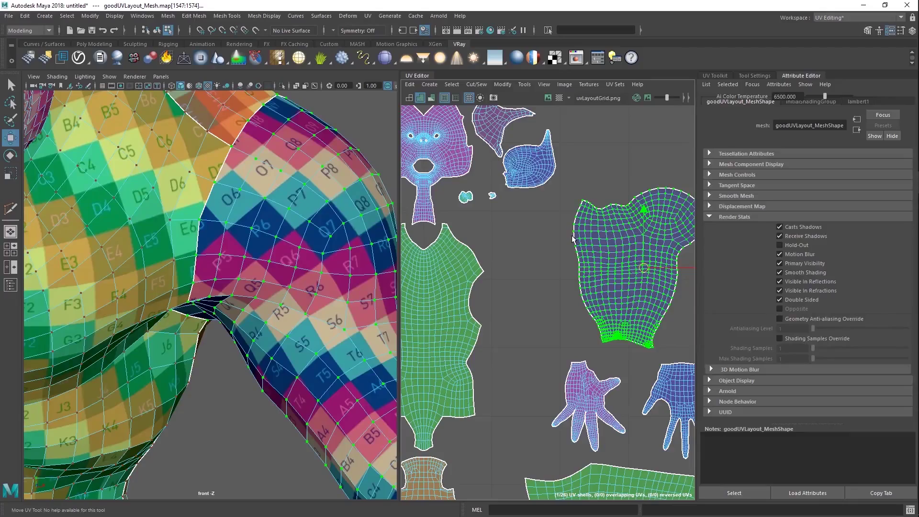
pyautogui.press('e')
pyautogui.moveTo(571, 213); pyautogui.dragTo(669, 301)
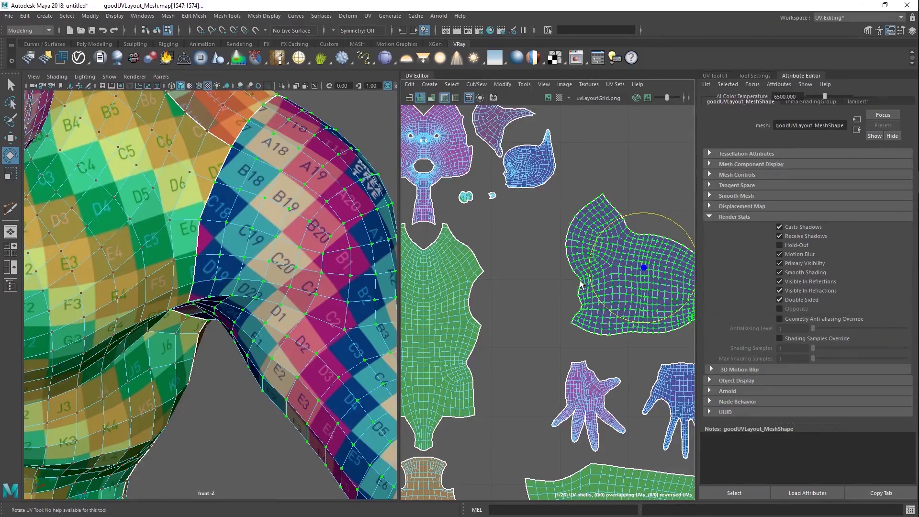
pyautogui.hotkey('ctrl', 'z')
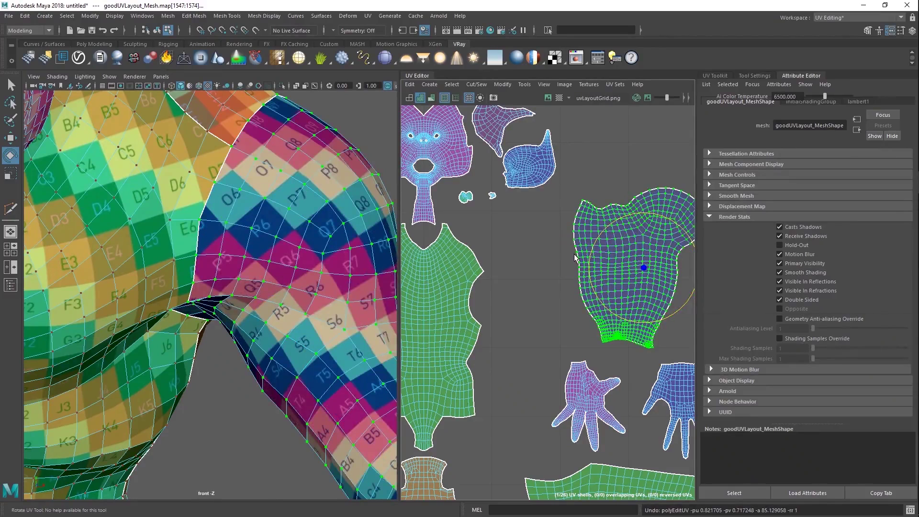
# Rotate the arm shell roughly upside down and turn the adjacent purple hand shell sideways so its fingers point left
pyautogui.moveTo(594, 255)
pyautogui.keyDown('alt'); pyautogui.mouseDown(button='middle')
pyautogui.moveTo(544, 246)
pyautogui.moveTo(600, 242)
pyautogui.mouseUp(button='middle'); pyautogui.keyUp('alt')
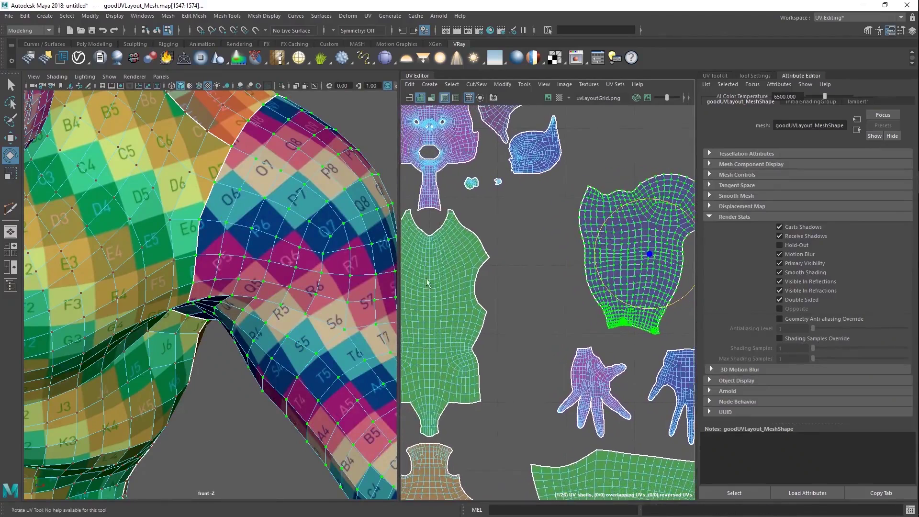
pyautogui.keyDown('alt'); pyautogui.moveTo(316, 287); pyautogui.dragTo(292, 292, button='right'); pyautogui.keyUp('alt')
pyautogui.keyDown('alt'); pyautogui.moveTo(292, 302); pyautogui.dragTo(284, 250, button='middle'); pyautogui.keyUp('alt')
pyautogui.keyDown('alt'); pyautogui.moveTo(486, 252); pyautogui.dragTo(417, 292, button='right'); pyautogui.keyUp('alt')
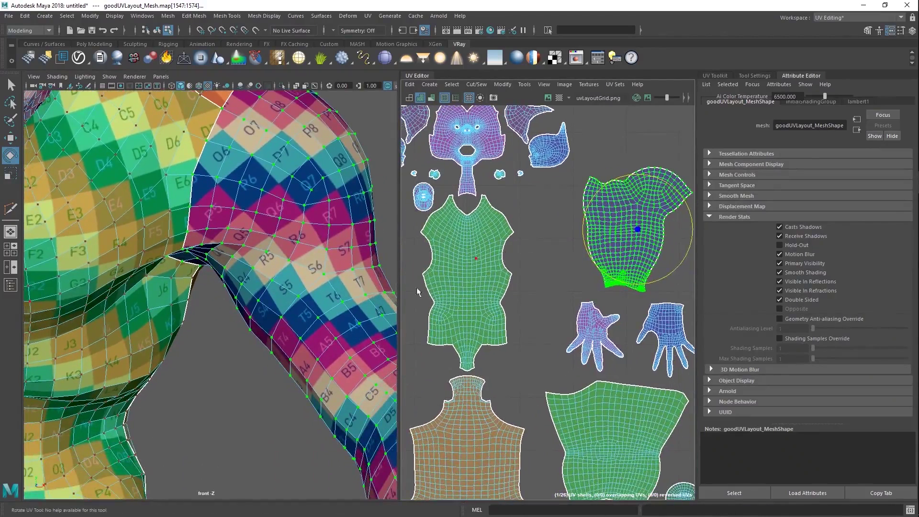
pyautogui.moveTo(607, 310); pyautogui.dragTo(618, 259)
pyautogui.click(609, 326)
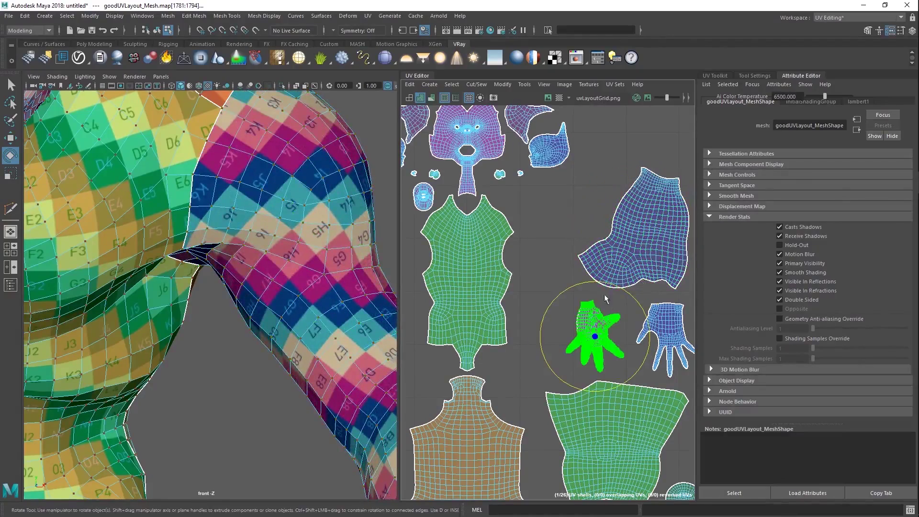
pyautogui.moveTo(609, 327); pyautogui.dragTo(616, 417)
# Turn the green leg shell sideways, compare the thigh's checker direction with the torso, and undo the rotation
pyautogui.click(268, 421)
pyautogui.keyDown('alt'); pyautogui.moveTo(268, 421); pyautogui.dragTo(287, 115, button='middle'); pyautogui.keyUp('alt')
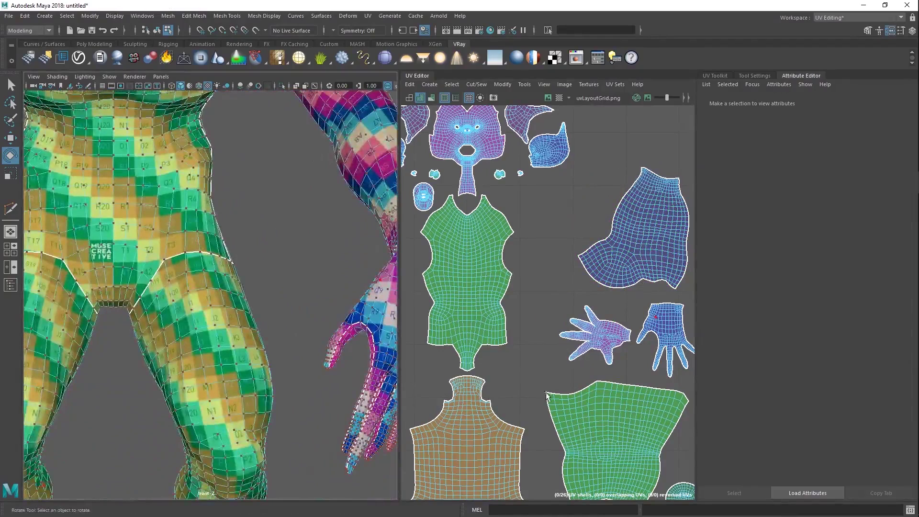
pyautogui.click(606, 417)
pyautogui.keyDown('alt'); pyautogui.moveTo(293, 357); pyautogui.dragTo(305, 294, button='middle'); pyautogui.keyUp('alt')
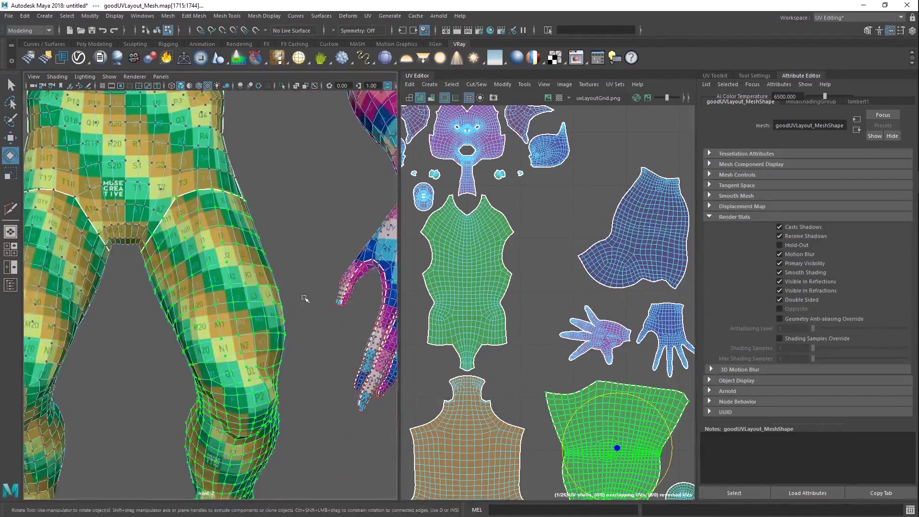
pyautogui.scroll(1, 305, 294)
pyautogui.moveTo(583, 262); pyautogui.dragTo(512, 453, button='middle')
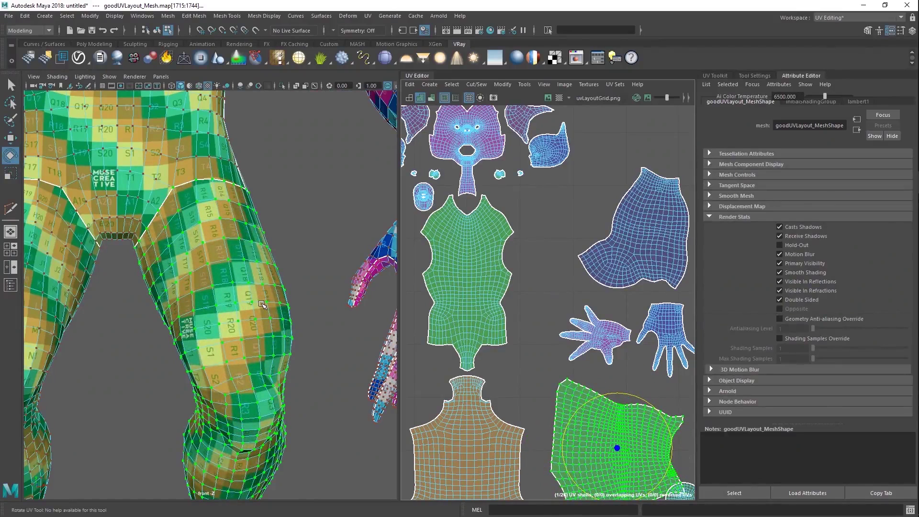
pyautogui.hotkey('ctrl', 'z')
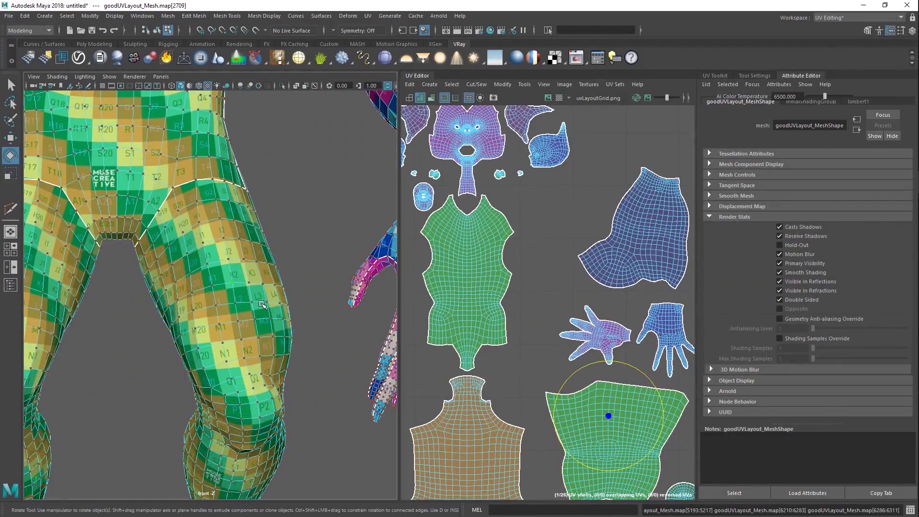
# Rotate the green leg shell about -91 degrees, view it within the wider layout, and undo the rotation
pyautogui.scroll(-2, 594, 366)
pyautogui.click(603, 402)
pyautogui.moveTo(605, 287); pyautogui.dragTo(680, 414)
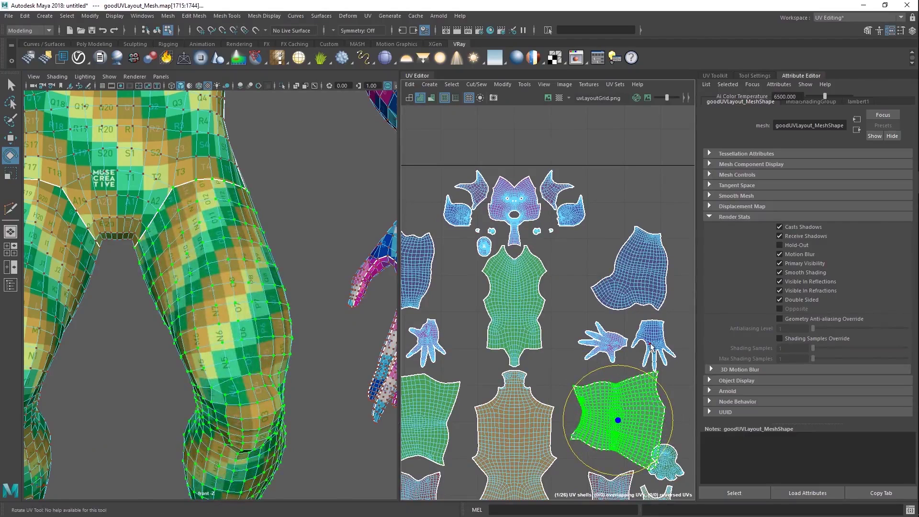
pyautogui.hotkey('ctrl', 'z')
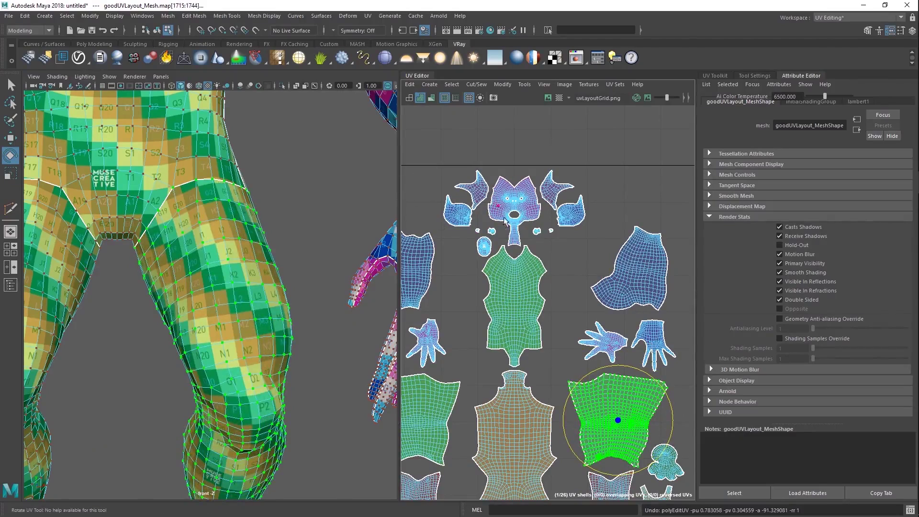
# Select the rotated arm shell and examine its orientation against the whole creature and the full UV layout
pyautogui.keyDown('alt'); pyautogui.moveTo(526, 244); pyautogui.dragTo(457, 212, button='middle'); pyautogui.keyUp('alt')
pyautogui.keyDown('alt'); pyautogui.moveTo(503, 284); pyautogui.dragTo(540, 235, button='right'); pyautogui.keyUp('alt')
pyautogui.keyDown('alt'); pyautogui.moveTo(541, 235); pyautogui.dragTo(473, 274, button='middle'); pyautogui.keyUp('alt')
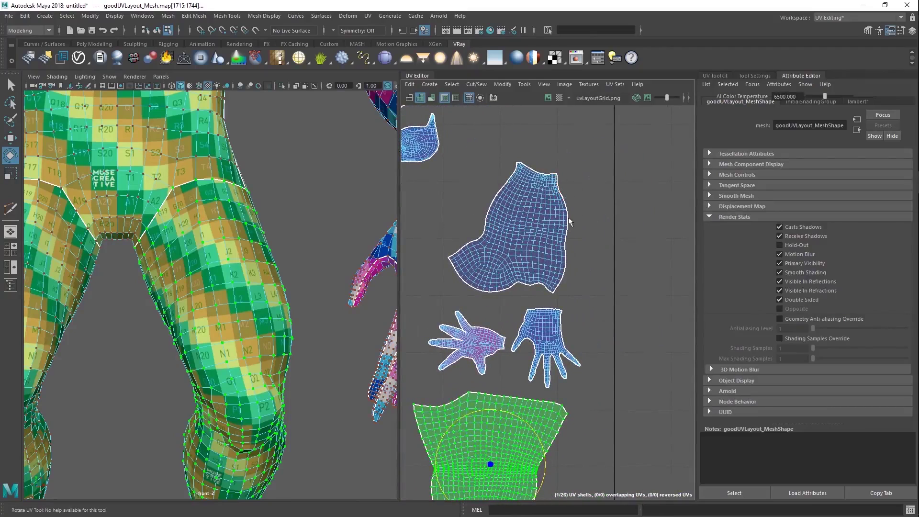
pyautogui.doubleClick(548, 232)
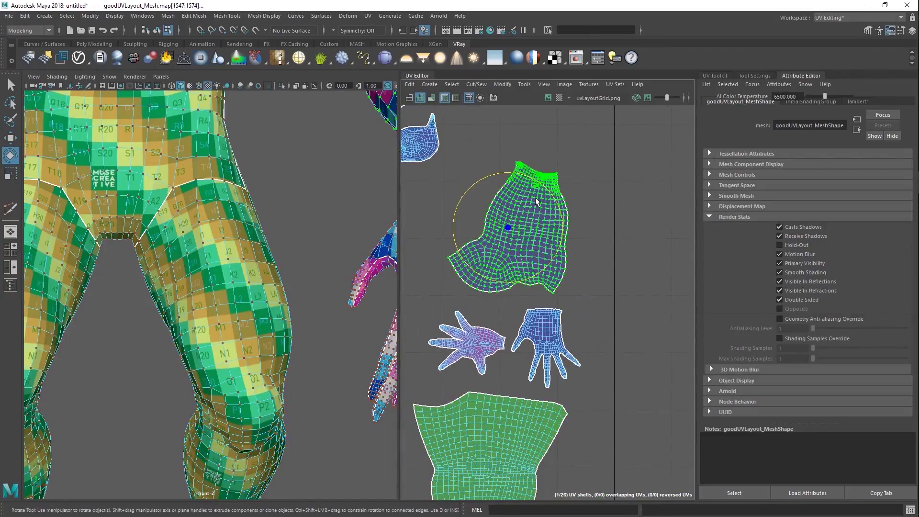
pyautogui.scroll(-6, 342, 283)
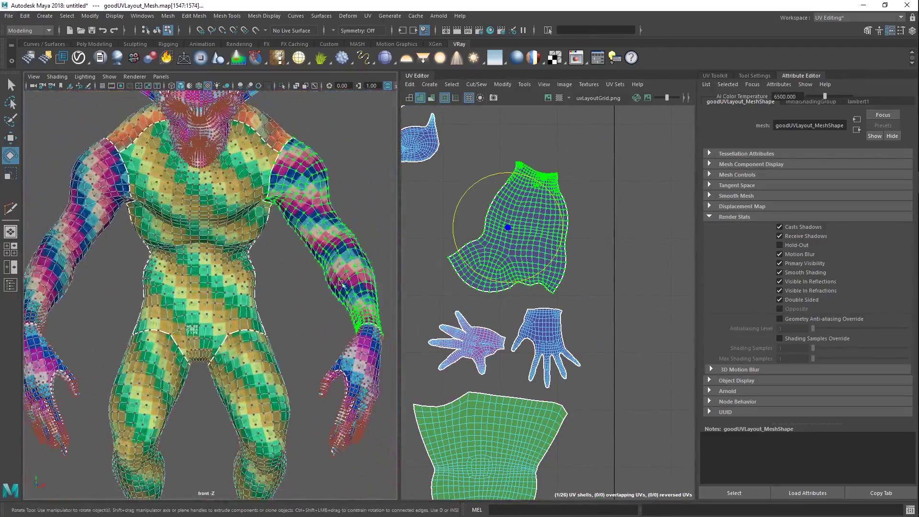
pyautogui.scroll(-4, 534, 250)
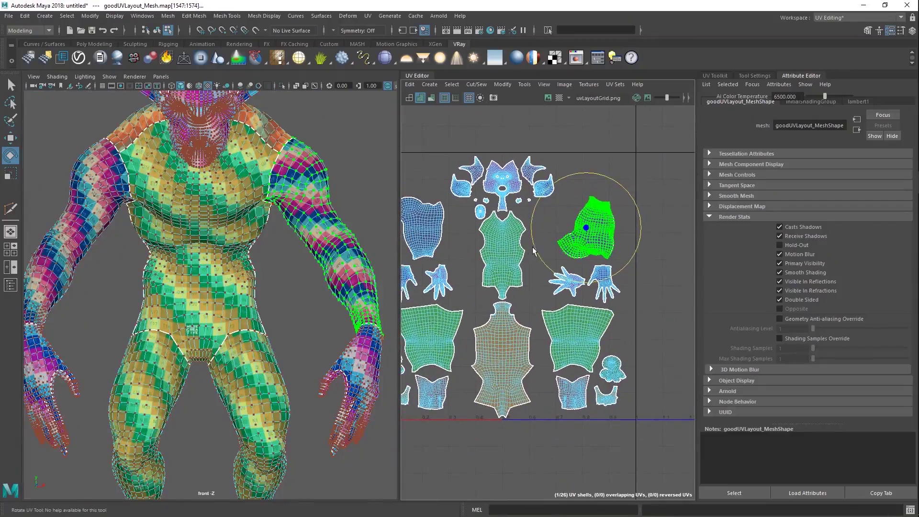
# Compare the lower-leg, horn-shaped, front torso and rotated arm shells by selecting them one after another in the layout
pyautogui.moveTo(639, 317); pyautogui.dragTo(570, 441)
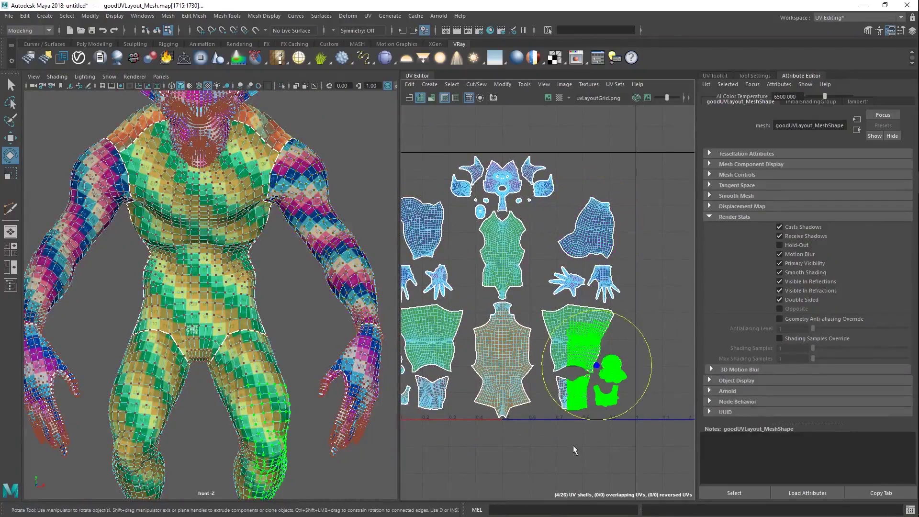
pyautogui.click(573, 445)
pyautogui.scroll(3, 628, 242)
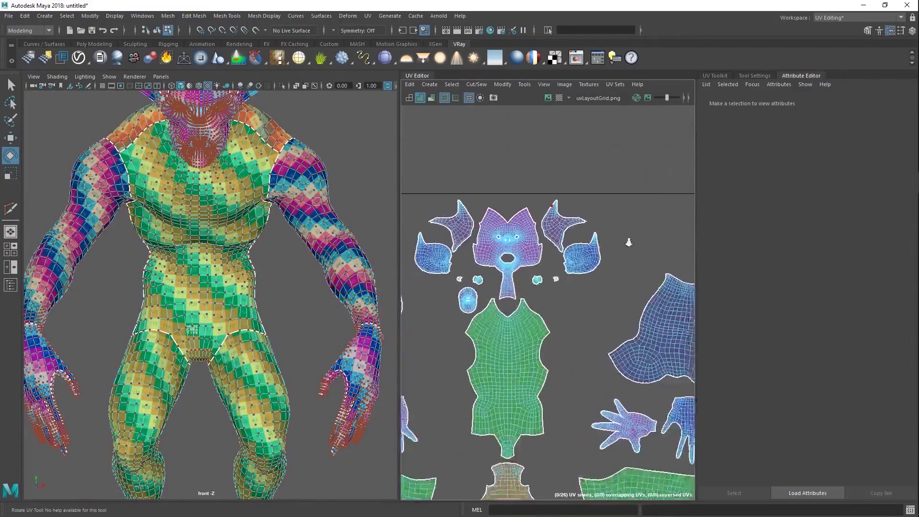
pyautogui.keyDown('alt'); pyautogui.moveTo(628, 243); pyautogui.dragTo(592, 203, button='middle'); pyautogui.keyUp('alt')
pyautogui.click(537, 191)
pyautogui.scroll(-1, 508, 267)
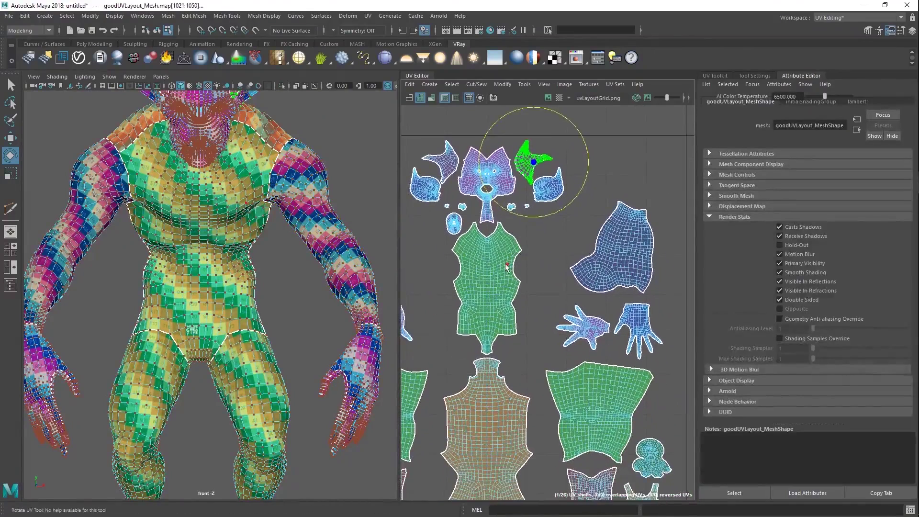
pyautogui.click(508, 267)
pyautogui.click(588, 262)
# Turn the sideways hand shell so its fingers point down like those of the neighbouring hand shell
pyautogui.keyDown('alt'); pyautogui.moveTo(599, 334); pyautogui.dragTo(557, 293, button='middle'); pyautogui.keyUp('alt')
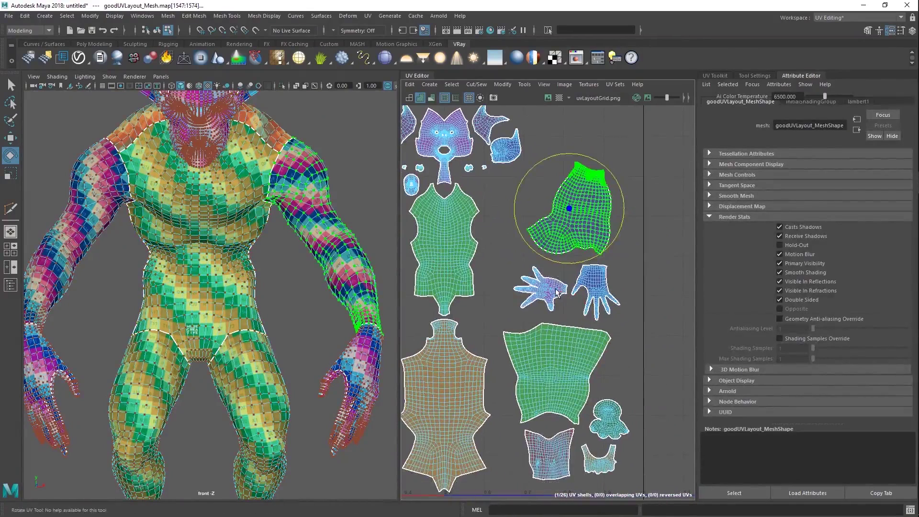
pyautogui.click(557, 292)
pyautogui.scroll(-1, 556, 293)
pyautogui.keyDown('alt'); pyautogui.moveTo(550, 351); pyautogui.dragTo(570, 296, button='middle'); pyautogui.keyUp('alt')
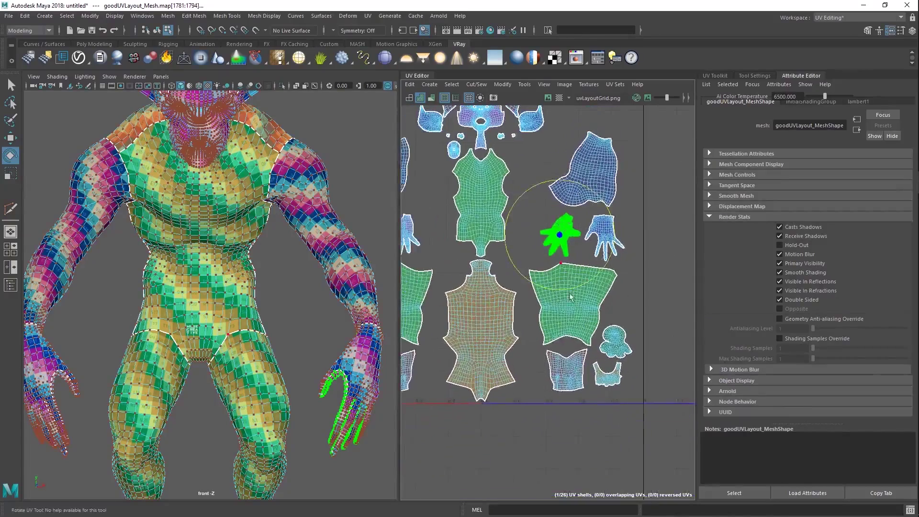
# Swap the green leg shell and the blue arm shell, placing the leg above the hand shells and the arm below them
pyautogui.click(569, 302)
pyautogui.press('w')
pyautogui.moveTo(569, 306)
pyautogui.mouseDown()
pyautogui.moveTo(598, 269)
pyautogui.moveTo(593, 173)
pyautogui.moveTo(571, 297)
pyautogui.mouseUp()
pyautogui.click(566, 183)
pyautogui.click(577, 185)
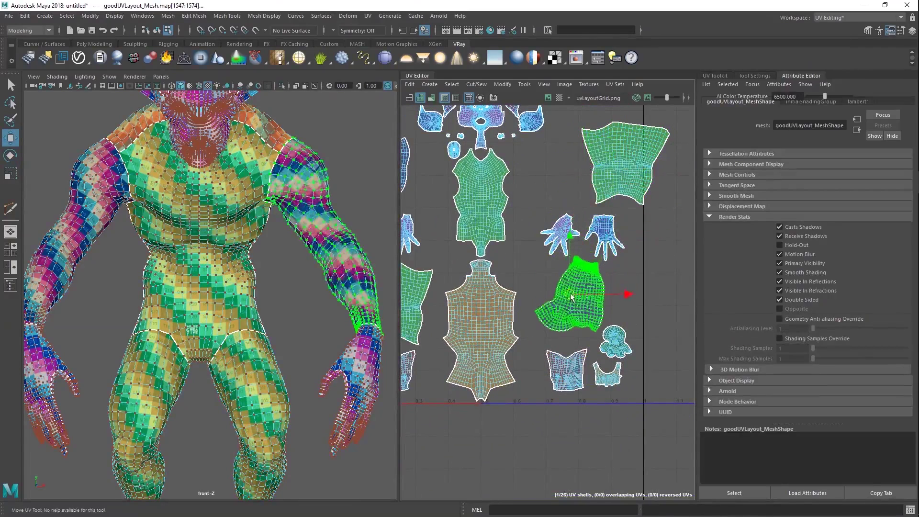
pyautogui.click(622, 163)
pyautogui.moveTo(622, 162); pyautogui.dragTo(587, 173)
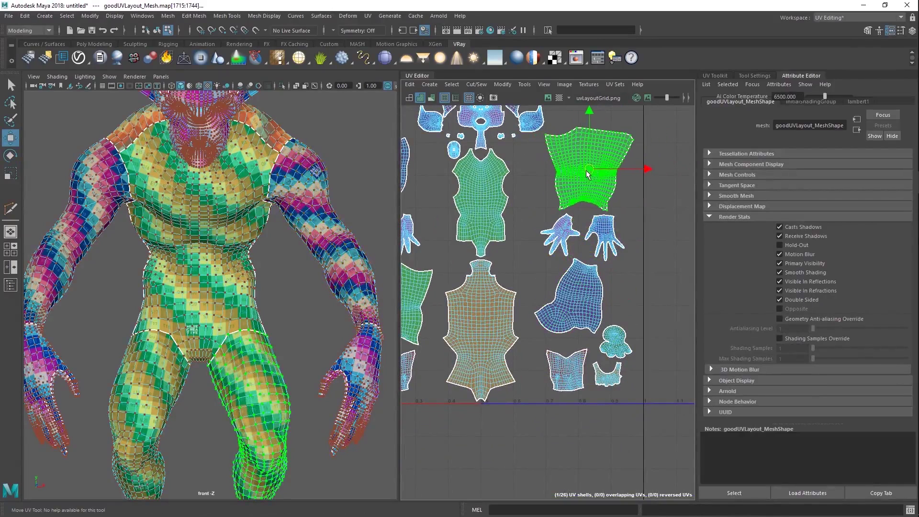
# Select the green leg shell with both neighbouring hand shells and examine the matching parts on the creature's lower body
pyautogui.click(642, 257)
pyautogui.moveTo(657, 258); pyautogui.dragTo(533, 126)
pyautogui.keyDown('alt'); pyautogui.moveTo(310, 371); pyautogui.dragTo(326, 267, button='middle'); pyautogui.keyUp('alt')
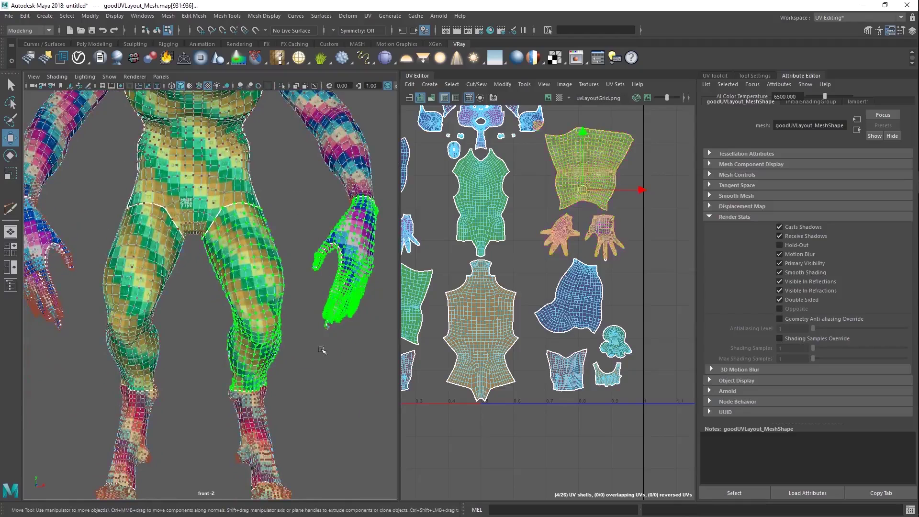
# Convert the shell selection to faces, toggle their isolation on the model, and convert the selection back to UVs
pyautogui.hotkey('ctrl', 'F11')
pyautogui.hotkey('ctrl', '1')
pyautogui.hotkey('ctrl', '1')
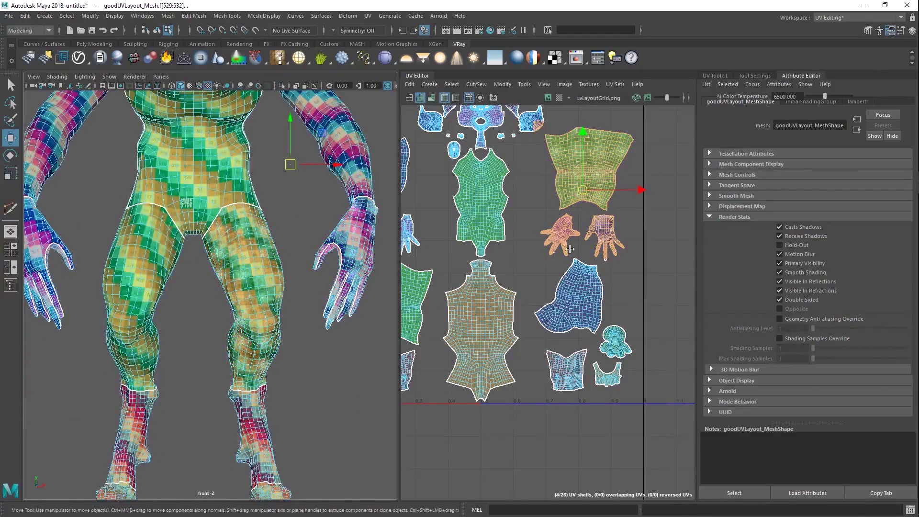
pyautogui.hotkey('ctrl', 'F12')
# Reselect the leg and hand shells, select the arm shell beneath them, and examine this order within the full layout
pyautogui.keyDown('alt'); pyautogui.moveTo(595, 234); pyautogui.dragTo(574, 258, button='middle'); pyautogui.keyUp('alt')
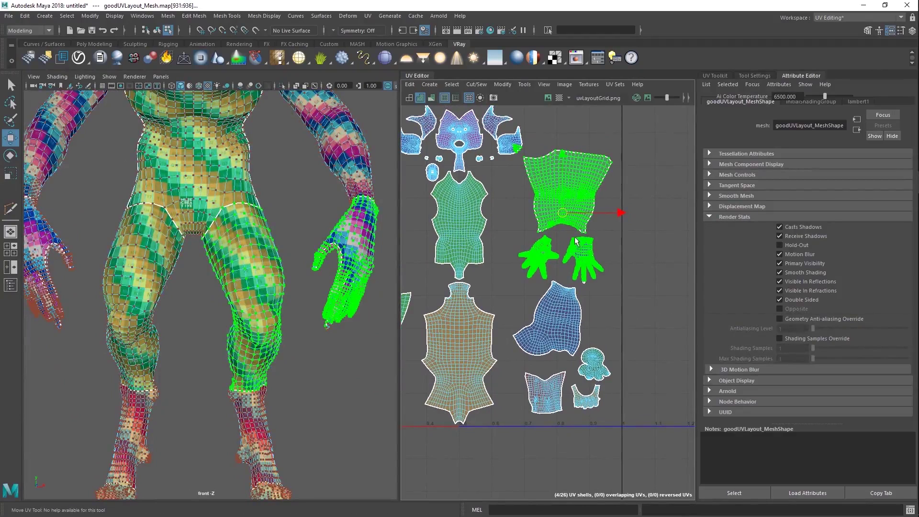
pyautogui.moveTo(631, 281); pyautogui.dragTo(523, 159)
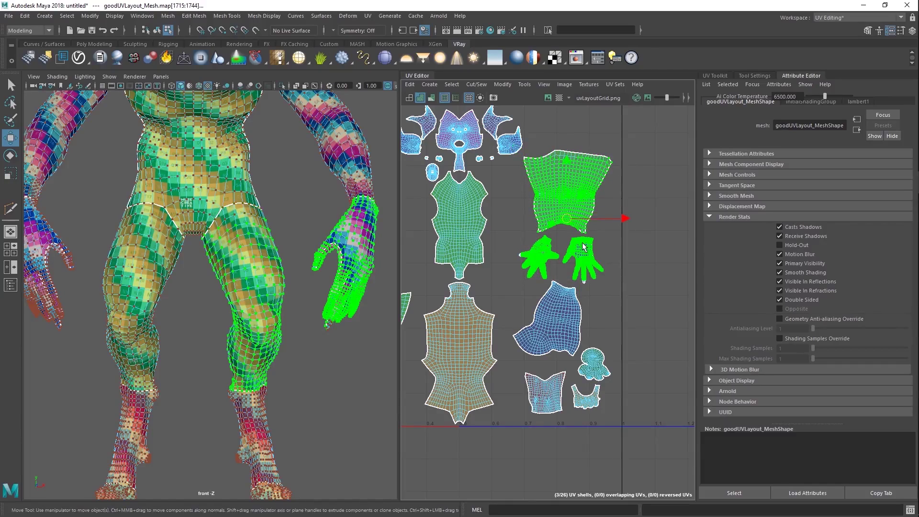
pyautogui.scroll(-3, 558, 301)
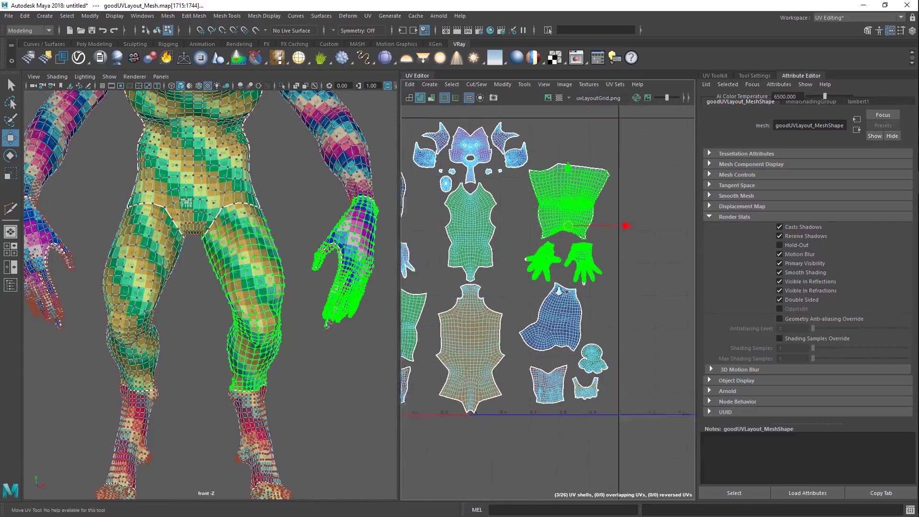
pyautogui.click(561, 322)
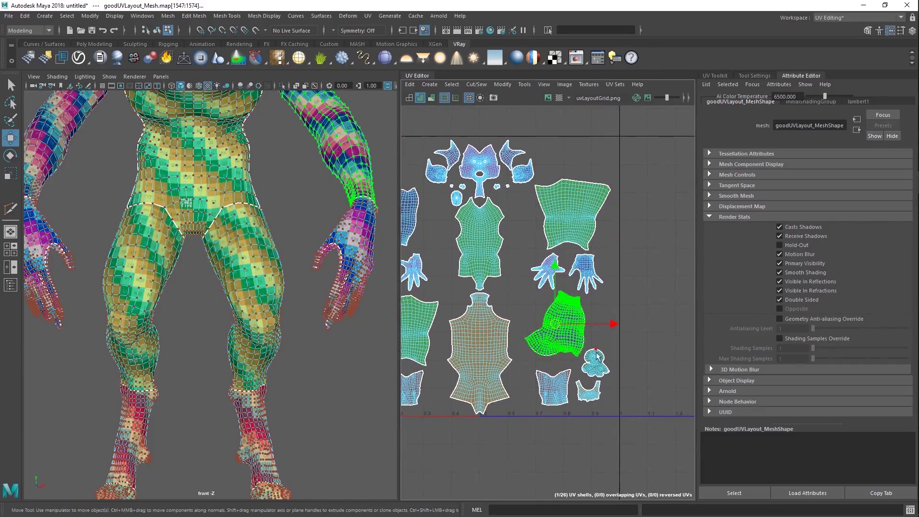
pyautogui.keyDown('alt'); pyautogui.moveTo(550, 259); pyautogui.dragTo(550, 248, button='middle'); pyautogui.keyUp('alt')
pyautogui.keyDown('alt'); pyautogui.moveTo(549, 211); pyautogui.dragTo(546, 238, button='middle'); pyautogui.keyUp('alt')
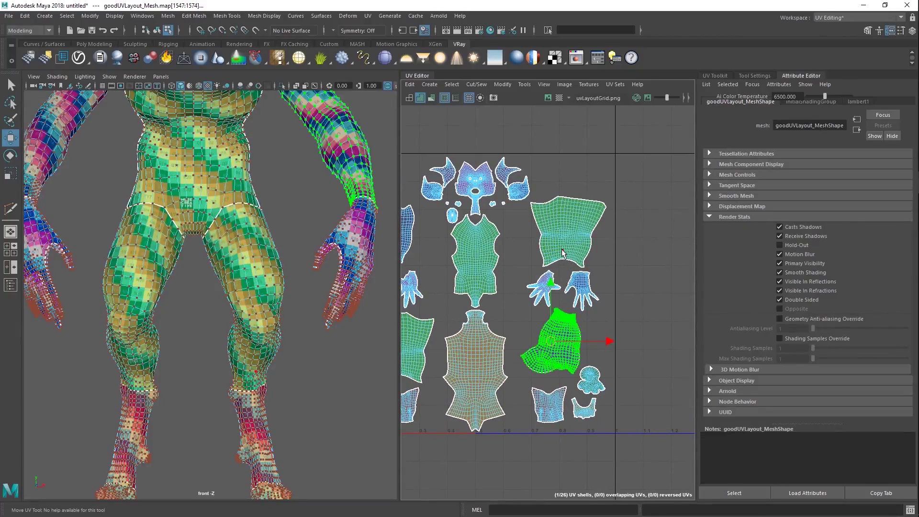
pyautogui.keyDown('alt'); pyautogui.moveTo(562, 253); pyautogui.dragTo(569, 230, button='middle'); pyautogui.keyUp('alt')
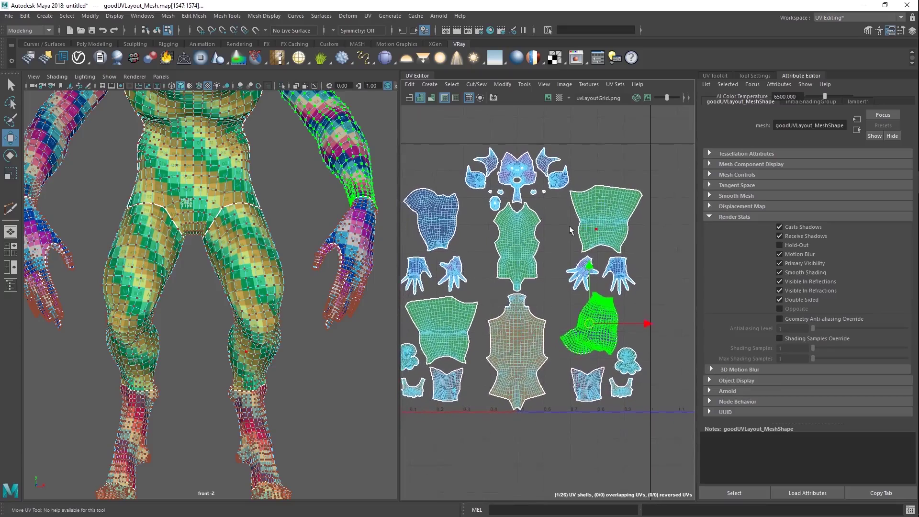
# Select the half of the layout from the centre line to the tile's right border to check its symmetry, then clear the selection
pyautogui.moveTo(672, 120); pyautogui.dragTo(519, 441)
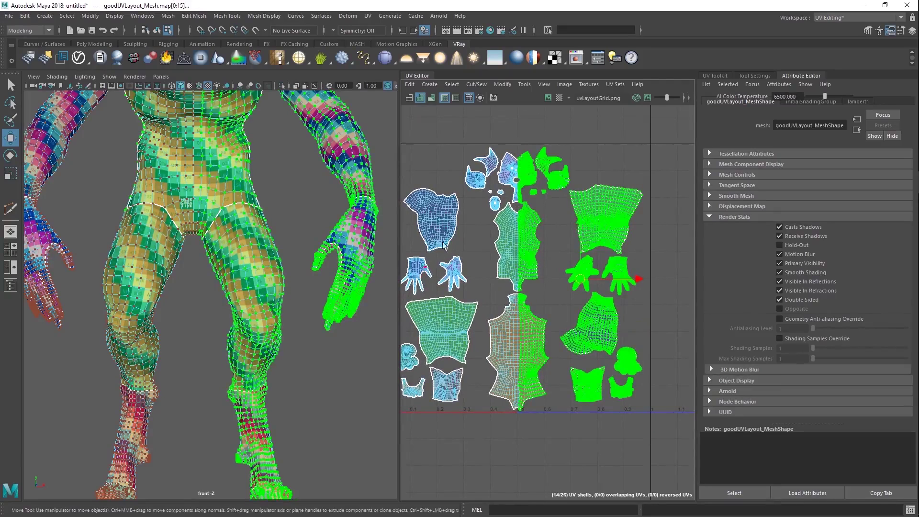
pyautogui.click(579, 168)
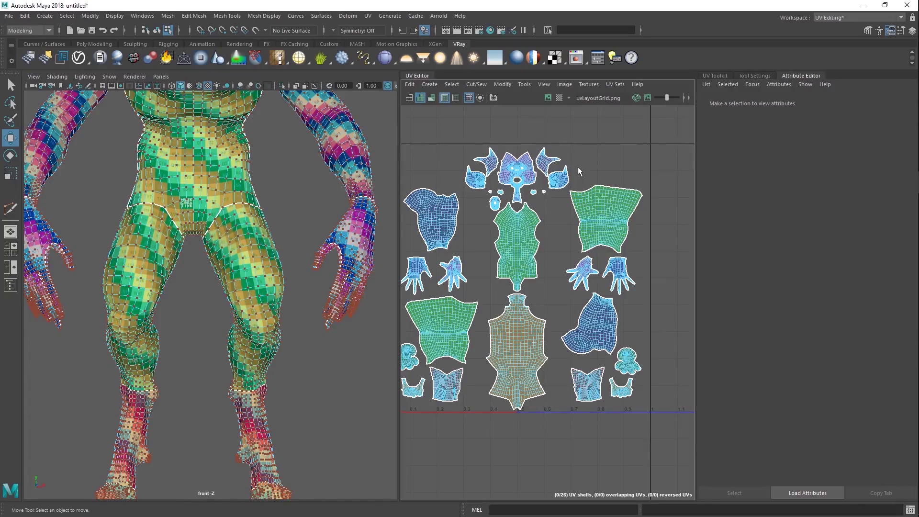
pyautogui.moveTo(666, 136); pyautogui.dragTo(519, 435)
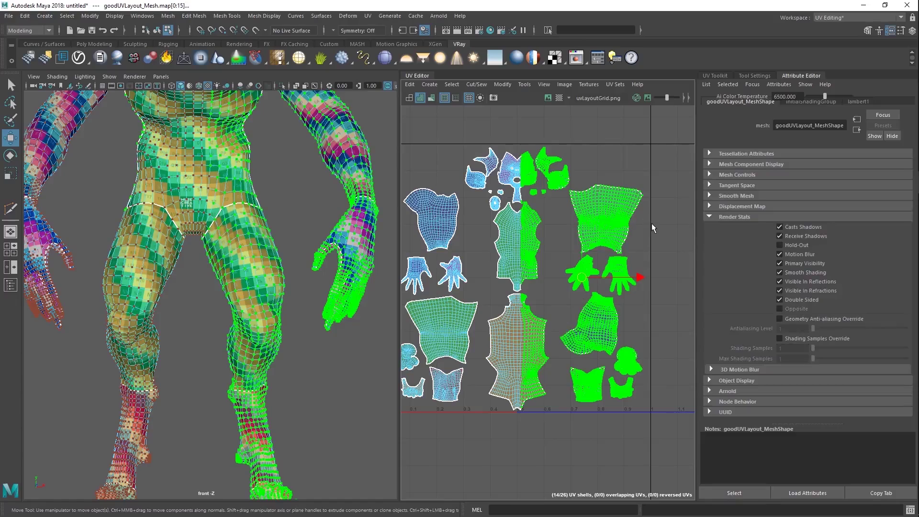
pyautogui.click(644, 234)
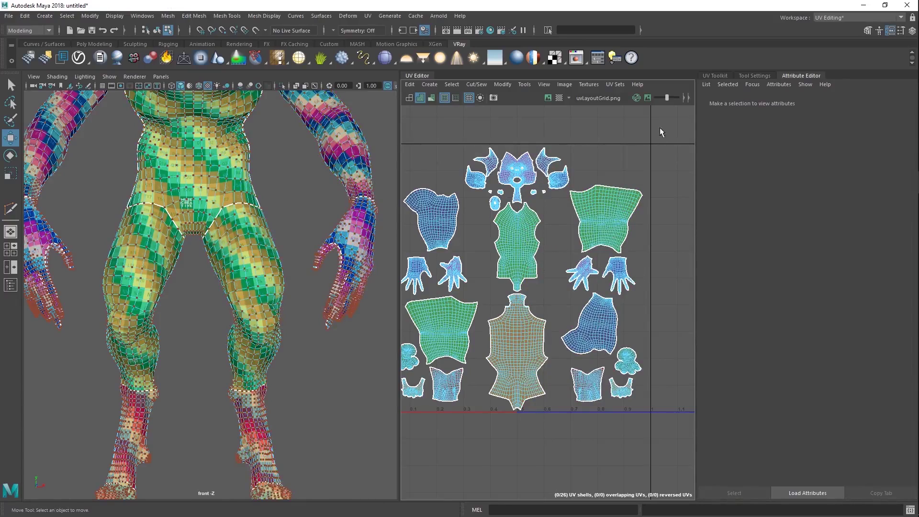
pyautogui.moveTo(659, 127); pyautogui.dragTo(518, 441)
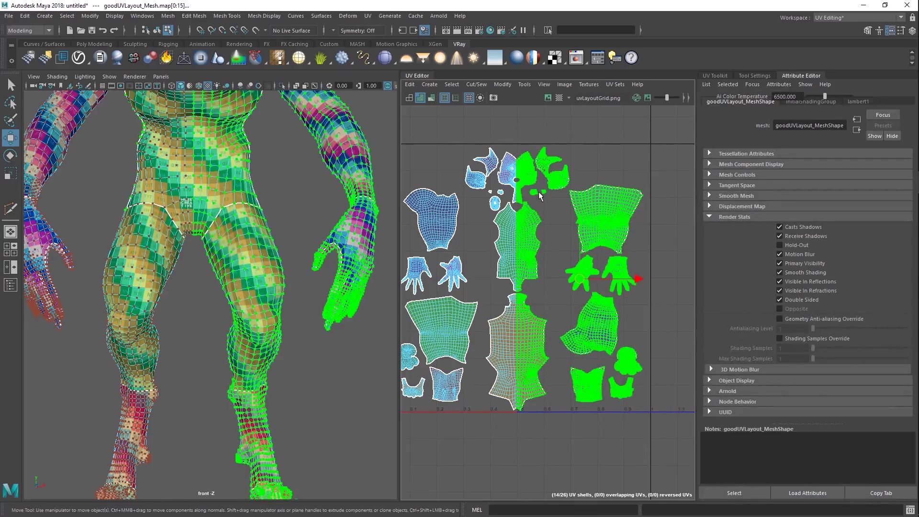
pyautogui.keyDown('alt'); pyautogui.moveTo(517, 249); pyautogui.dragTo(537, 233, button='middle'); pyautogui.keyUp('alt')
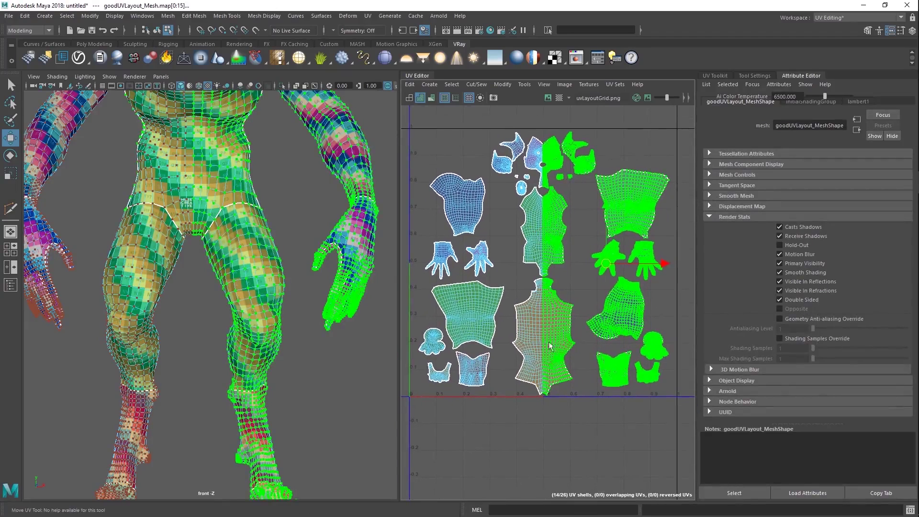
pyautogui.click(557, 420)
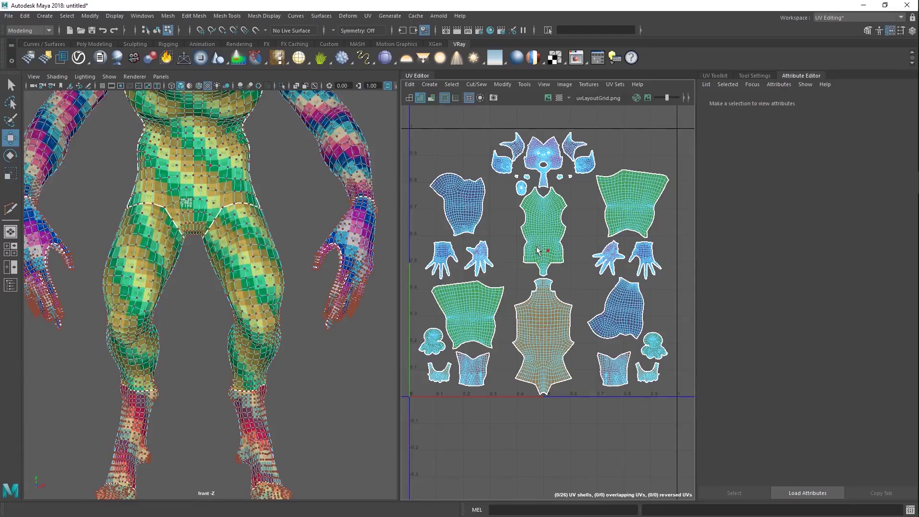
# Move the blue arm shell aside to the tile's upper right corner and place the green leg shell beneath the hand shells
pyautogui.keyDown('alt'); pyautogui.moveTo(612, 197); pyautogui.dragTo(567, 204, button='middle'); pyautogui.keyUp('alt')
pyautogui.keyDown('alt'); pyautogui.moveTo(577, 268); pyautogui.dragTo(585, 258, button='middle'); pyautogui.keyUp('alt')
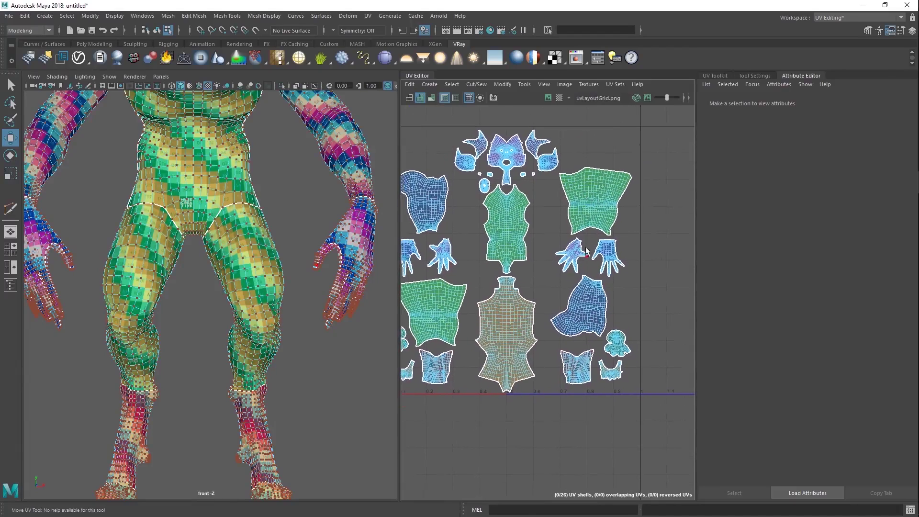
pyautogui.click(593, 291)
pyautogui.click(583, 306)
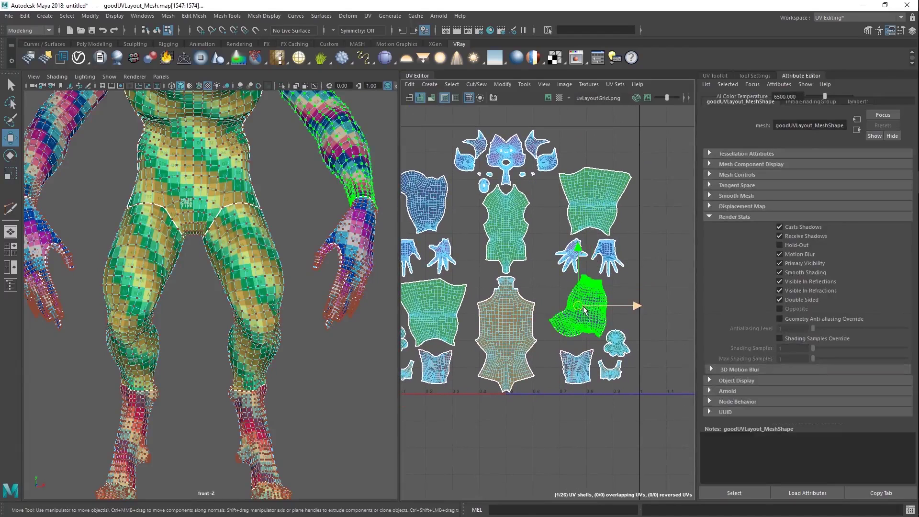
pyautogui.moveTo(579, 305); pyautogui.dragTo(581, 309)
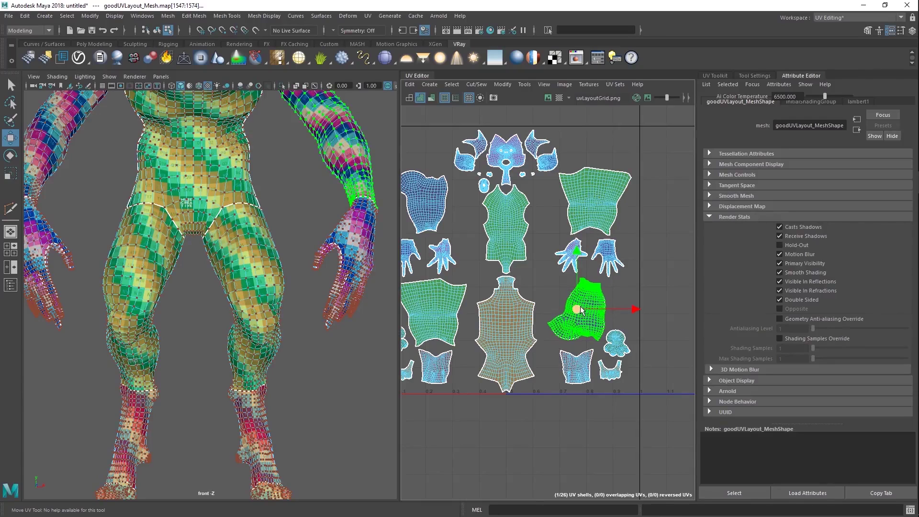
pyautogui.moveTo(580, 306); pyautogui.dragTo(631, 153)
pyautogui.click(590, 203)
pyautogui.moveTo(591, 203); pyautogui.dragTo(580, 318)
# Place the blue arm shell above the hand shells and nudge the green leg shell into position below them
pyautogui.click(625, 168)
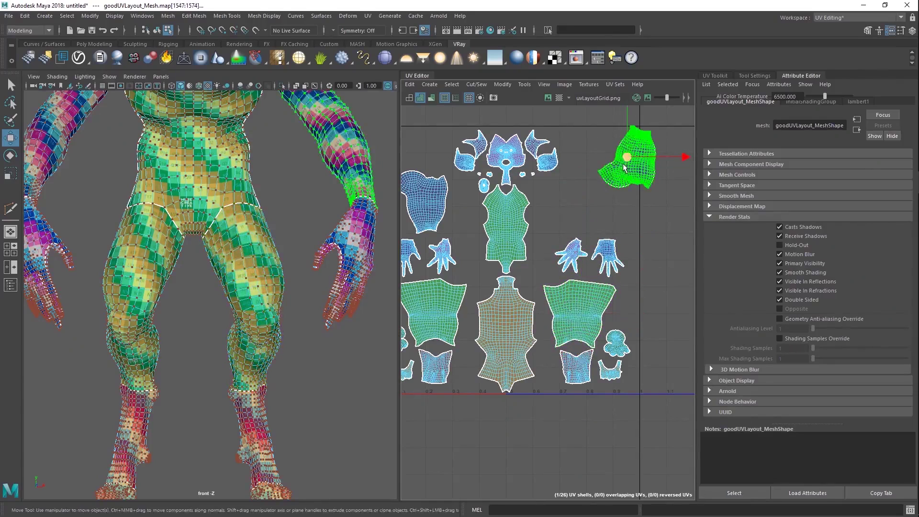
pyautogui.moveTo(625, 167); pyautogui.dragTo(579, 211)
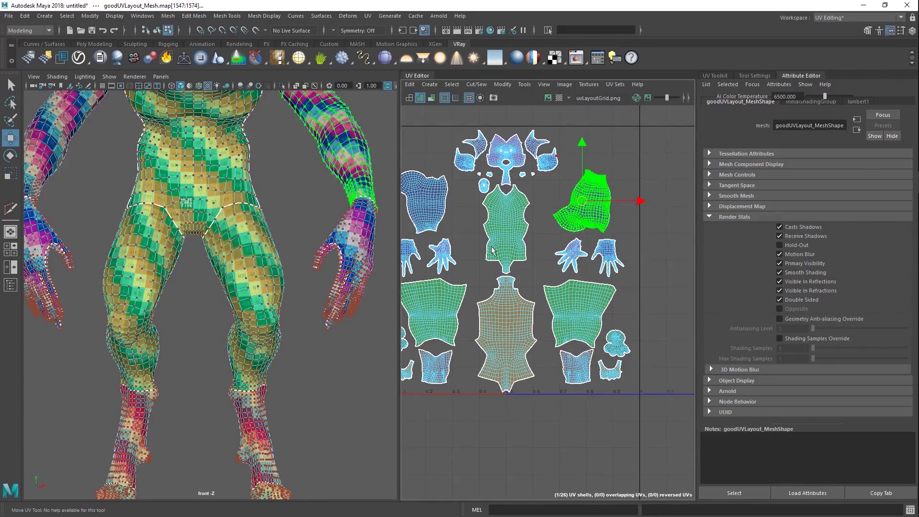
pyautogui.click(581, 301)
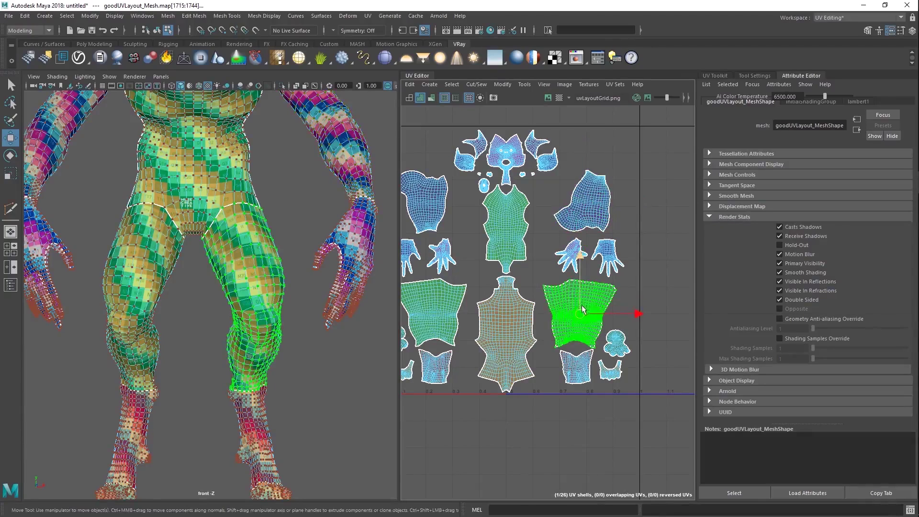
pyautogui.moveTo(583, 313); pyautogui.dragTo(585, 316)
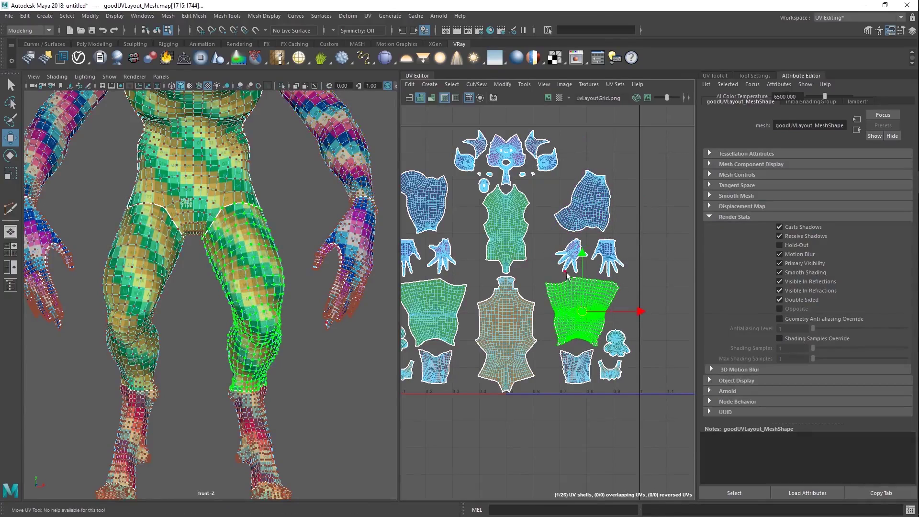
# Rotate the hand shell nearest the torso so its fingers point up and to the right, and view it in the full layout
pyautogui.scroll(5, 574, 248)
pyautogui.click(530, 235)
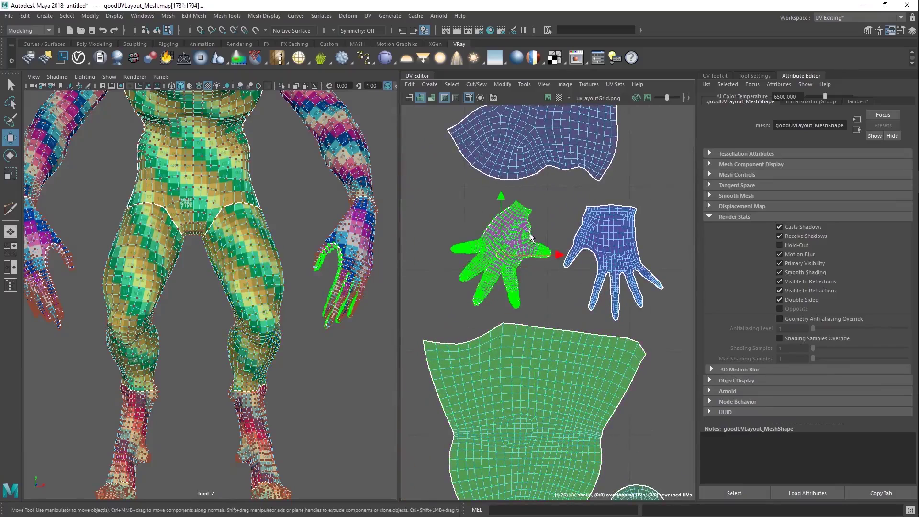
pyautogui.press('e')
pyautogui.moveTo(598, 264); pyautogui.dragTo(452, 232)
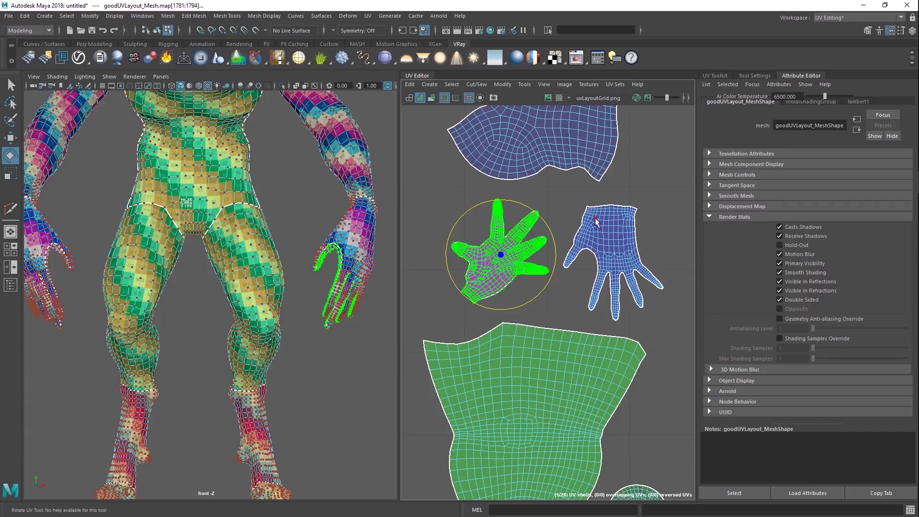
pyautogui.scroll(-6, 631, 276)
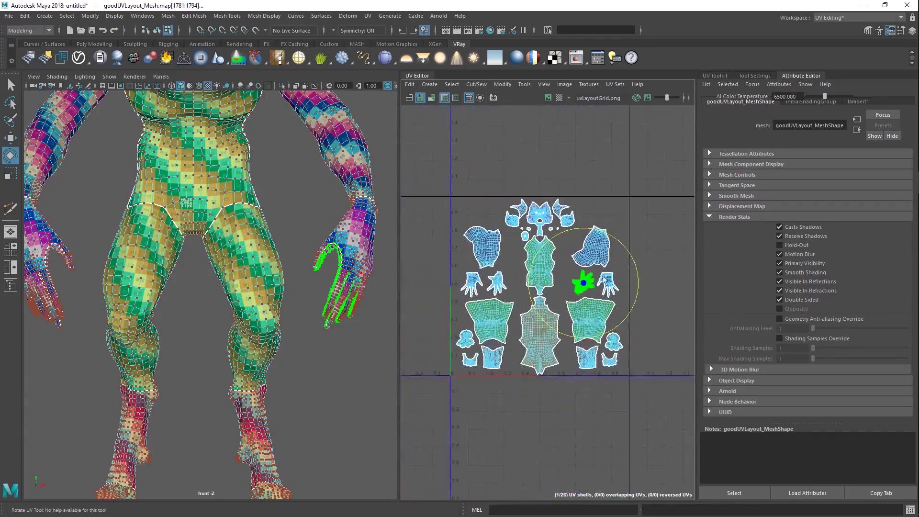
pyautogui.keyDown('alt'); pyautogui.moveTo(569, 222); pyautogui.dragTo(547, 225, button='middle'); pyautogui.keyUp('alt')
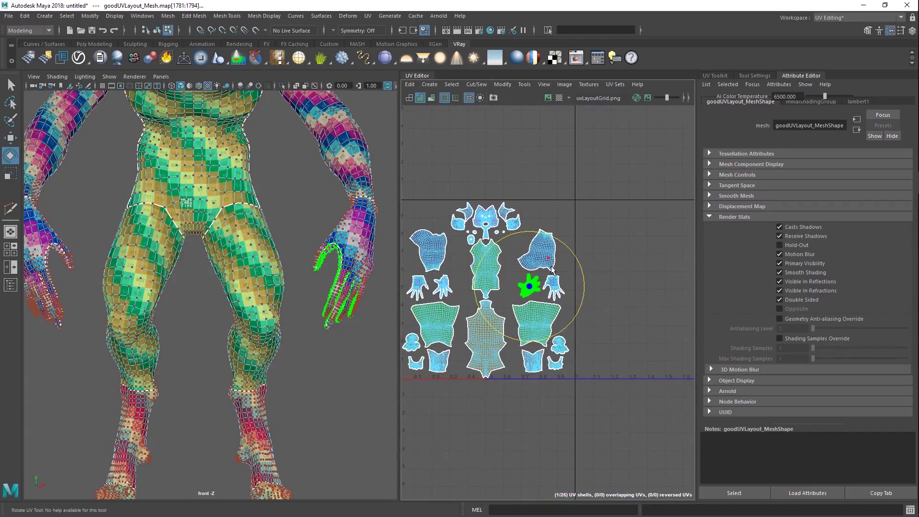
# Select the green leg shell beneath the hands and examine its placement in the full layout
pyautogui.click(542, 320)
pyautogui.doubleClick(542, 320)
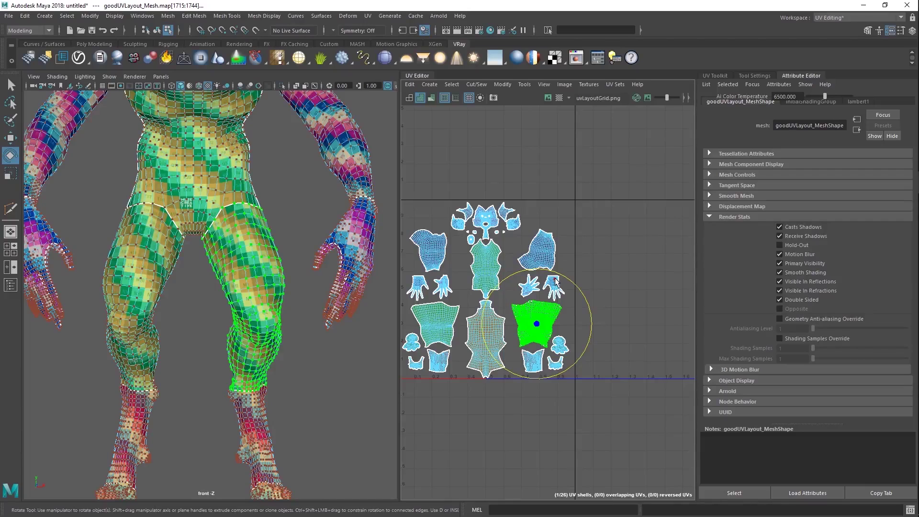
pyautogui.keyDown('alt'); pyautogui.moveTo(585, 265); pyautogui.dragTo(564, 243, button='middle'); pyautogui.keyUp('alt')
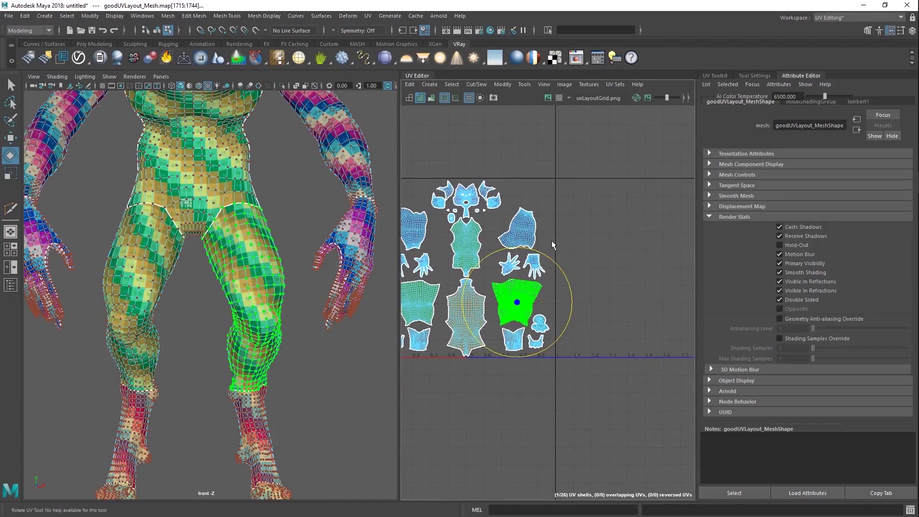
# Add the lower leg shell and the two foot shells beneath the green leg shell to the selection
pyautogui.press('q')
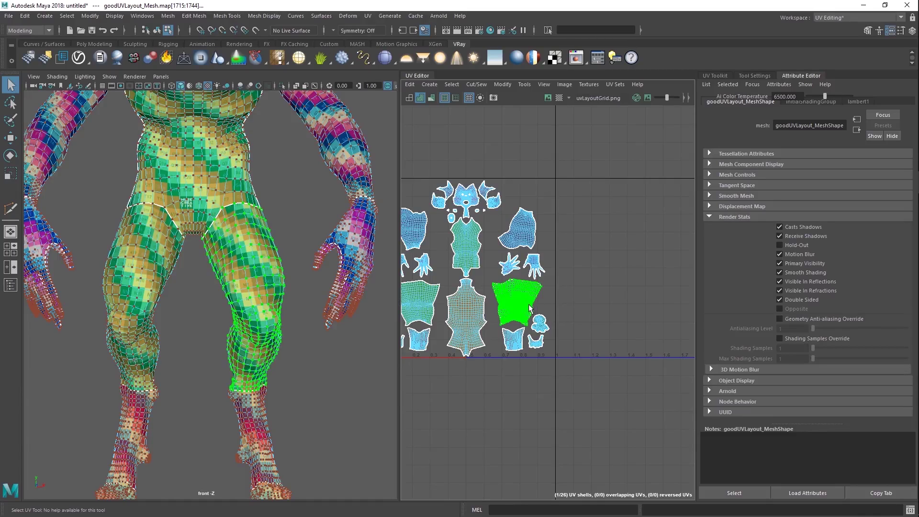
pyautogui.keyDown('shift'); pyautogui.click(539, 327); pyautogui.keyUp('shift')
pyautogui.keyDown('shift'); pyautogui.click(534, 342); pyautogui.keyUp('shift')
pyautogui.keyDown('shift'); pyautogui.click(519, 341); pyautogui.keyUp('shift')
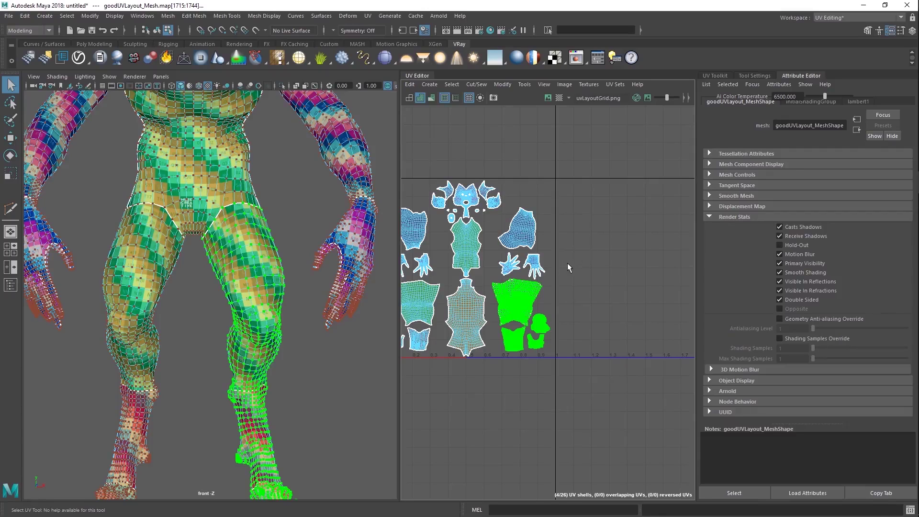
pyautogui.scroll(-5, 305, 279)
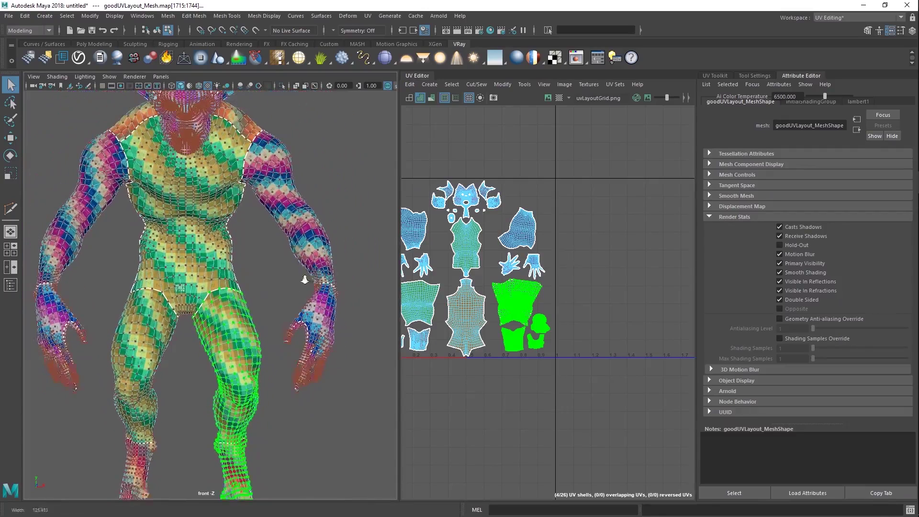
pyautogui.scroll(-1, 304, 279)
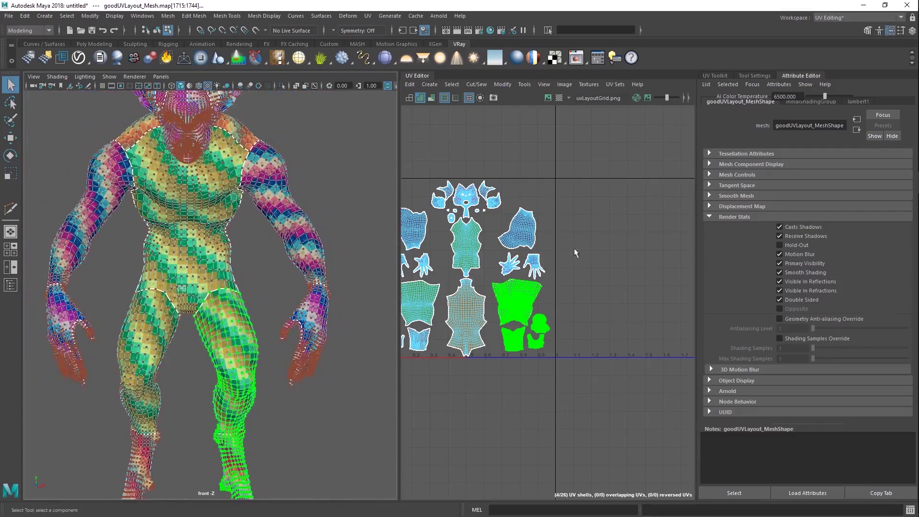
# Scale up the four selected leg and foot shells and move them into the neighbouring UV tile
pyautogui.keyDown('alt'); pyautogui.moveTo(573, 248); pyautogui.dragTo(595, 238, button='middle'); pyautogui.keyUp('alt')
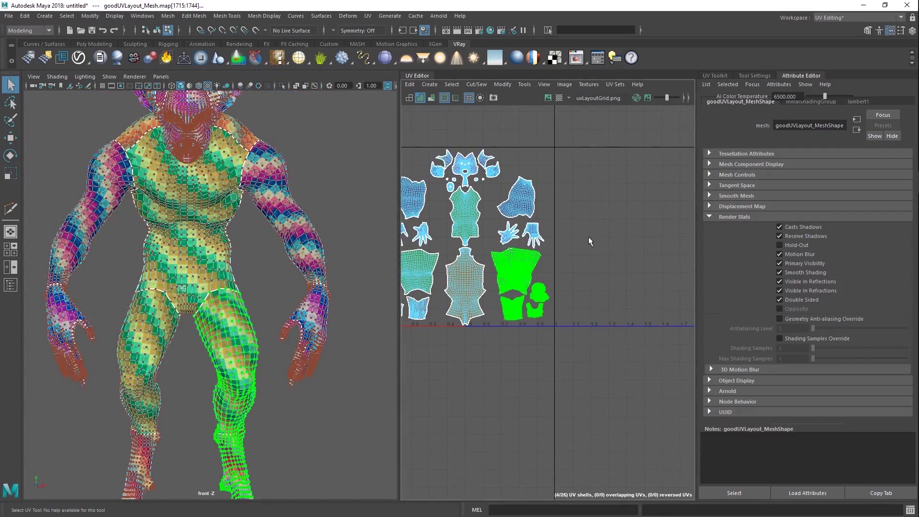
pyautogui.scroll(-3, 568, 254)
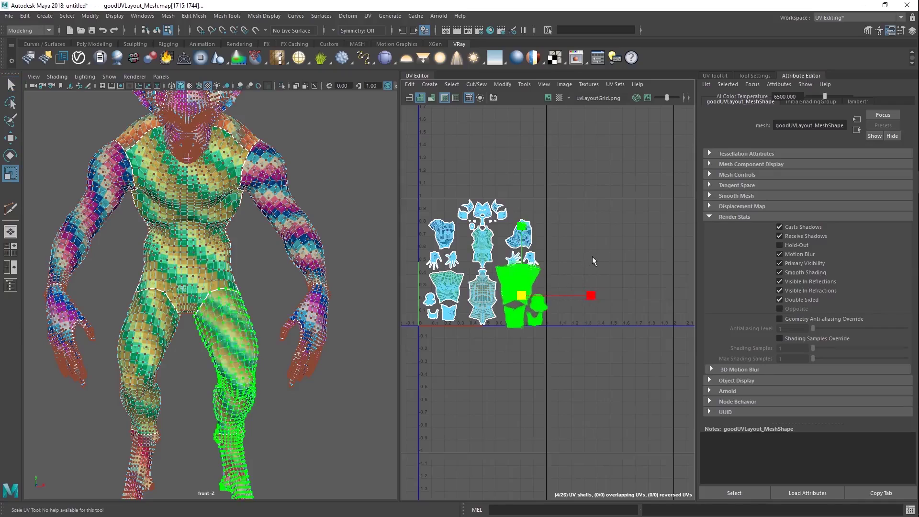
pyautogui.press('w')
pyautogui.moveTo(617, 241); pyautogui.dragTo(678, 217, button='middle')
pyautogui.press('r')
pyautogui.press('w')
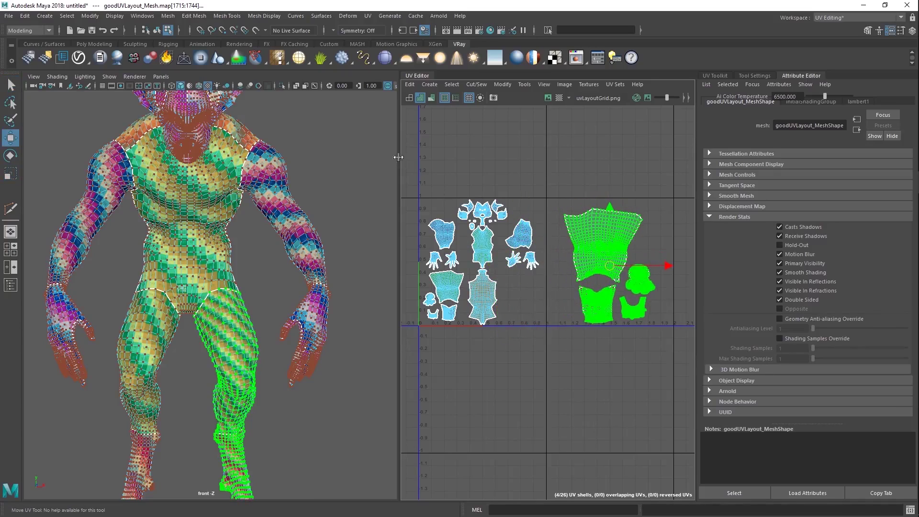
# Widen the UV Editor slightly, compare the enlarged leg's checker pattern with the other leg, and clear the selection
pyautogui.moveTo(400, 157); pyautogui.dragTo(533, 361)
pyautogui.moveTo(675, 351); pyautogui.dragTo(675, 353)
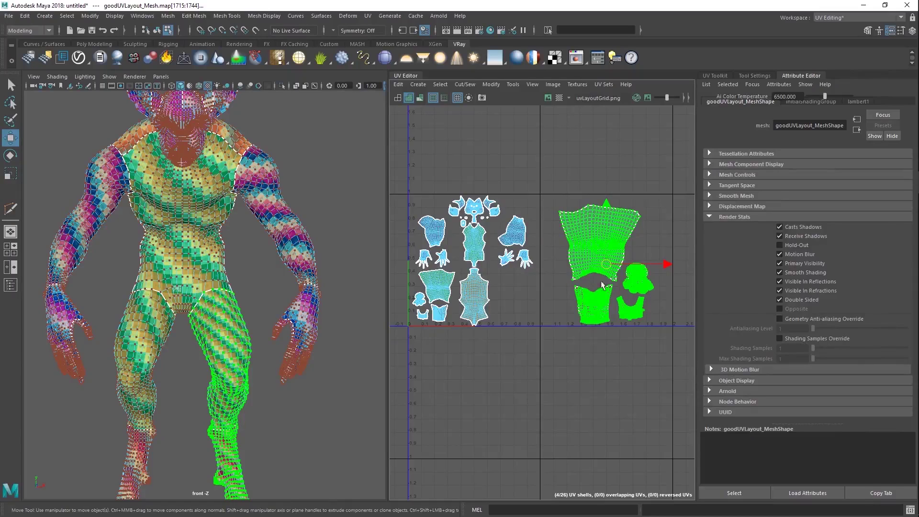
pyautogui.keyDown('alt'); pyautogui.moveTo(602, 285); pyautogui.dragTo(588, 287, button='middle'); pyautogui.keyUp('alt')
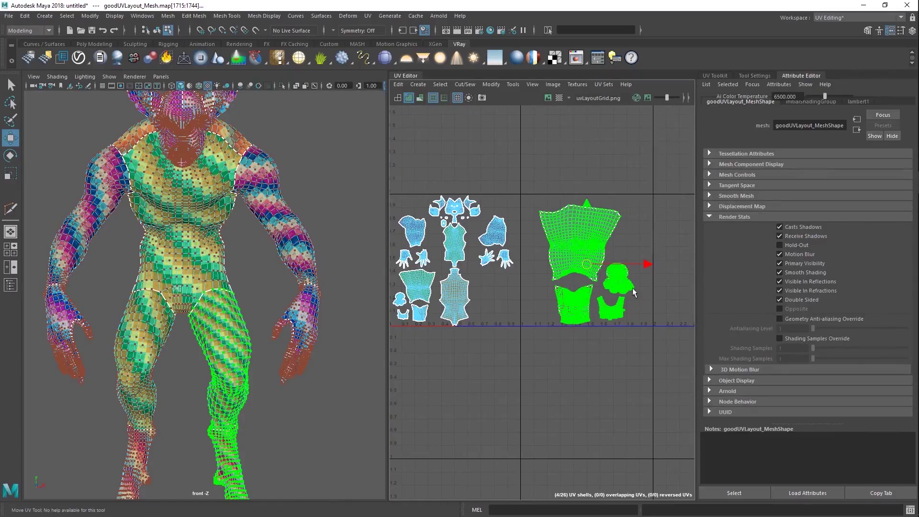
pyautogui.click(661, 344)
pyautogui.moveTo(662, 344); pyautogui.dragTo(529, 171)
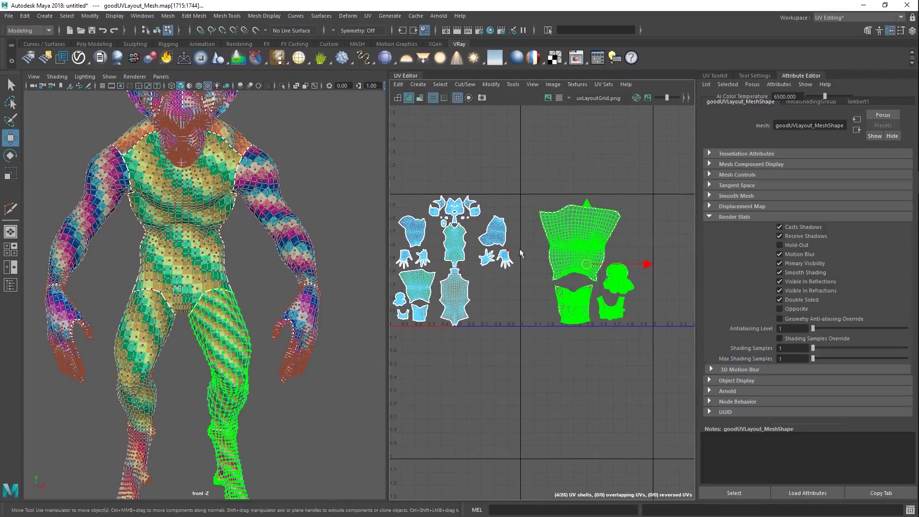
pyautogui.press('f')
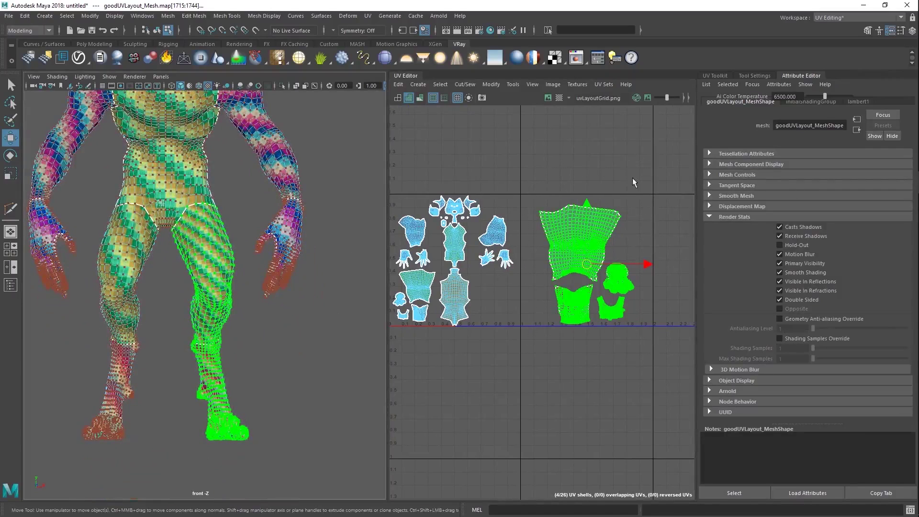
pyautogui.click(641, 234)
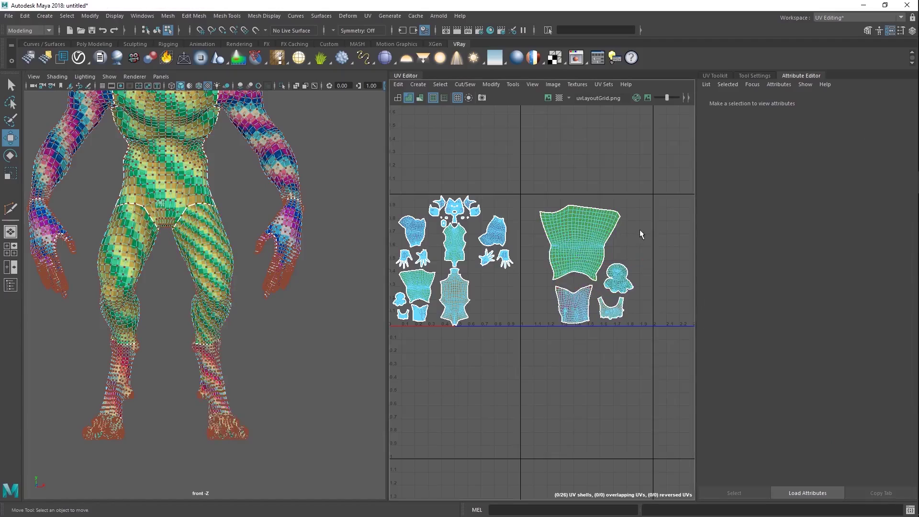
# Move the outermost hand shell into the second tile beside the enlarged leg shell and select all shells in that tile
pyautogui.click(506, 264)
pyautogui.moveTo(506, 261); pyautogui.dragTo(535, 254)
pyautogui.moveTo(663, 165); pyautogui.dragTo(519, 367)
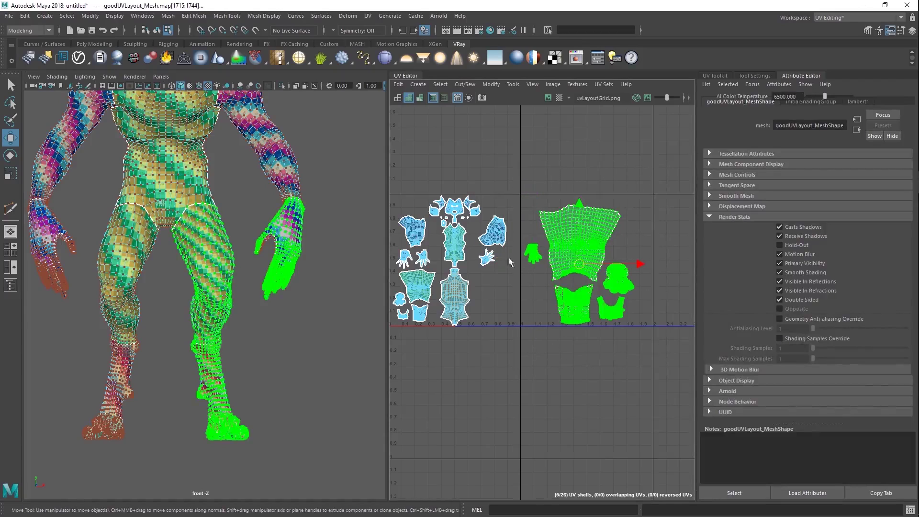
# Move the small pointed shell beside the head into the second tile, beneath the hand shell, and clear the selection
pyautogui.click(438, 203)
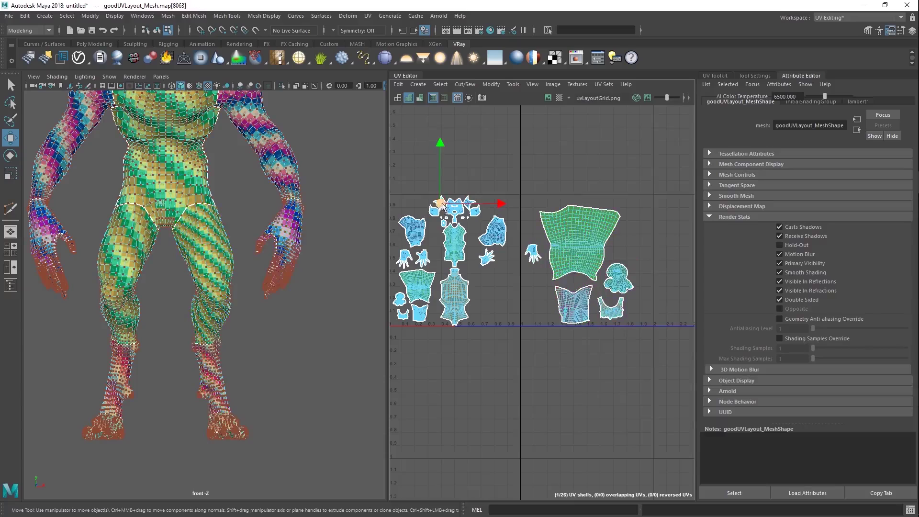
pyautogui.moveTo(437, 202); pyautogui.dragTo(527, 307)
pyautogui.press('q')
pyautogui.doubleClick(440, 202)
pyautogui.press('w')
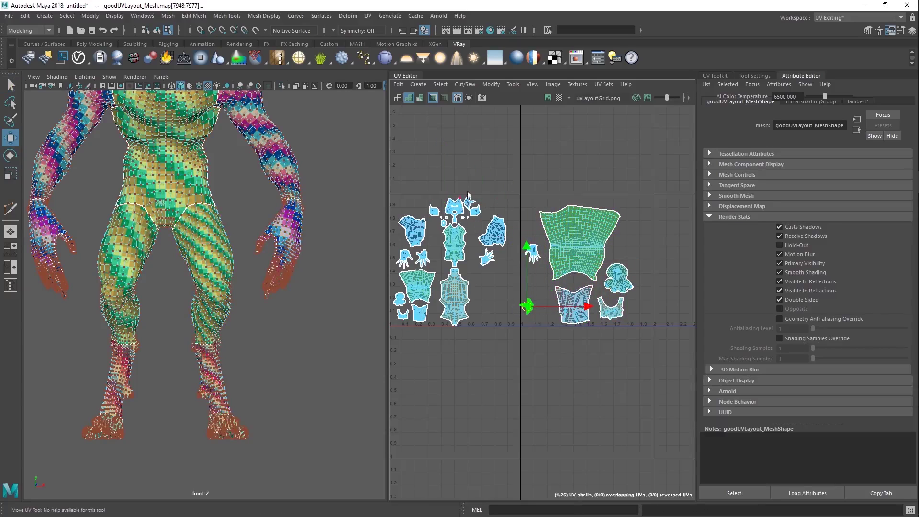
pyautogui.click(443, 224)
pyautogui.click(482, 300)
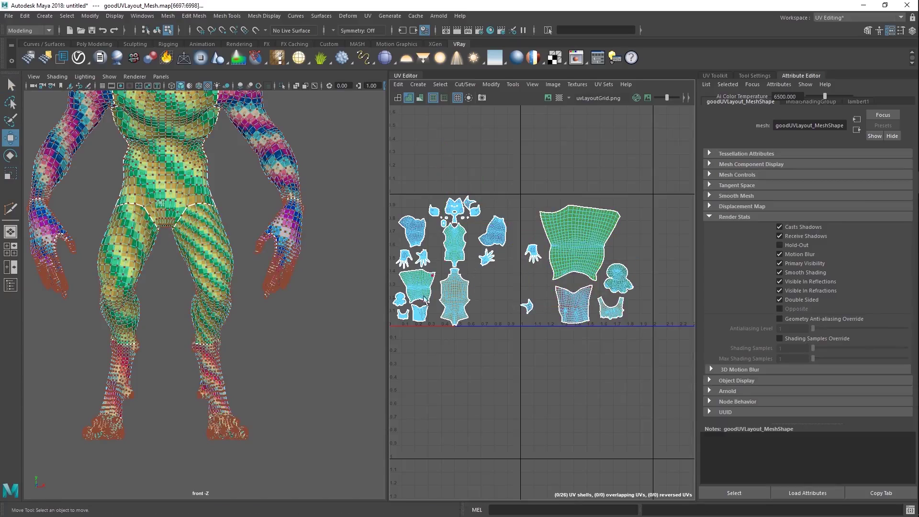
# Move the small foot shell from the first tile's lower corner into the second tile and select all shells there
pyautogui.click(406, 316)
pyautogui.moveTo(406, 317); pyautogui.dragTo(540, 283)
pyautogui.moveTo(669, 162); pyautogui.dragTo(517, 367)
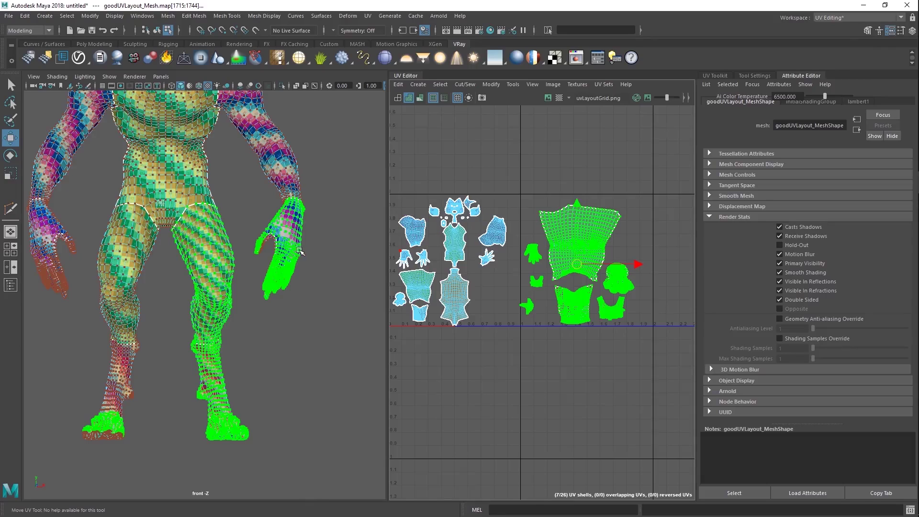
# Isolate the second tile's shells on the model, examine the isolated body parts, and restore the full model display
pyautogui.scroll(6, 258, 287)
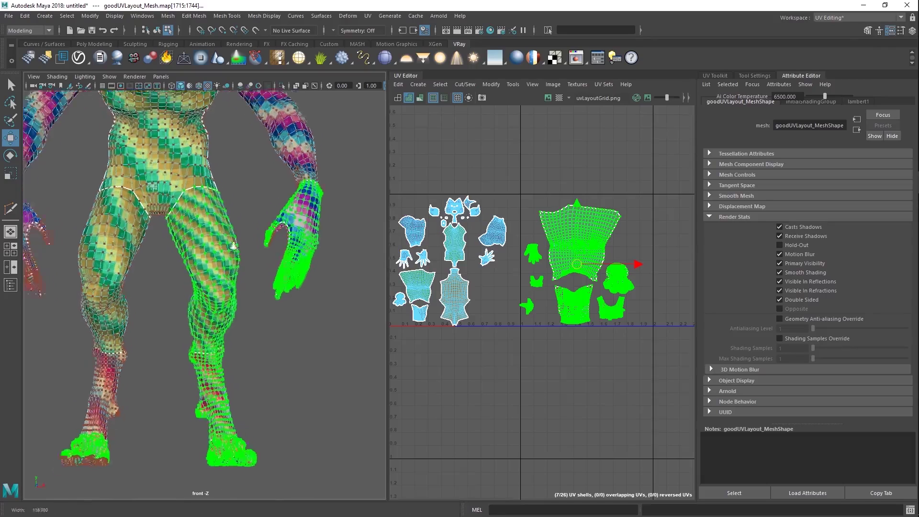
pyautogui.scroll(8, 258, 287)
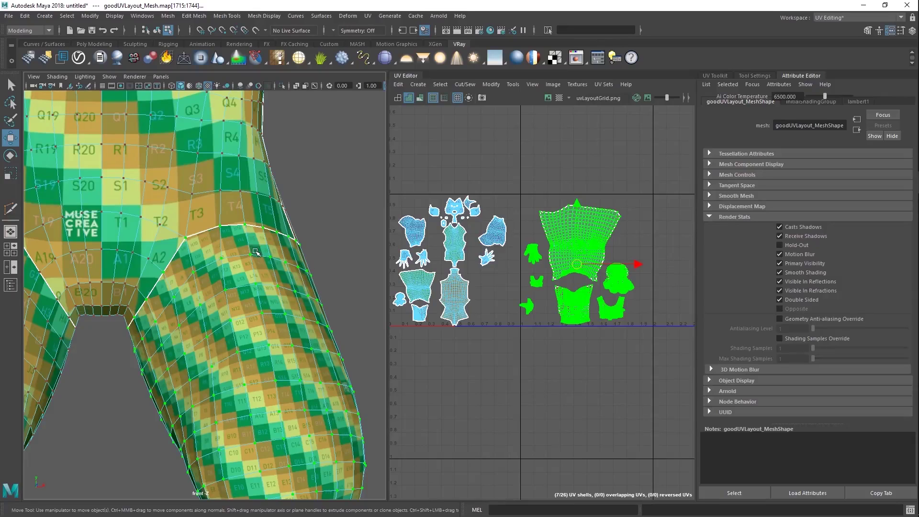
pyautogui.hotkey('ctrl', '1')
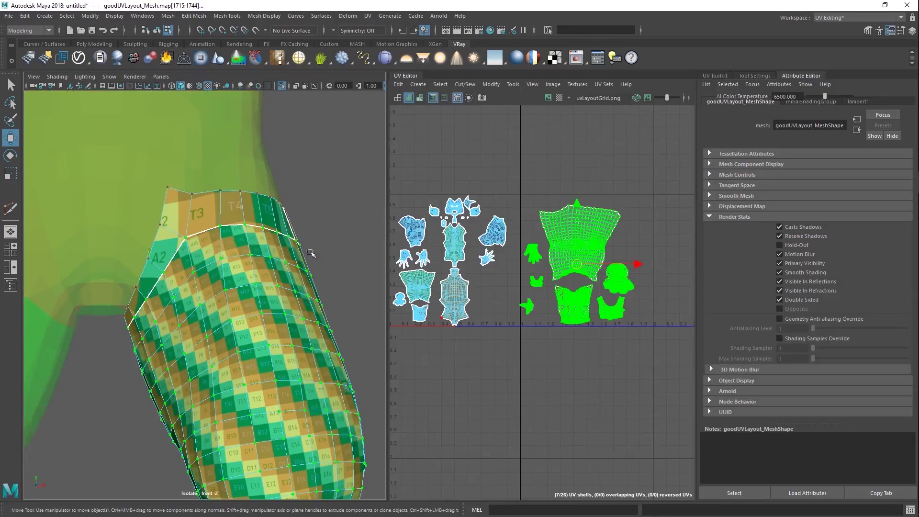
pyautogui.scroll(-5, 306, 258)
pyautogui.keyDown('alt'); pyautogui.moveTo(271, 373); pyautogui.dragTo(245, 230, button='middle'); pyautogui.keyUp('alt')
pyautogui.scroll(-8, 244, 230)
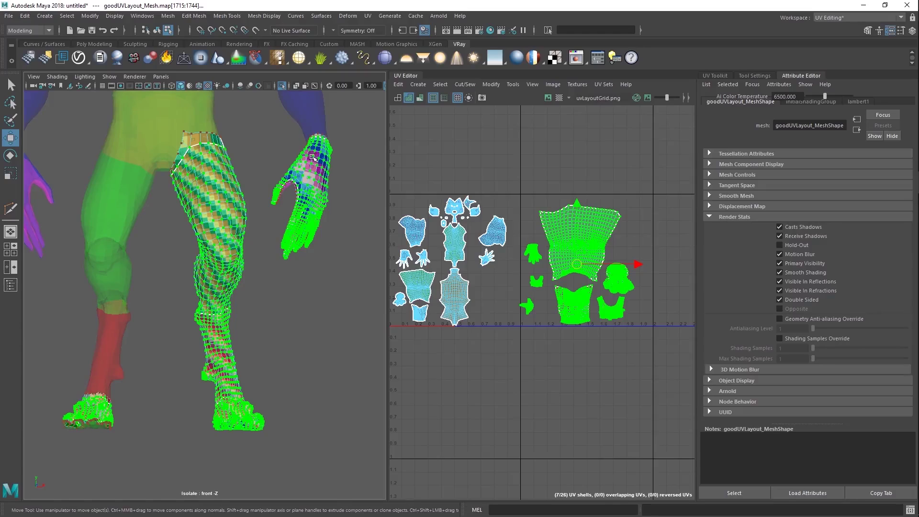
pyautogui.hotkey('ctrl', '1')
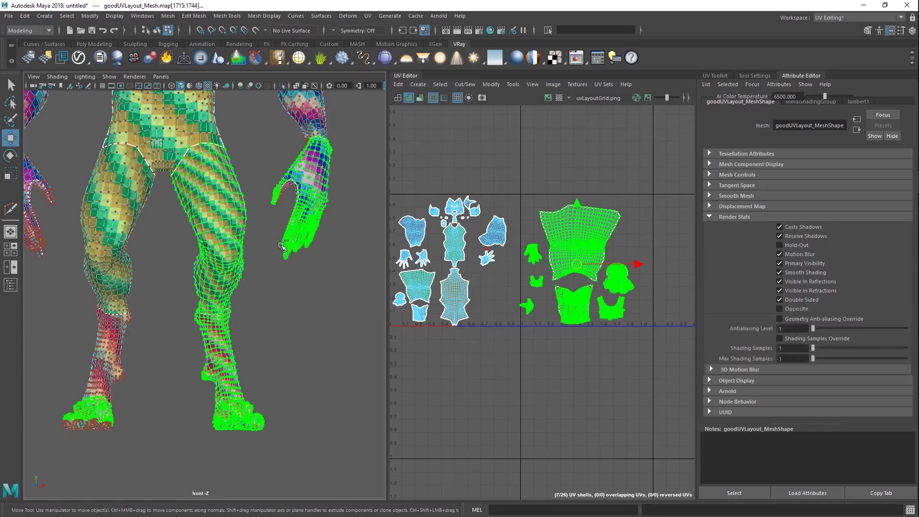
# Isolate only the enlarged upper and lower leg shells on the model to examine them, and show the full model again
pyautogui.click(666, 355)
pyautogui.click(594, 254)
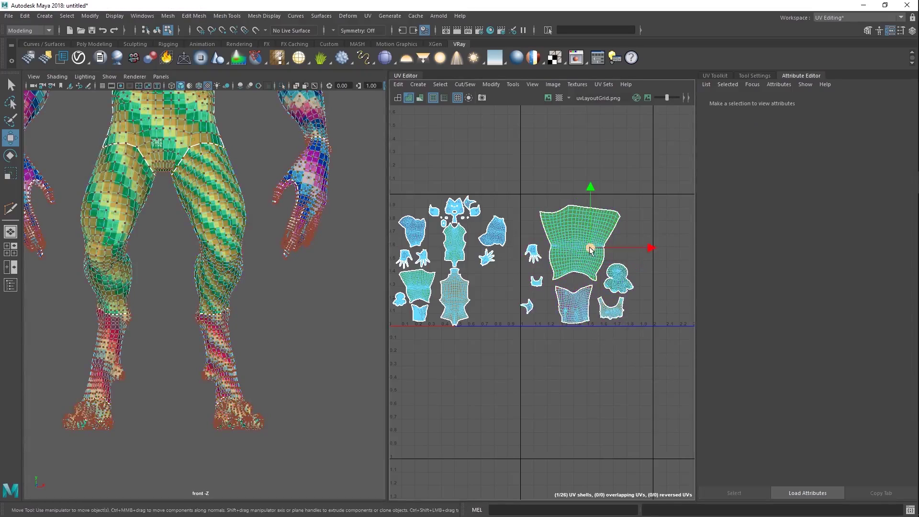
pyautogui.keyDown('shift'); pyautogui.click(572, 311); pyautogui.keyUp('shift')
pyautogui.hotkey('ctrl', '1')
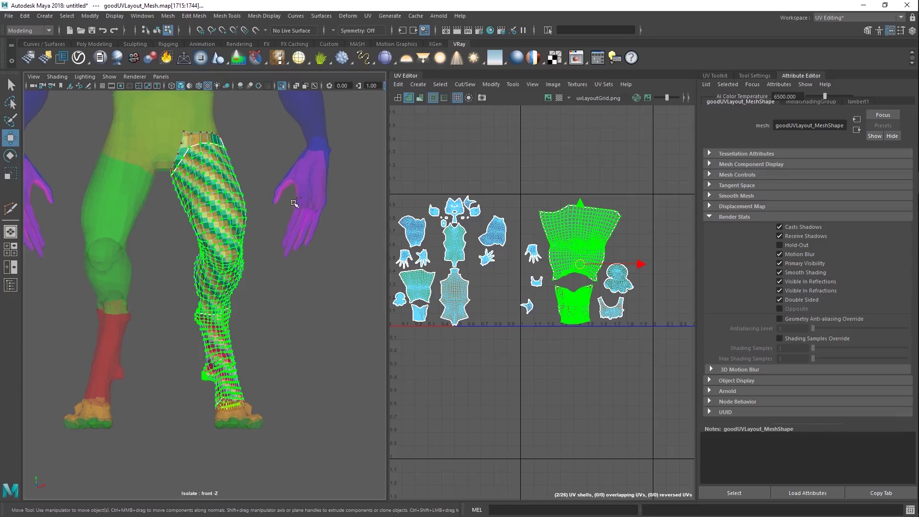
pyautogui.hotkey('ctrl', '1')
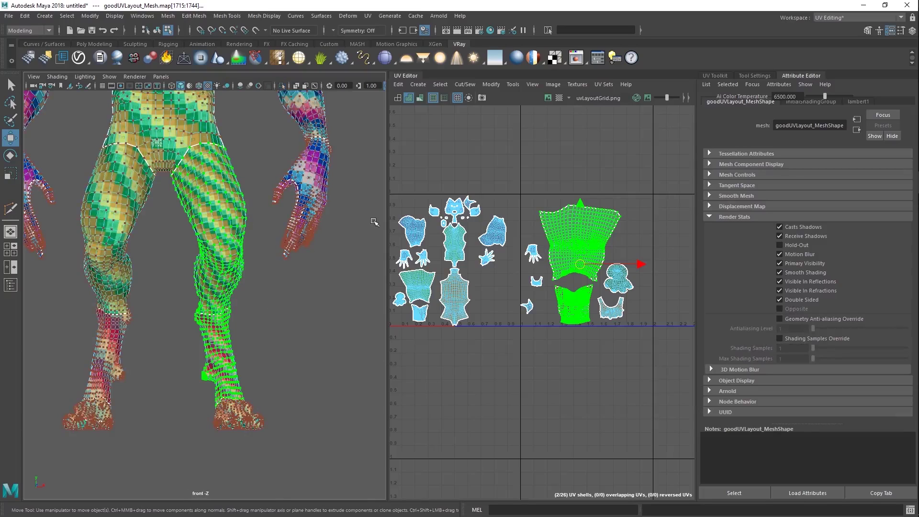
# Switch to Mari and examine the tiled wood texture on the creature alongside its full UV layout
pyautogui.hotkey('alt', 'Tab')
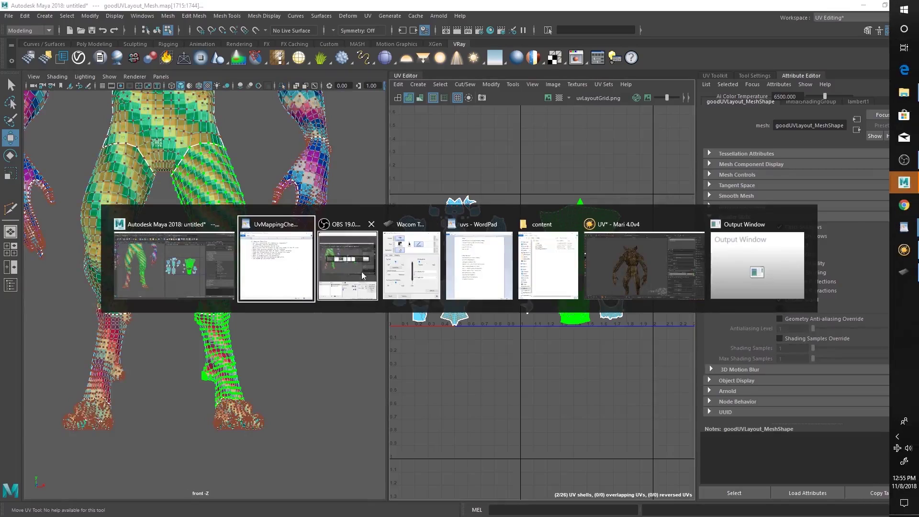
pyautogui.click(614, 266)
pyautogui.keyDown('alt'); pyautogui.moveTo(454, 178); pyautogui.dragTo(420, 184); pyautogui.keyUp('alt')
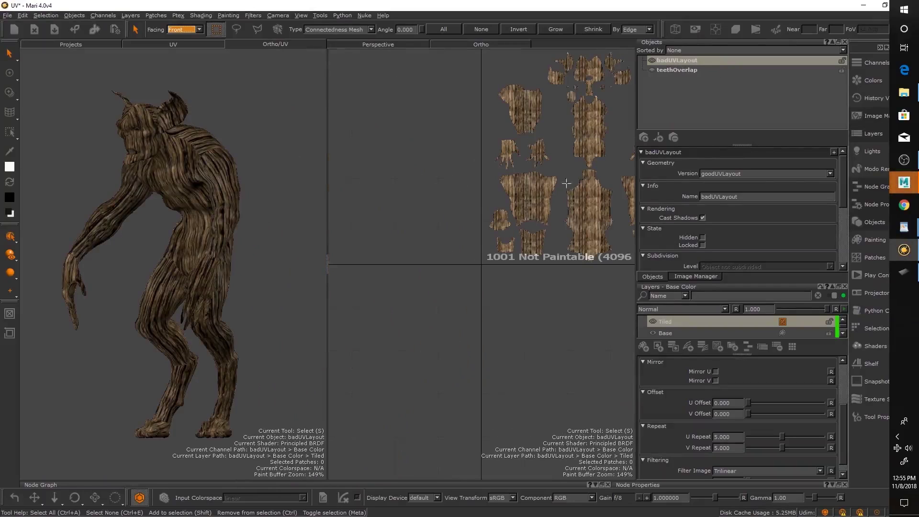
pyautogui.keyDown('alt'); pyautogui.moveTo(566, 183); pyautogui.dragTo(462, 217, button='middle'); pyautogui.keyUp('alt')
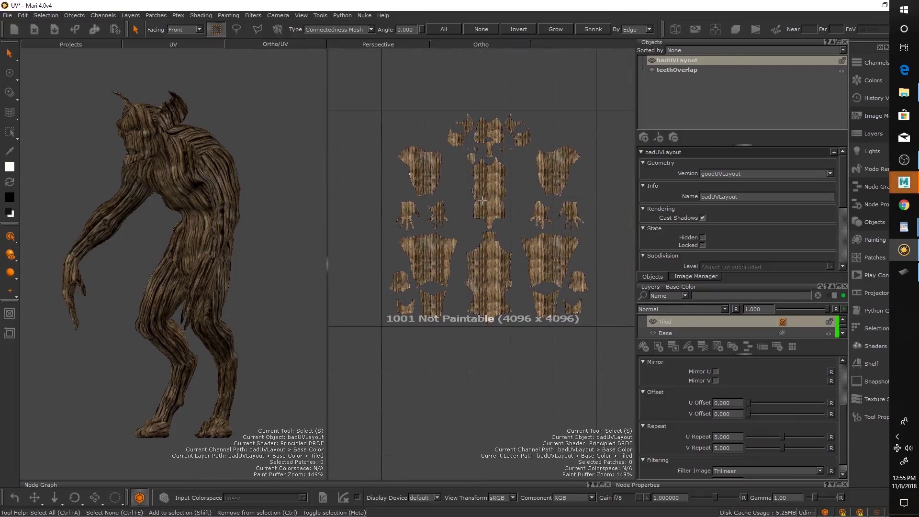
pyautogui.keyDown('alt'); pyautogui.moveTo(322, 243); pyautogui.dragTo(241, 231); pyautogui.keyUp('alt')
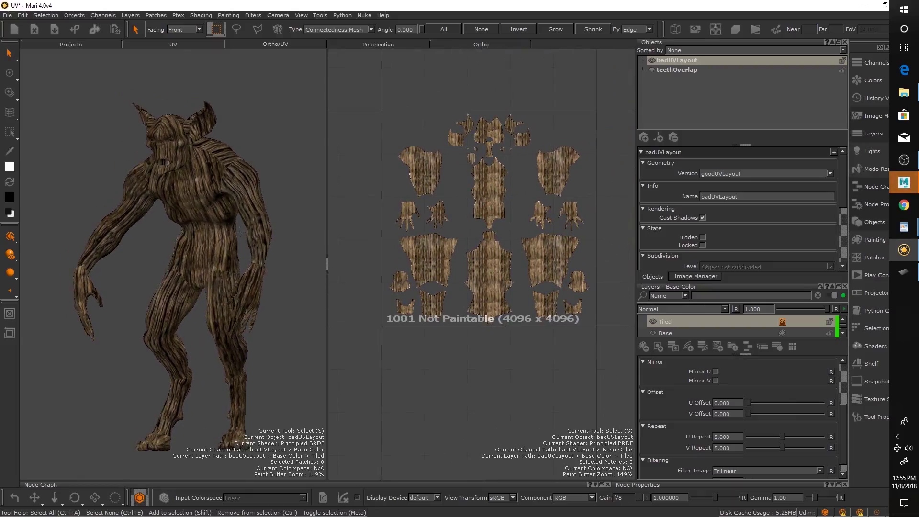
# Switch the object's geometry version to badUVLayout.obj and hide the Tiled layer
pyautogui.click(722, 174)
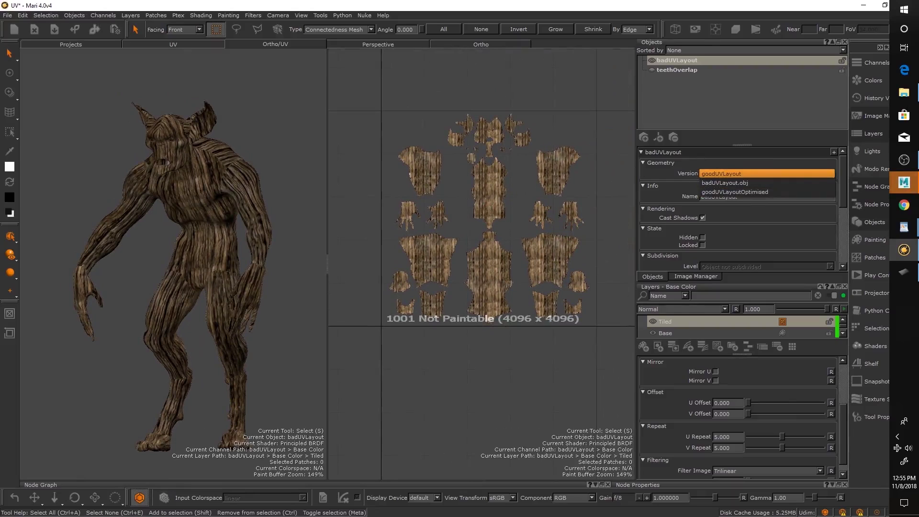
pyautogui.click(725, 183)
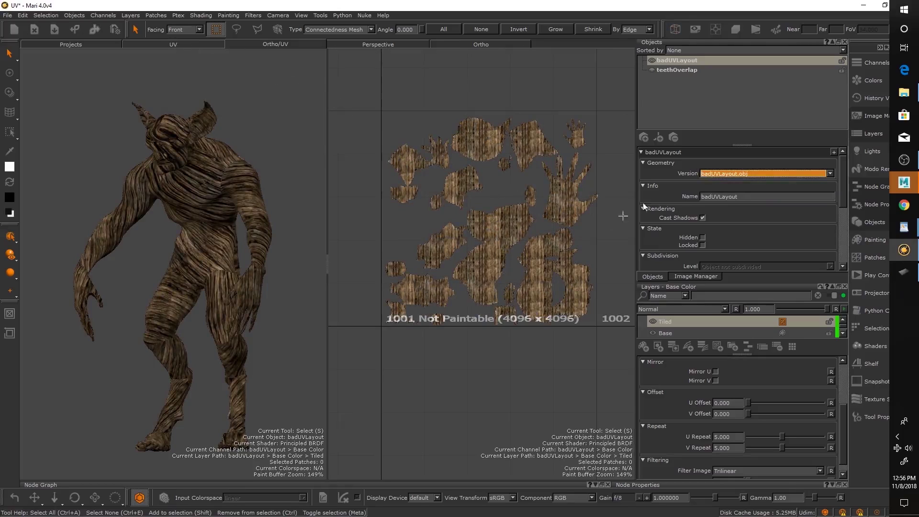
pyautogui.click(653, 323)
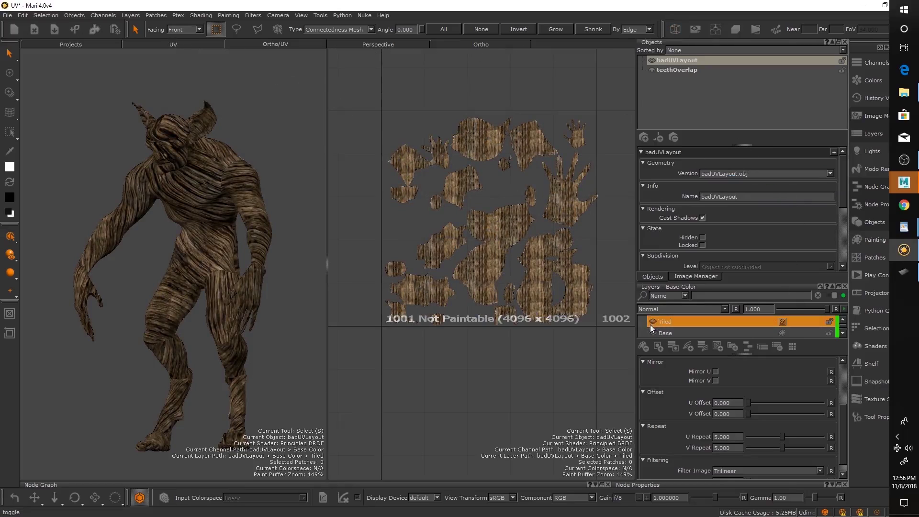
# Add a new paint layer above the Tiled layer in the Base Color channel
pyautogui.keyDown('alt'); pyautogui.moveTo(507, 234); pyautogui.dragTo(549, 229, button='right'); pyautogui.keyUp('alt')
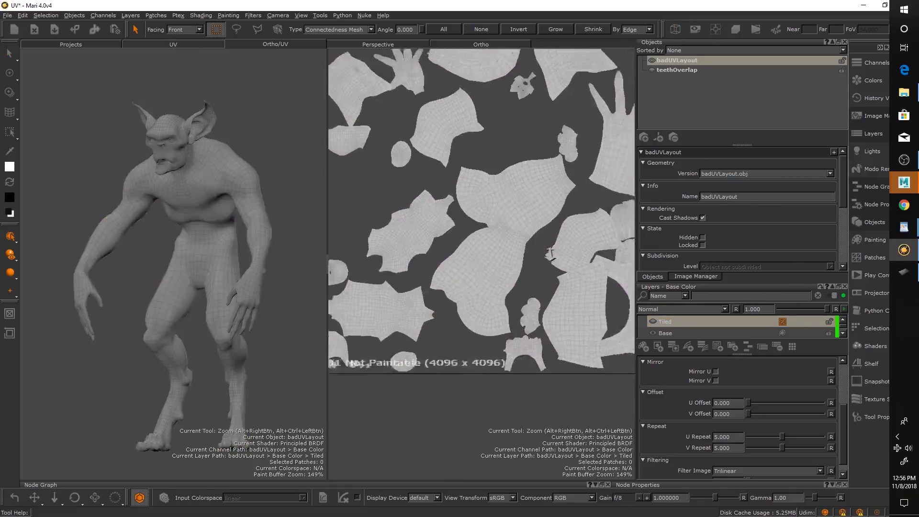
pyautogui.keyDown('alt'); pyautogui.moveTo(549, 229); pyautogui.dragTo(518, 259, button='middle'); pyautogui.keyUp('alt')
pyautogui.scroll(-5, 518, 259)
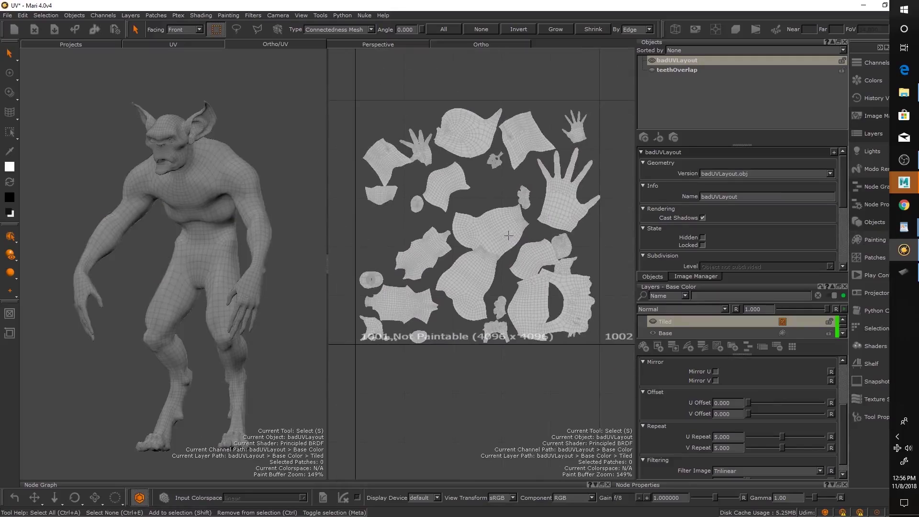
pyautogui.click(644, 347)
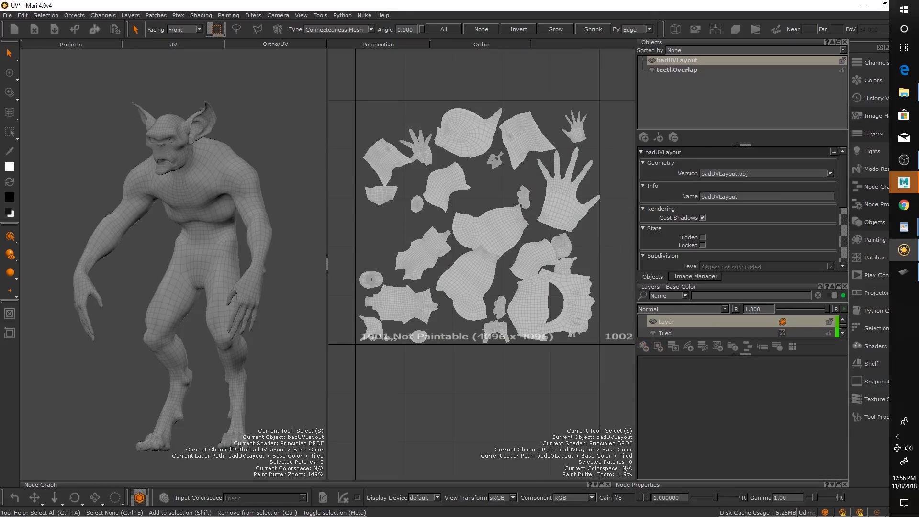
# Paint a white stroke of radius 8 down the middle of the small face shell in the UV layout and bake it
pyautogui.press('p')
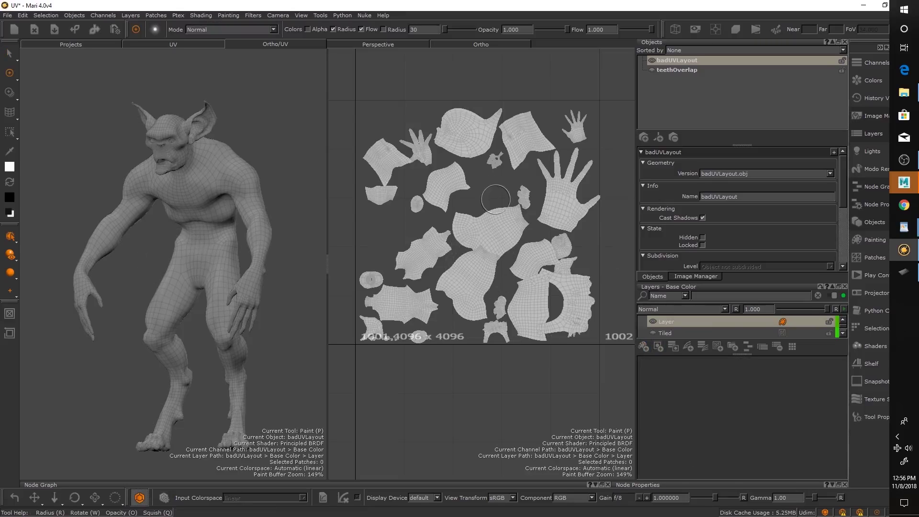
pyautogui.scroll(10, 497, 146)
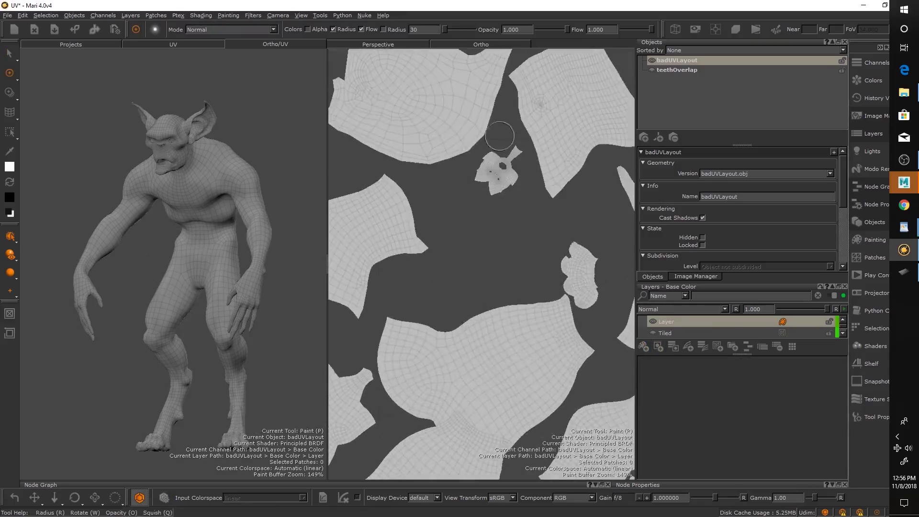
pyautogui.keyDown('alt'); pyautogui.moveTo(538, 267); pyautogui.dragTo(572, 312, button='middle'); pyautogui.keyUp('alt')
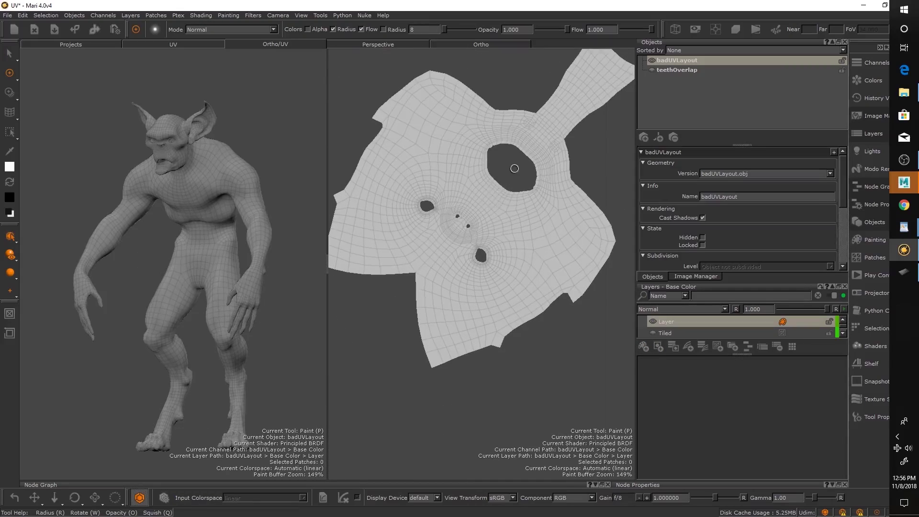
pyautogui.moveTo(515, 169)
pyautogui.mouseDown()
pyautogui.moveTo(410, 279)
pyautogui.moveTo(514, 166)
pyautogui.mouseUp()
pyautogui.press('b')
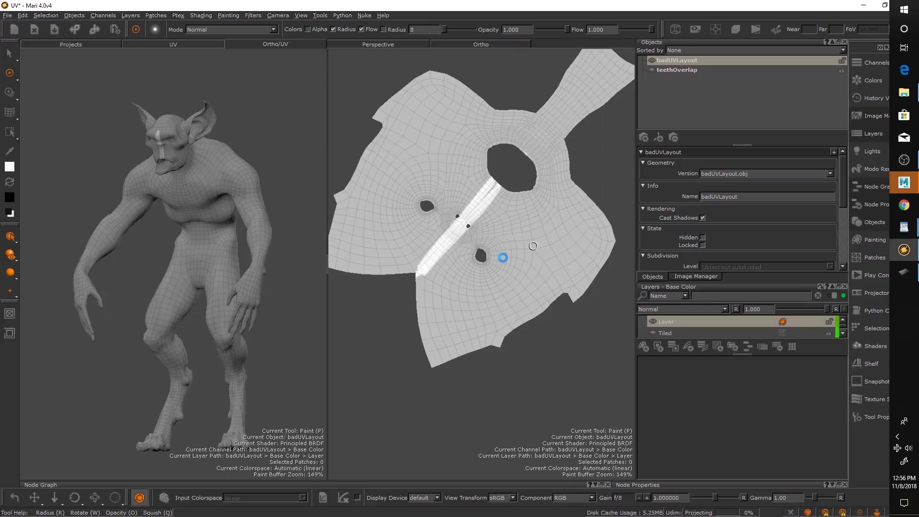
# Try painting white strokes lengthwise across the jagged torso shell near the lower-left corner of tile 1001 and undo them
pyautogui.scroll(-5, 507, 258)
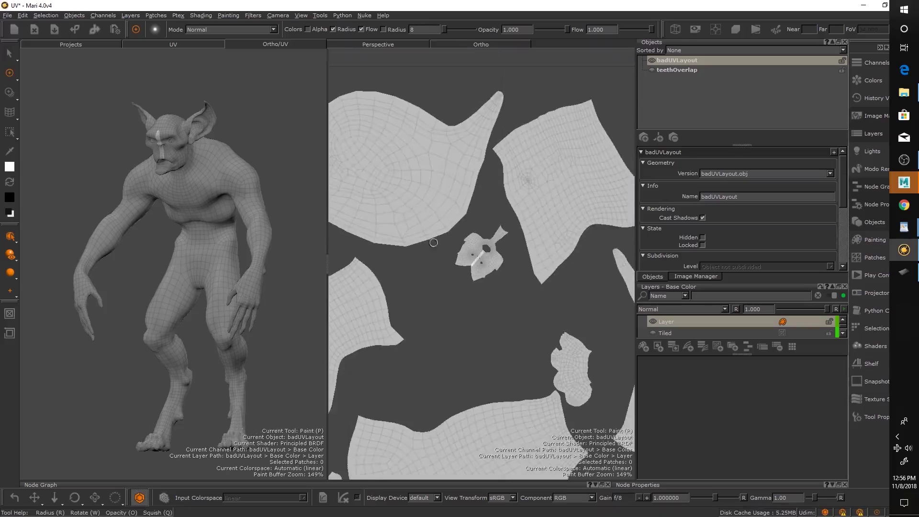
pyautogui.scroll(-5, 433, 243)
pyautogui.scroll(2, 521, 222)
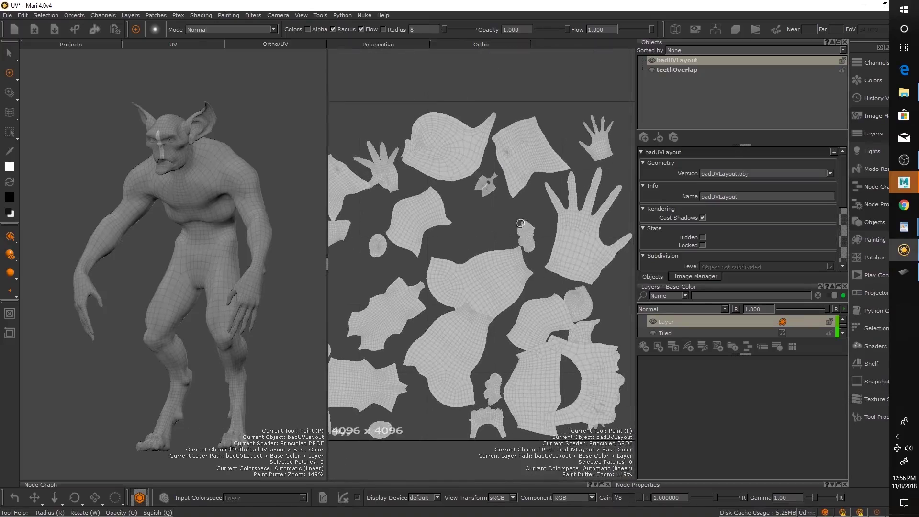
pyautogui.moveTo(528, 258); pyautogui.dragTo(454, 307)
pyautogui.scroll(2, 489, 329)
pyautogui.moveTo(495, 328)
pyautogui.mouseDown()
pyautogui.moveTo(386, 315)
pyautogui.moveTo(476, 335)
pyautogui.mouseUp()
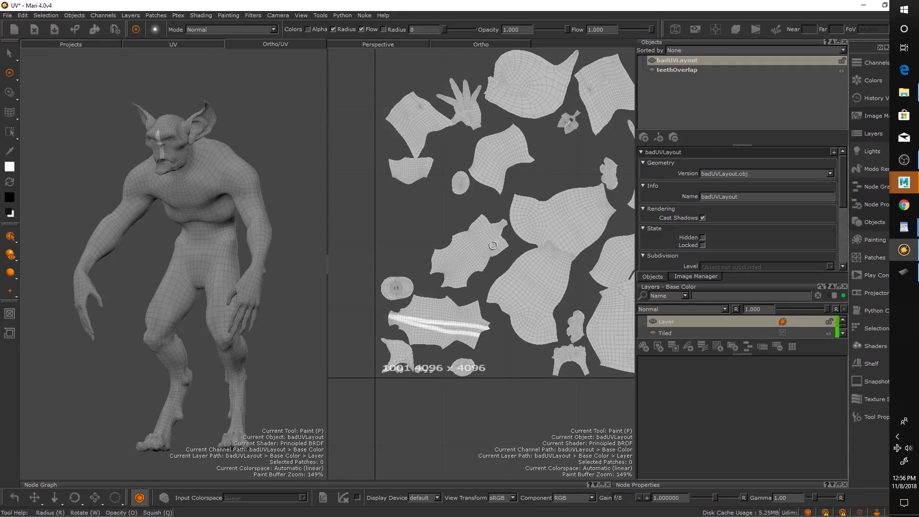
pyautogui.hotkey('ctrl', 'z')
# Try painting white strokes diagonally and vertically over the jagged chest-and-belly shell above it, undoing each attempt
pyautogui.moveTo(529, 185); pyautogui.dragTo(519, 193, button='middle')
pyautogui.moveTo(483, 238); pyautogui.dragTo(459, 263)
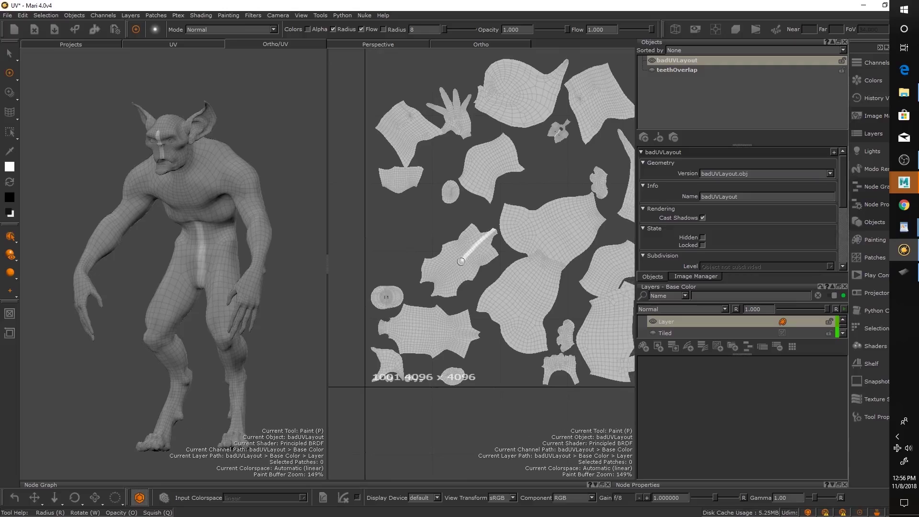
pyautogui.hotkey('ctrl', 'z')
pyautogui.moveTo(498, 229)
pyautogui.mouseDown()
pyautogui.moveTo(436, 283)
pyautogui.moveTo(481, 248)
pyautogui.moveTo(459, 254)
pyautogui.moveTo(446, 235)
pyautogui.moveTo(471, 232)
pyautogui.moveTo(463, 235)
pyautogui.mouseUp()
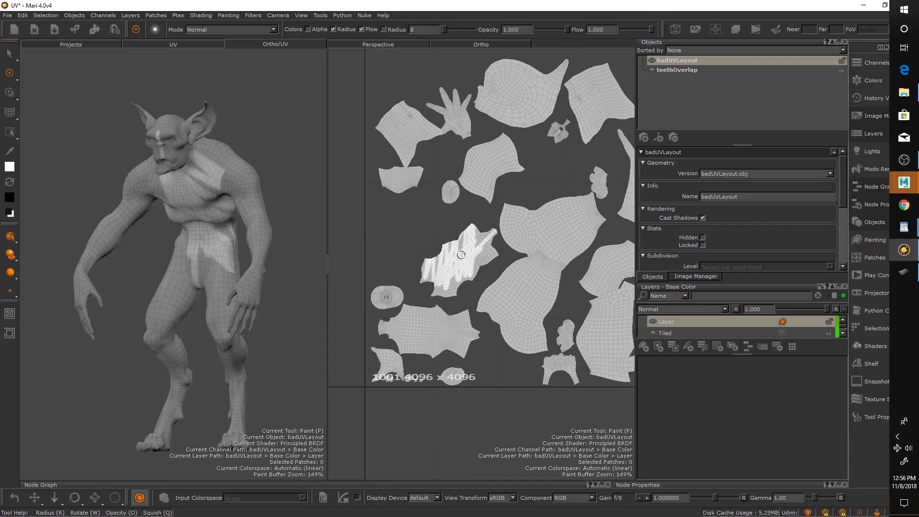
pyautogui.hotkey('ctrl', 'z')
# Paint a small white patch on the narrow part of the large two-lobed arm shell in the UV layout
pyautogui.keyDown('alt'); pyautogui.moveTo(505, 255); pyautogui.dragTo(485, 251, button='middle'); pyautogui.keyUp('alt')
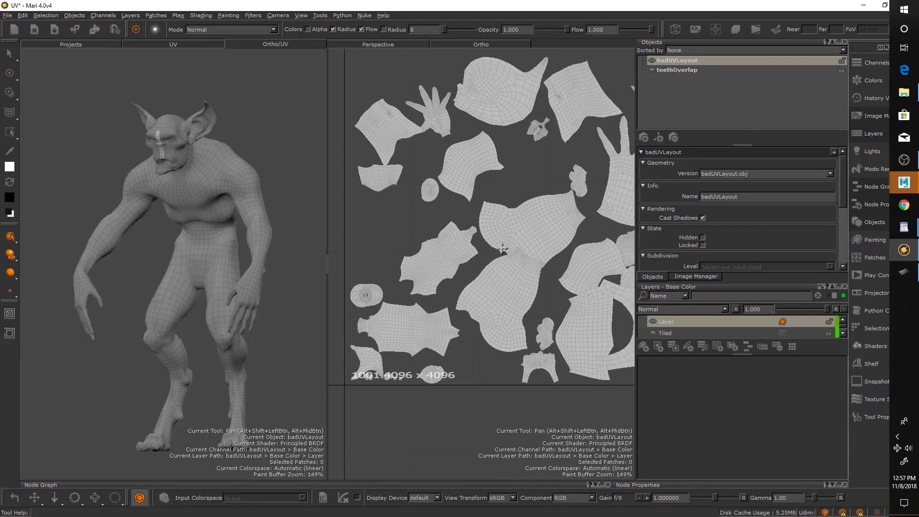
pyautogui.scroll(-3, 472, 259)
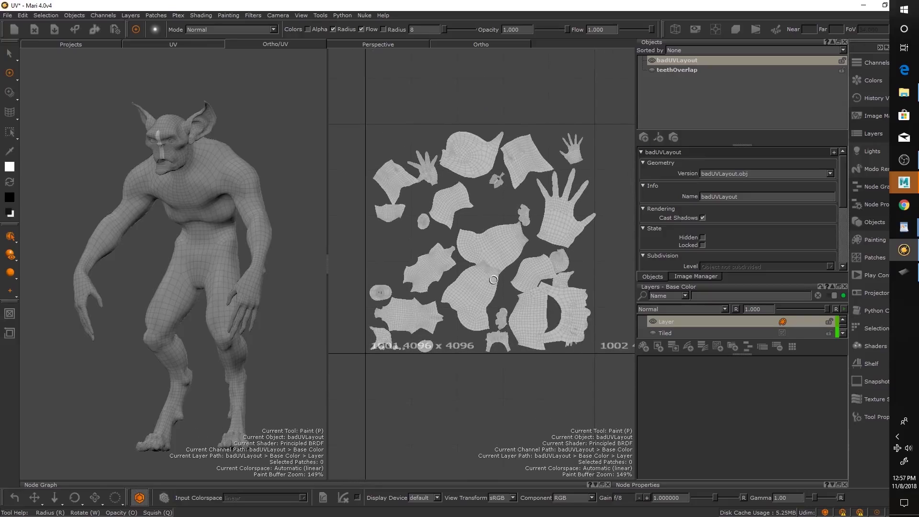
pyautogui.scroll(5, 493, 280)
pyautogui.scroll(-2, 526, 277)
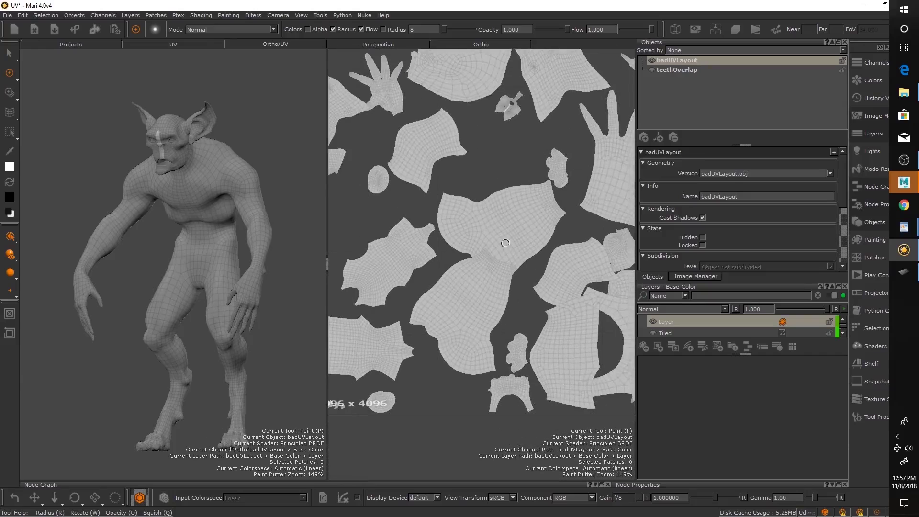
pyautogui.moveTo(505, 243)
pyautogui.mouseDown()
pyautogui.moveTo(501, 264)
pyautogui.moveTo(491, 261)
pyautogui.moveTo(505, 267)
pyautogui.moveTo(493, 249)
pyautogui.moveTo(493, 282)
pyautogui.moveTo(514, 258)
pyautogui.moveTo(493, 267)
pyautogui.moveTo(503, 263)
pyautogui.moveTo(504, 277)
pyautogui.mouseUp()
pyautogui.hotkey('ctrl', 'z')
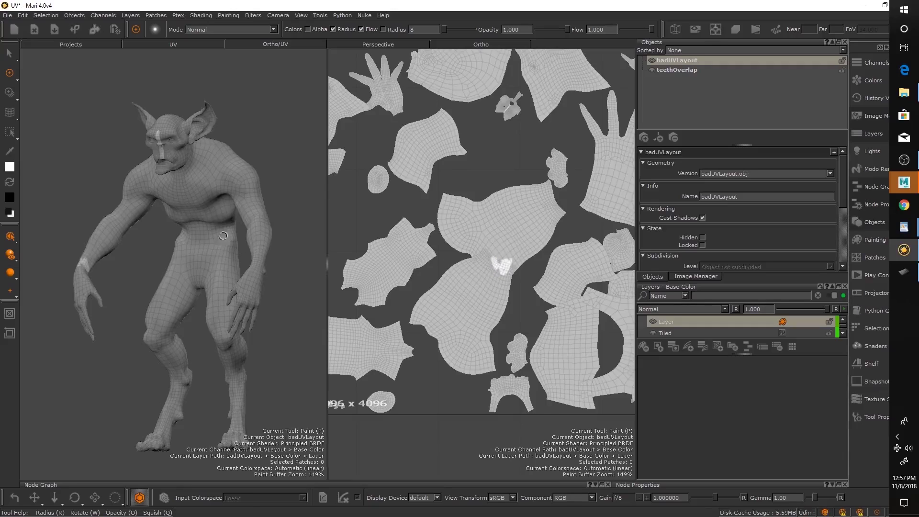
# Check the patch on the model from behind and in front, and add another white stroke beside it on the arm shell
pyautogui.keyDown('alt'); pyautogui.moveTo(322, 229); pyautogui.dragTo(255, 269); pyautogui.keyUp('alt')
pyautogui.keyDown('alt'); pyautogui.moveTo(255, 269); pyautogui.dragTo(111, 245, button='right'); pyautogui.keyUp('alt')
pyautogui.scroll(-5, 160, 261)
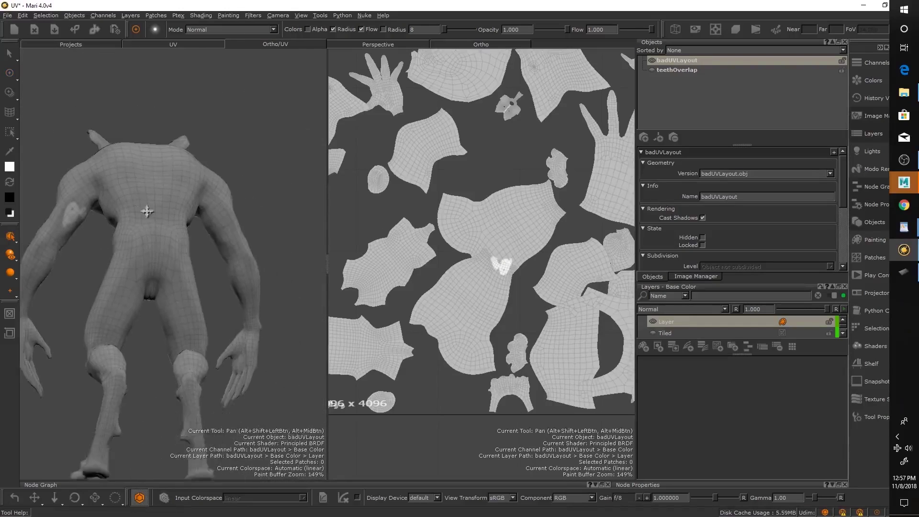
pyautogui.keyDown('alt'); pyautogui.moveTo(145, 209); pyautogui.dragTo(184, 298); pyautogui.keyUp('alt')
pyautogui.scroll(5, 531, 267)
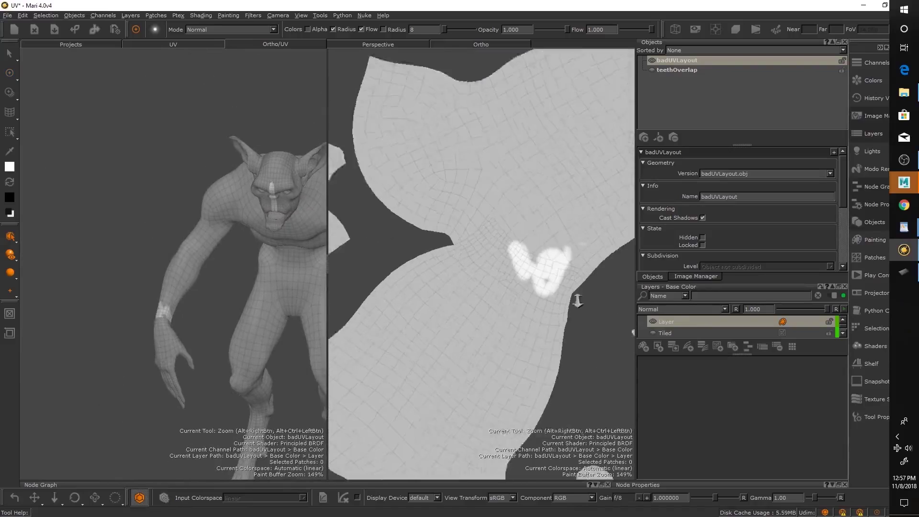
pyautogui.scroll(-3, 500, 212)
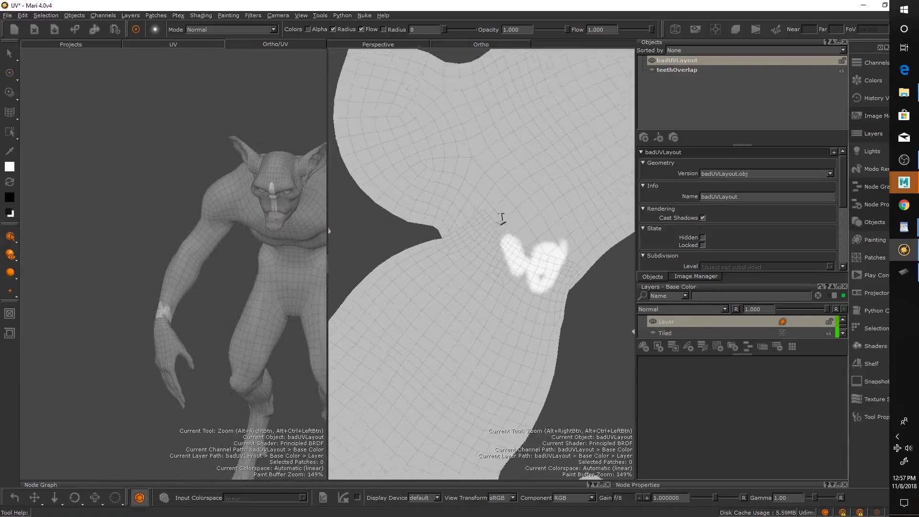
pyautogui.moveTo(489, 223)
pyautogui.mouseDown()
pyautogui.moveTo(485, 242)
pyautogui.moveTo(493, 248)
pyautogui.mouseUp()
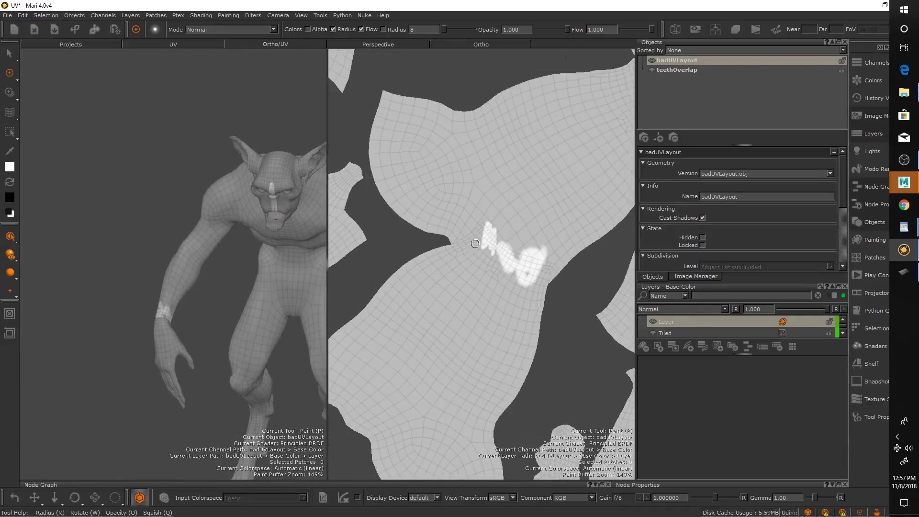
# Extend the white paint over the elbow area on the model's arm, working from the back view
pyautogui.keyDown('alt'); pyautogui.moveTo(206, 288); pyautogui.dragTo(172, 295); pyautogui.keyUp('alt')
pyautogui.scroll(-3, 189, 306)
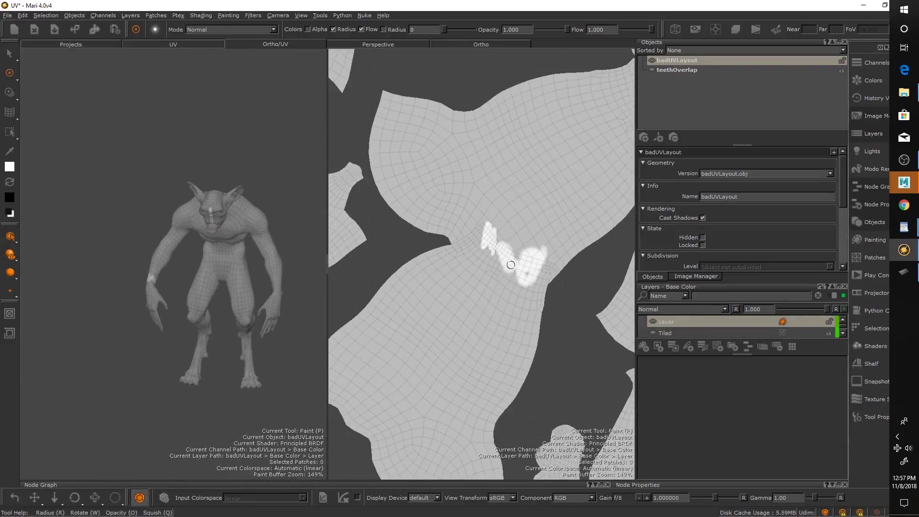
pyautogui.moveTo(510, 264); pyautogui.dragTo(527, 263, button='middle')
pyautogui.moveTo(254, 277)
pyautogui.keyDown('alt'); pyautogui.mouseDown()
pyautogui.moveTo(83, 268)
pyautogui.moveTo(102, 236)
pyautogui.mouseUp(); pyautogui.keyUp('alt')
pyautogui.scroll(5, 141, 228)
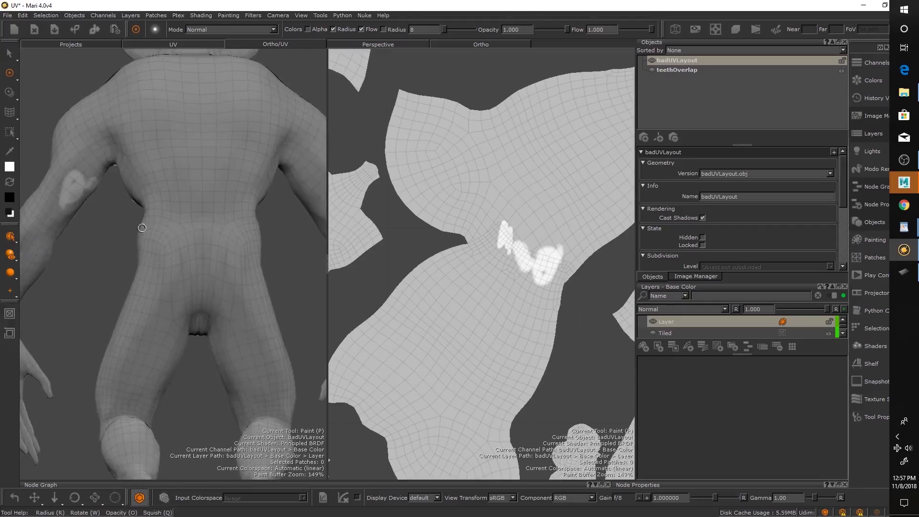
pyautogui.moveTo(91, 146); pyautogui.dragTo(71, 226)
pyautogui.moveTo(104, 172)
pyautogui.mouseDown()
pyautogui.moveTo(84, 191)
pyautogui.moveTo(82, 174)
pyautogui.mouseUp()
pyautogui.hotkey('ctrl', 'z')
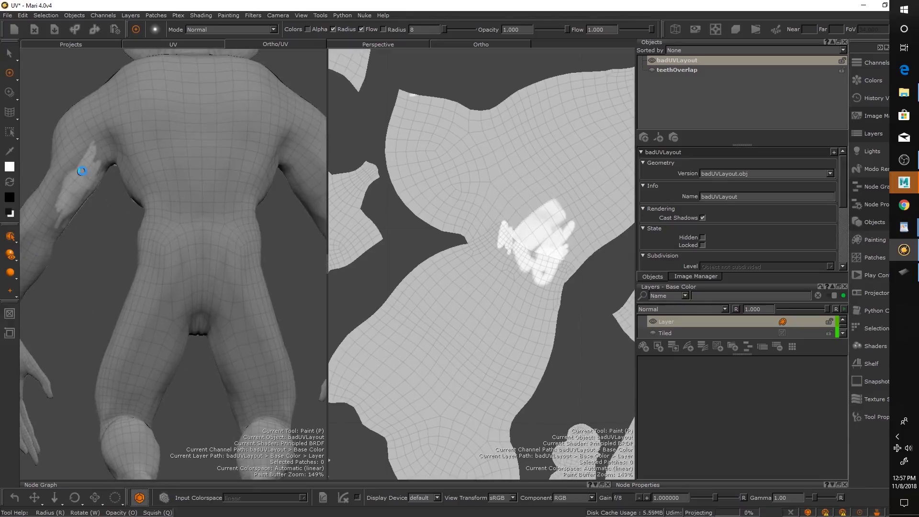
# Change the paint colour to red and paint a stroke along the creature's forearm down to the wrist
pyautogui.moveTo(210, 238); pyautogui.dragTo(151, 279, button='middle')
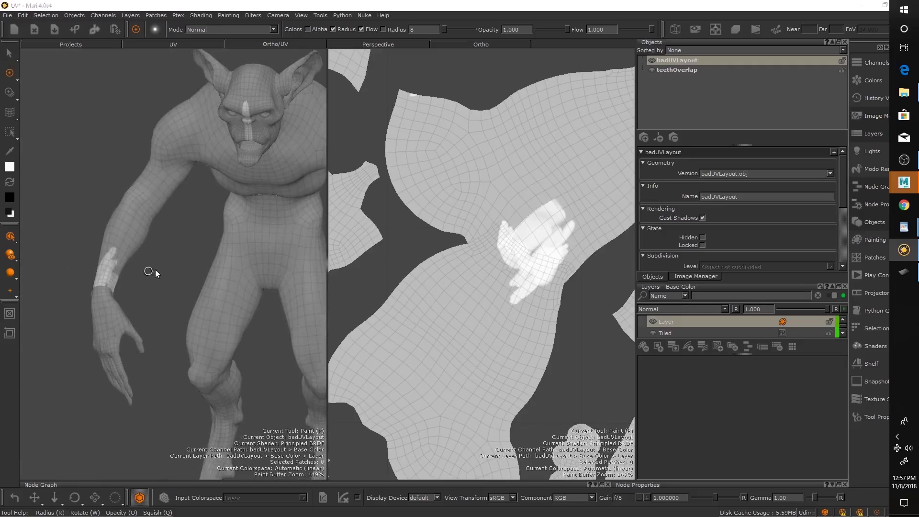
pyautogui.press('j')
pyautogui.click(284, 258)
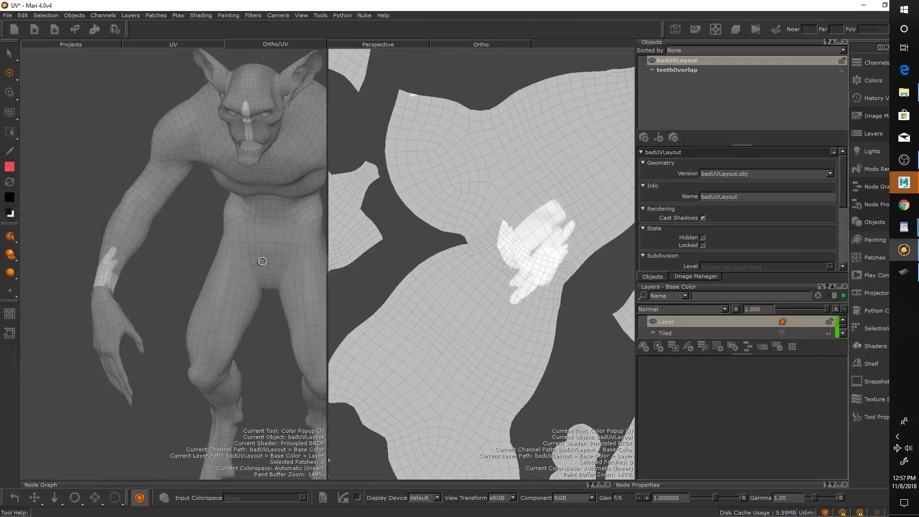
pyautogui.moveTo(107, 261)
pyautogui.mouseDown()
pyautogui.moveTo(99, 296)
pyautogui.moveTo(118, 233)
pyautogui.mouseUp()
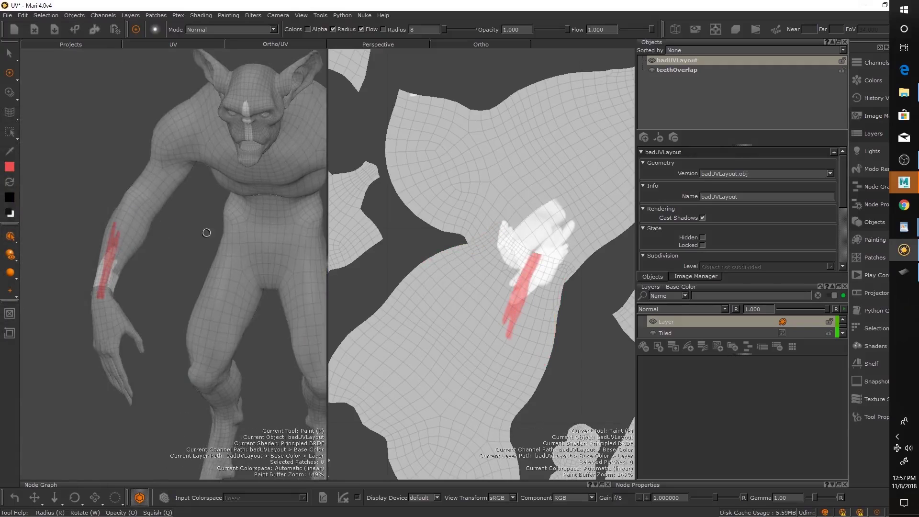
# Paint a red stroke in the UV layout across the boundary of the two touching shells beside the ring-shaped opening
pyautogui.scroll(-5, 498, 259)
pyautogui.scroll(6, 554, 289)
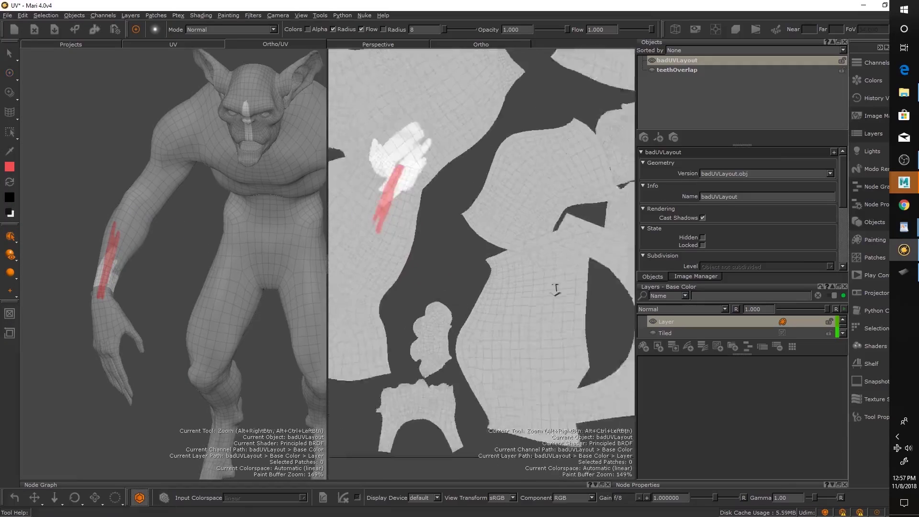
pyautogui.scroll(-2, 474, 215)
pyautogui.moveTo(473, 216)
pyautogui.mouseDown()
pyautogui.moveTo(489, 287)
pyautogui.moveTo(478, 266)
pyautogui.mouseUp()
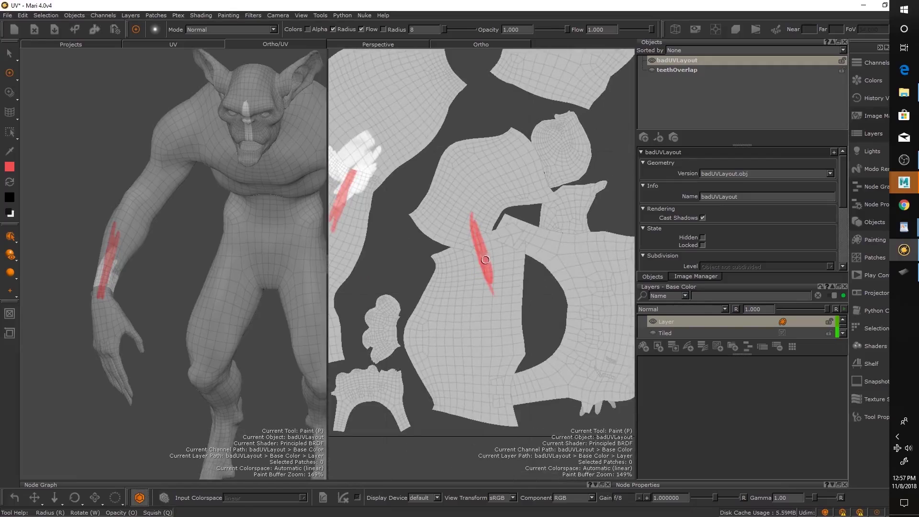
# Delete the paint layer and make the Tiled wood layer visible again
pyautogui.scroll(-5, 229, 258)
pyautogui.scroll(7, 239, 260)
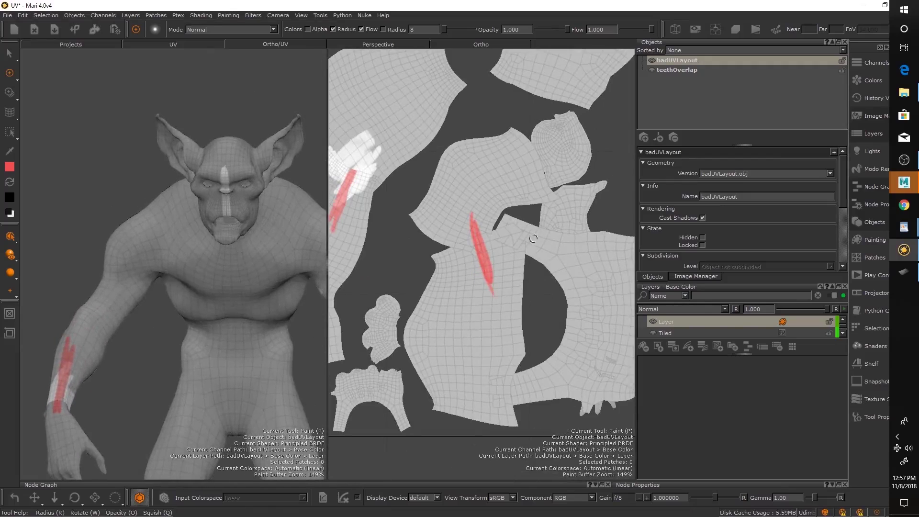
pyautogui.click(665, 321)
pyautogui.click(777, 347)
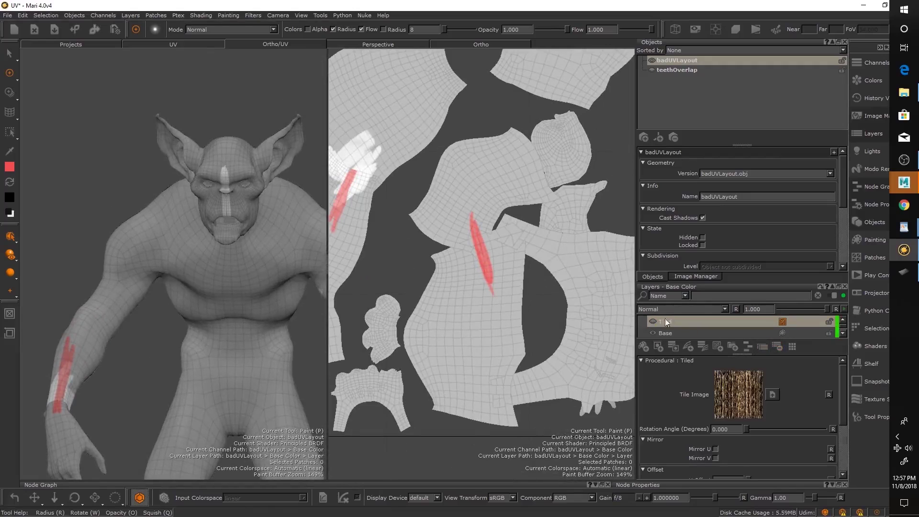
pyautogui.click(653, 321)
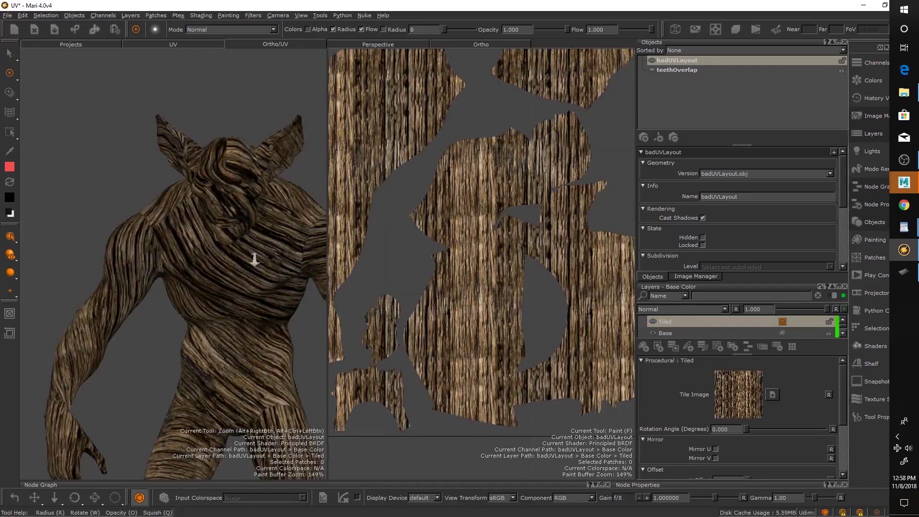
# Widen the model view and examine the direction of the wood grain across the creature's body with the bad UV layout
pyautogui.scroll(-5, 244, 263)
pyautogui.scroll(6, 236, 275)
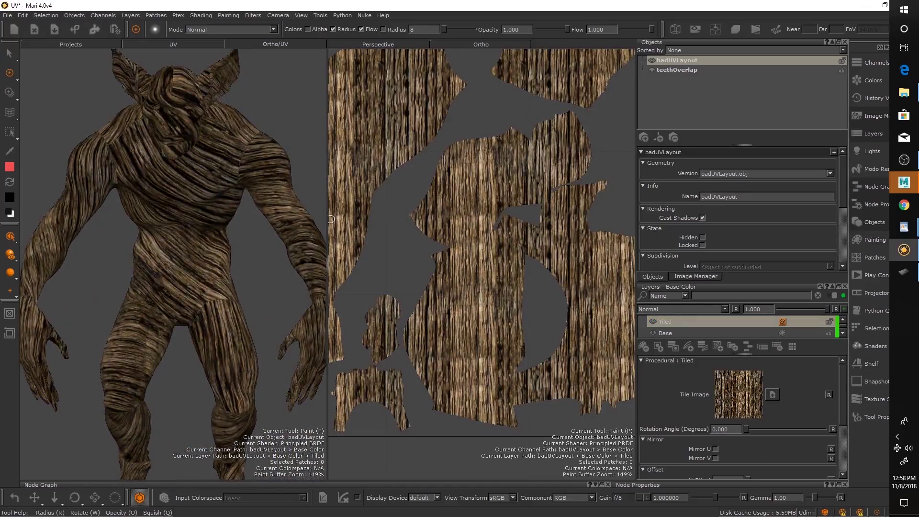
pyautogui.moveTo(327, 264); pyautogui.dragTo(430, 264)
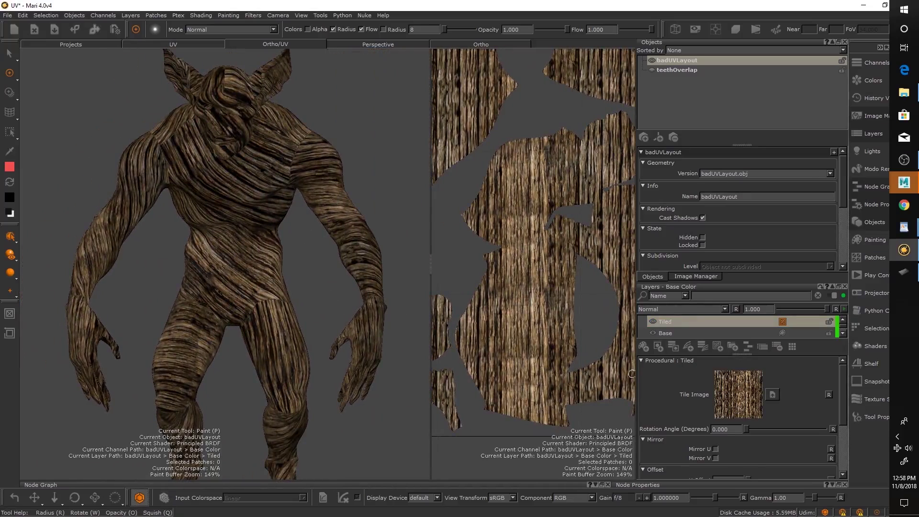
pyautogui.scroll(-4, 303, 269)
pyautogui.scroll(5, 308, 260)
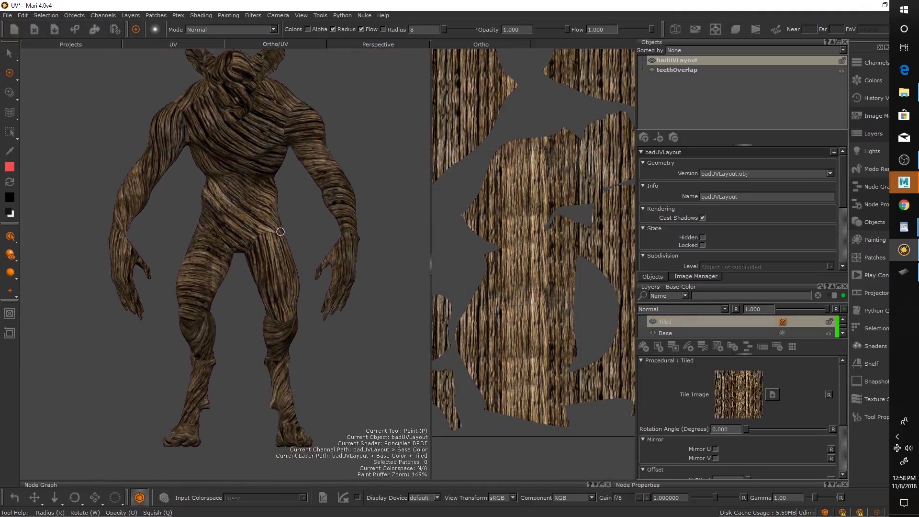
pyautogui.keyDown('alt'); pyautogui.moveTo(284, 240); pyautogui.dragTo(283, 238); pyautogui.keyUp('alt')
pyautogui.keyDown('alt'); pyautogui.moveTo(282, 215); pyautogui.dragTo(278, 256, button='middle'); pyautogui.keyUp('alt')
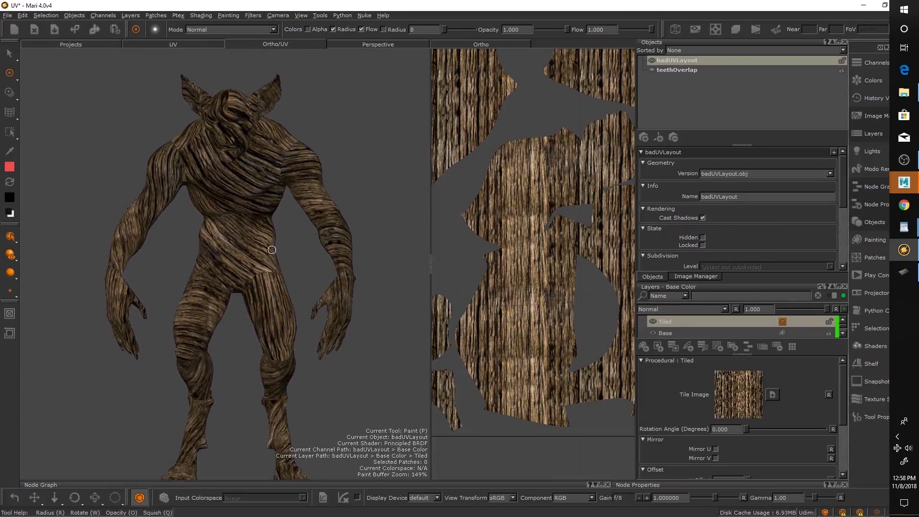
pyautogui.moveTo(256, 217)
pyautogui.keyDown('alt'); pyautogui.mouseDown()
pyautogui.moveTo(246, 180)
pyautogui.moveTo(244, 210)
pyautogui.mouseUp(); pyautogui.keyUp('alt')
pyautogui.keyDown('alt'); pyautogui.moveTo(247, 204); pyautogui.dragTo(246, 271, button='middle'); pyautogui.keyUp('alt')
pyautogui.moveTo(246, 271)
pyautogui.keyDown('alt'); pyautogui.mouseDown()
pyautogui.moveTo(287, 291)
pyautogui.moveTo(236, 273)
pyautogui.moveTo(357, 263)
pyautogui.moveTo(441, 304)
pyautogui.moveTo(328, 312)
pyautogui.moveTo(246, 283)
pyautogui.moveTo(239, 274)
pyautogui.moveTo(253, 265)
pyautogui.mouseUp(); pyautogui.keyUp('alt')
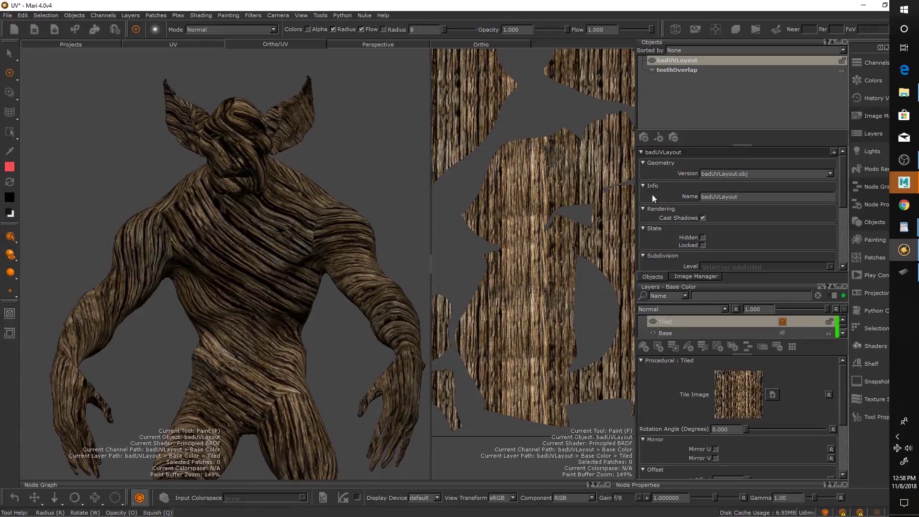
# Switch the object's geometry version to goodUVLayout
pyautogui.click(724, 172)
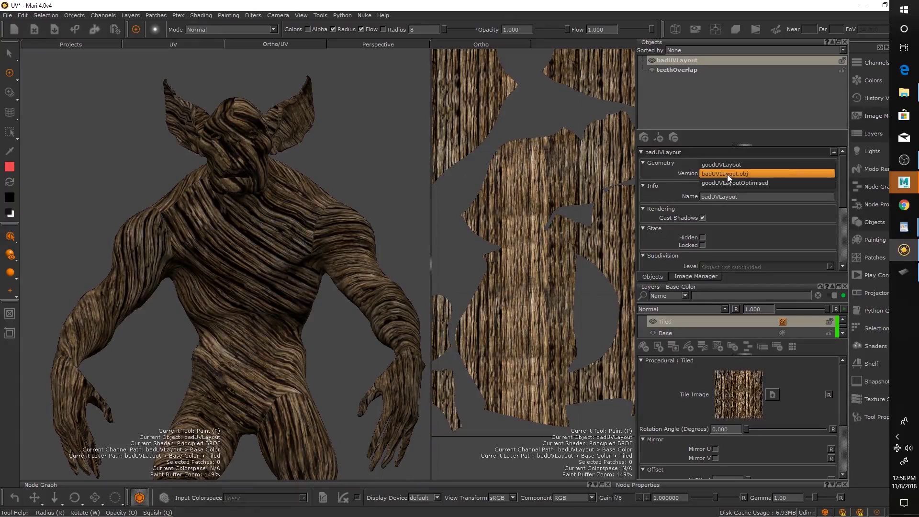
pyautogui.click(726, 165)
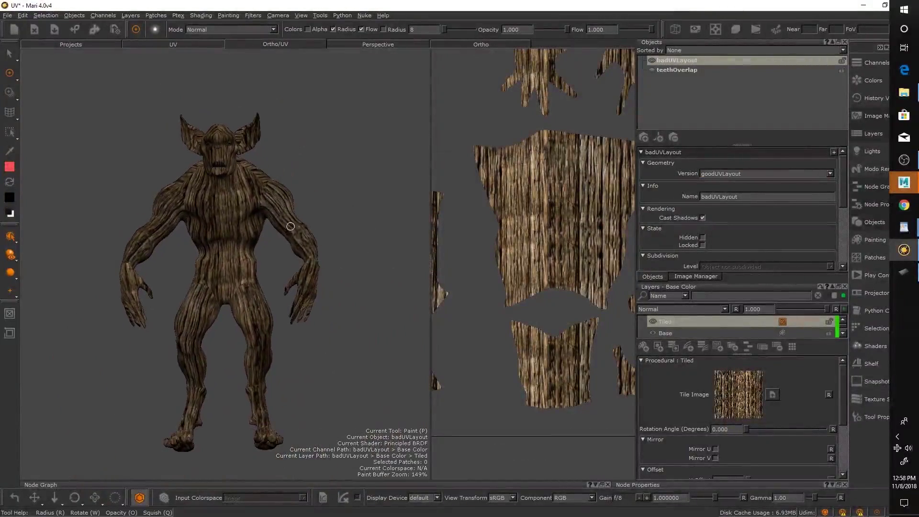
# Examine how the wood grain flows down the creature's arms and chest with the good UV layout
pyautogui.moveTo(271, 298); pyautogui.dragTo(292, 319, button='right')
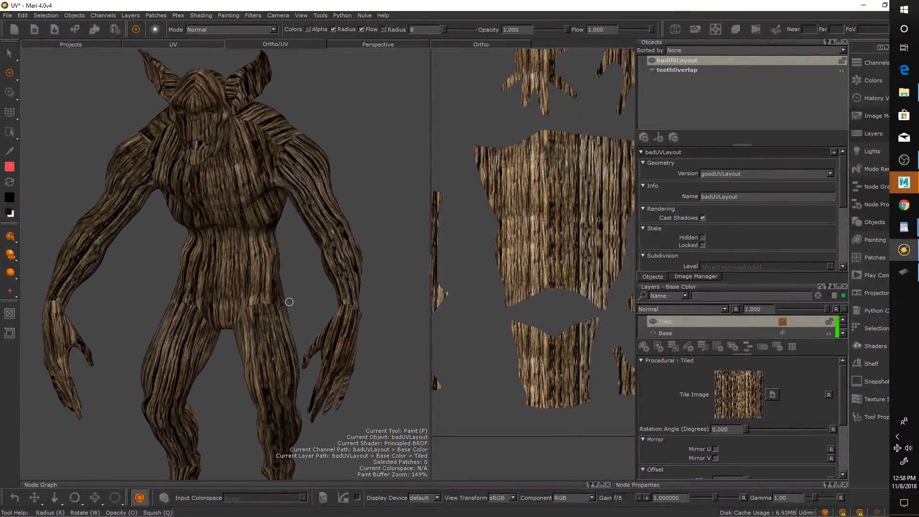
pyautogui.scroll(-5, 534, 224)
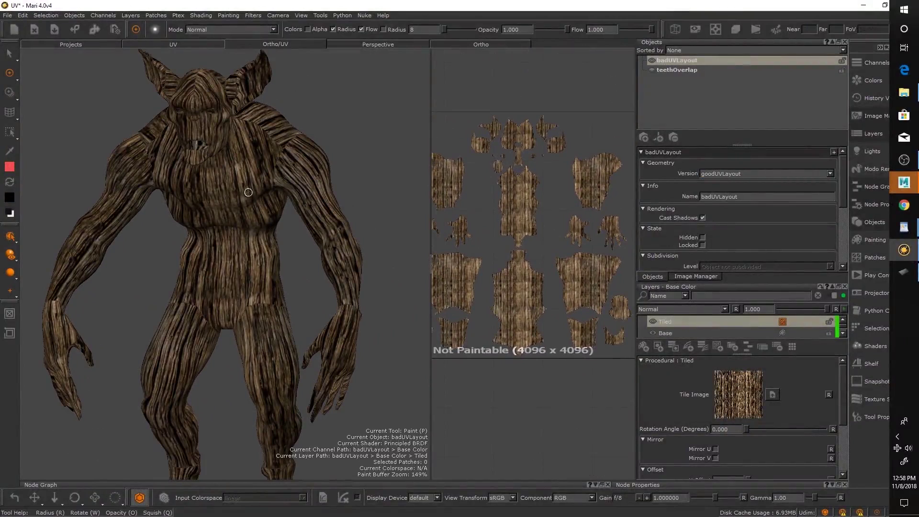
pyautogui.moveTo(294, 202); pyautogui.dragTo(353, 213, button='right')
pyautogui.keyDown('alt'); pyautogui.moveTo(352, 214); pyautogui.dragTo(242, 266); pyautogui.keyUp('alt')
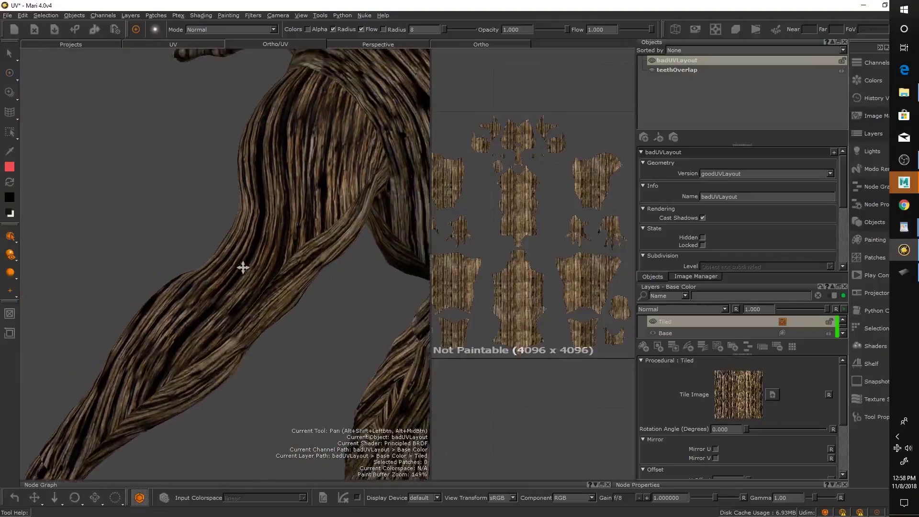
pyautogui.keyDown('alt'); pyautogui.moveTo(242, 267); pyautogui.dragTo(257, 229, button='middle'); pyautogui.keyUp('alt')
pyautogui.moveTo(257, 228)
pyautogui.keyDown('alt'); pyautogui.mouseDown()
pyautogui.moveTo(256, 240)
pyautogui.moveTo(214, 236)
pyautogui.moveTo(258, 224)
pyautogui.moveTo(333, 226)
pyautogui.moveTo(316, 264)
pyautogui.moveTo(283, 287)
pyautogui.moveTo(297, 246)
pyautogui.moveTo(284, 258)
pyautogui.moveTo(280, 209)
pyautogui.mouseUp(); pyautogui.keyUp('alt')
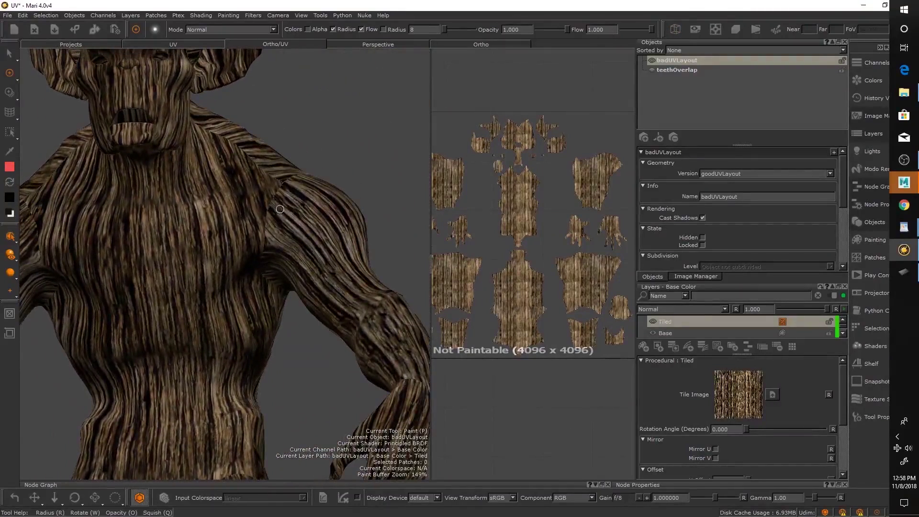
pyautogui.keyDown('alt'); pyautogui.moveTo(272, 238); pyautogui.dragTo(284, 229, button='middle'); pyautogui.keyUp('alt')
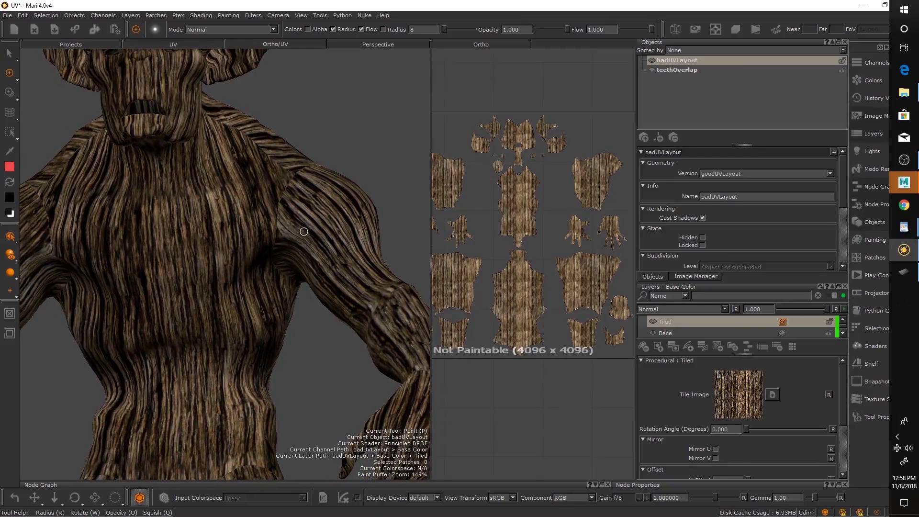
pyautogui.moveTo(303, 232)
pyautogui.keyDown('alt'); pyautogui.mouseDown()
pyautogui.moveTo(311, 214)
pyautogui.moveTo(287, 222)
pyautogui.moveTo(294, 232)
pyautogui.mouseUp(); pyautogui.keyUp('alt')
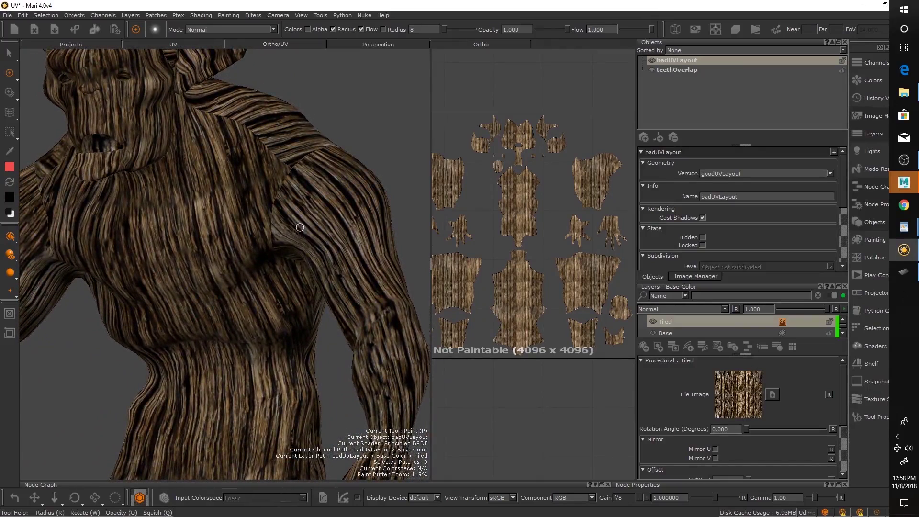
pyautogui.scroll(5, 276, 234)
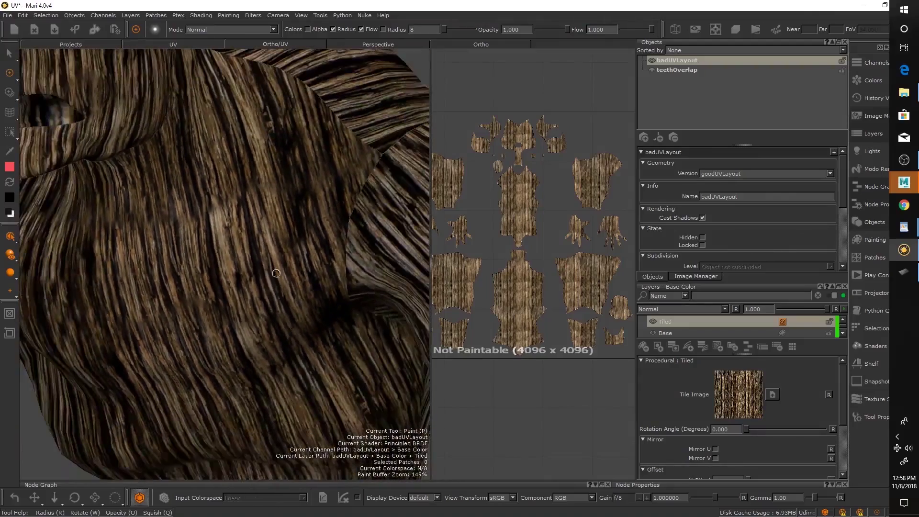
pyautogui.scroll(-6, 282, 228)
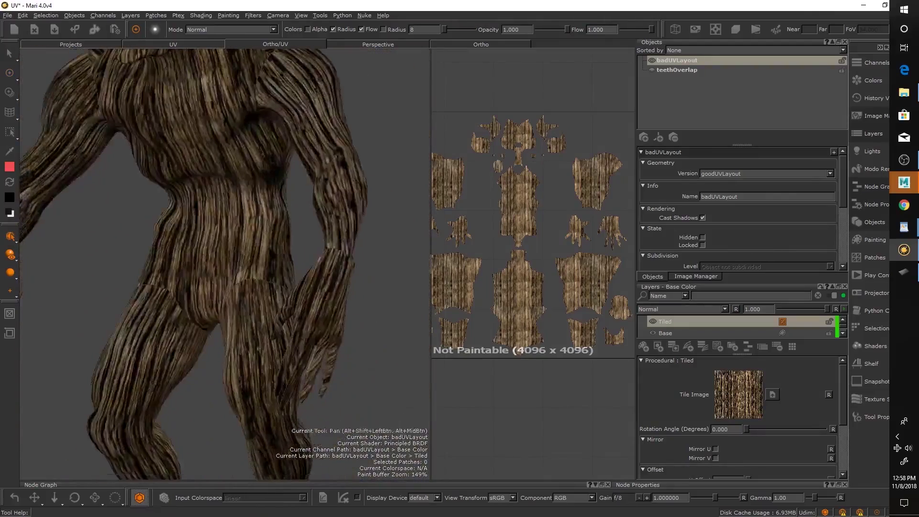
# Inspect the grain across the shoulder seams and compare the creature's body with the arrangement of its UV shells
pyautogui.moveTo(330, 229)
pyautogui.keyDown('alt'); pyautogui.mouseDown()
pyautogui.moveTo(340, 222)
pyautogui.moveTo(331, 250)
pyautogui.moveTo(308, 256)
pyautogui.moveTo(272, 227)
pyautogui.moveTo(281, 240)
pyautogui.moveTo(352, 249)
pyautogui.moveTo(338, 242)
pyautogui.mouseUp(); pyautogui.keyUp('alt')
pyautogui.keyDown('alt'); pyautogui.moveTo(261, 227); pyautogui.dragTo(294, 292, button='middle'); pyautogui.keyUp('alt')
pyautogui.scroll(5, 294, 292)
pyautogui.moveTo(293, 293)
pyautogui.keyDown('alt'); pyautogui.mouseDown()
pyautogui.moveTo(280, 309)
pyautogui.moveTo(297, 277)
pyautogui.moveTo(266, 232)
pyautogui.mouseUp(); pyautogui.keyUp('alt')
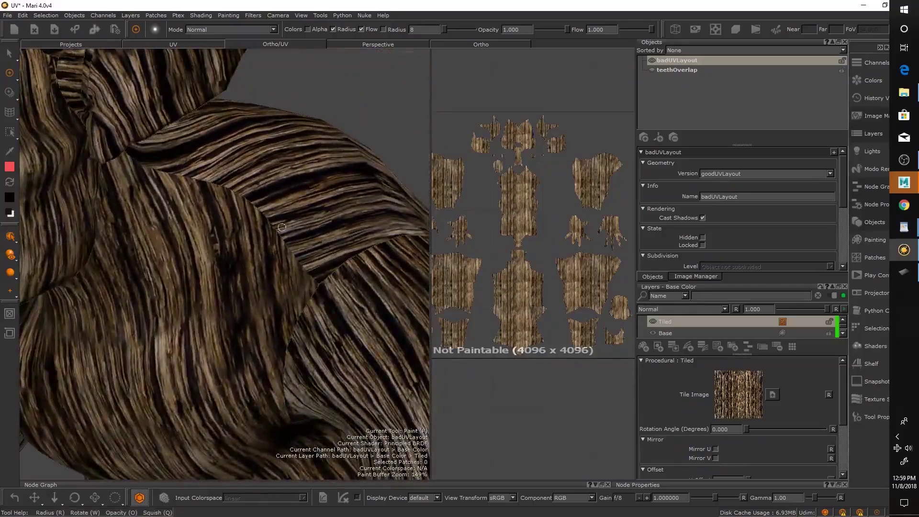
pyautogui.keyDown('alt'); pyautogui.moveTo(324, 246); pyautogui.dragTo(313, 263); pyautogui.keyUp('alt')
pyautogui.scroll(-5, 314, 263)
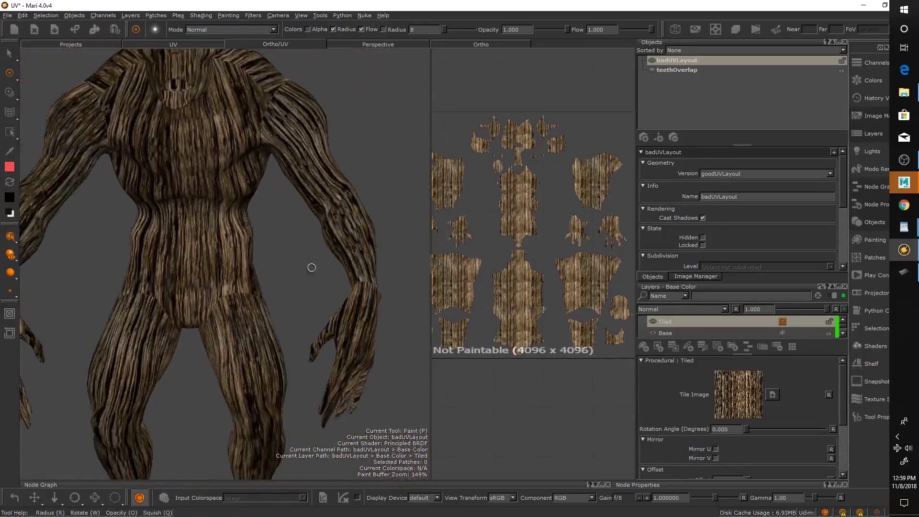
pyautogui.scroll(3, 279, 217)
pyautogui.keyDown('alt'); pyautogui.moveTo(279, 217); pyautogui.dragTo(416, 275, button='middle'); pyautogui.keyUp('alt')
pyautogui.scroll(5, 529, 189)
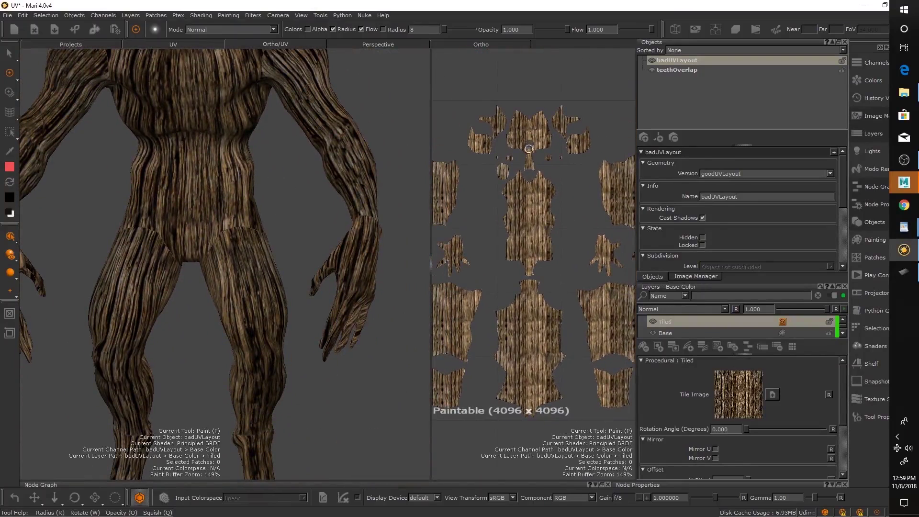
# Switch the object's geometry version to badUVLayout.obj and frame the creature's torso and thighs
pyautogui.click(719, 172)
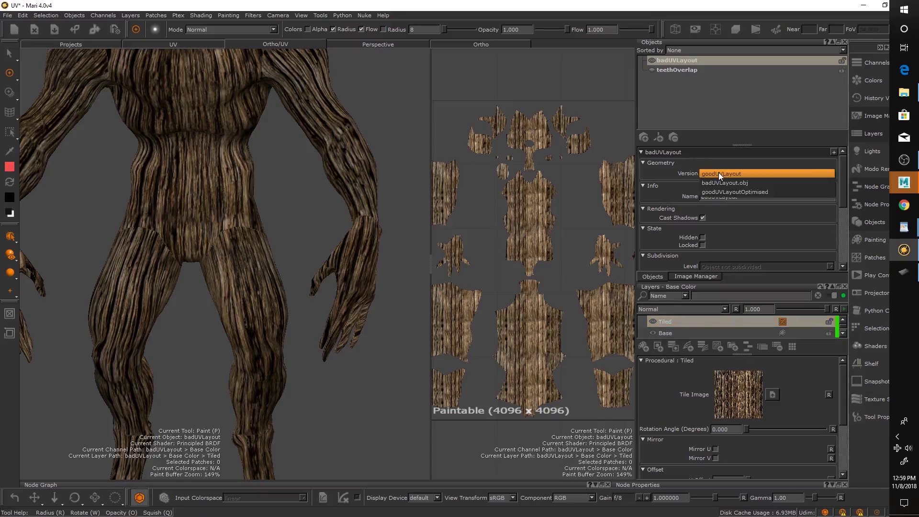
pyautogui.click(725, 181)
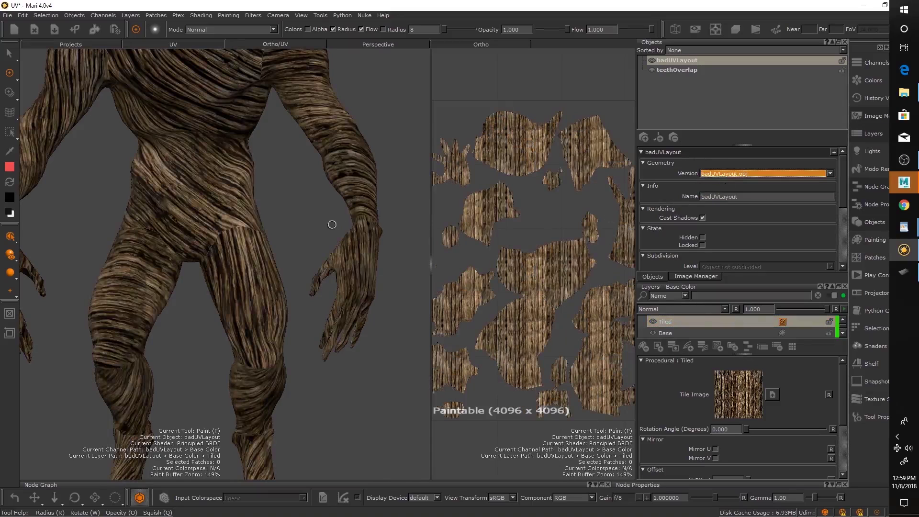
pyautogui.keyDown('alt'); pyautogui.moveTo(254, 156); pyautogui.dragTo(291, 213, button='middle'); pyautogui.keyUp('alt')
pyautogui.scroll(2, 266, 233)
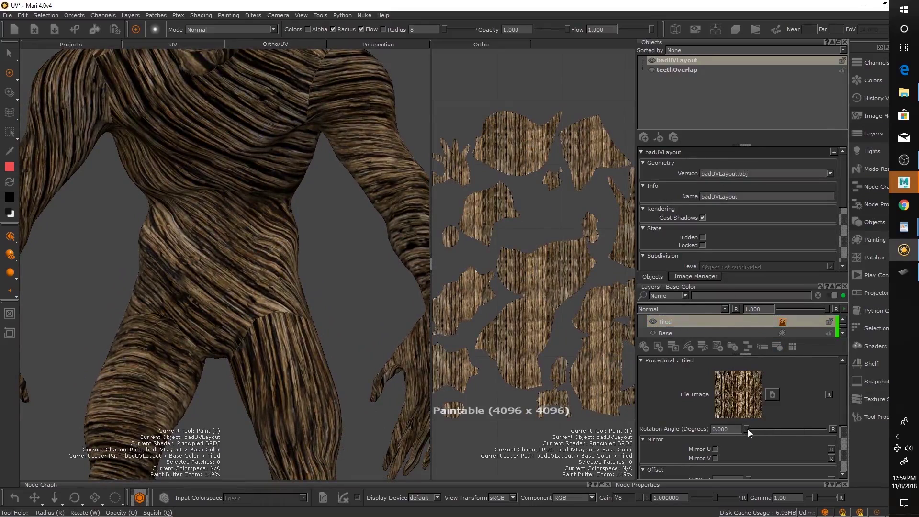
pyautogui.keyDown('alt'); pyautogui.moveTo(257, 245); pyautogui.dragTo(259, 225); pyautogui.keyUp('alt')
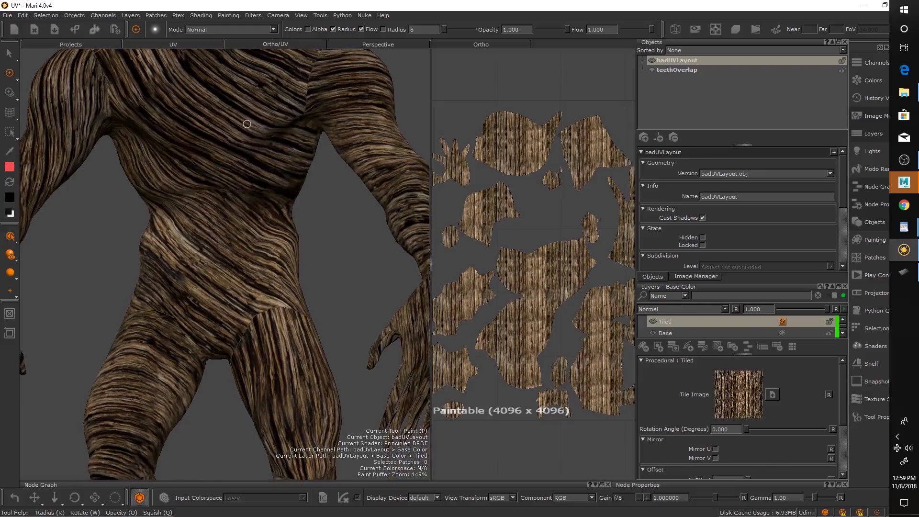
# Try rotating the Tiled wood texture to 128.098 degrees, check the torso and legs, and reset the rotation to 0
pyautogui.moveTo(747, 429); pyautogui.dragTo(775, 417)
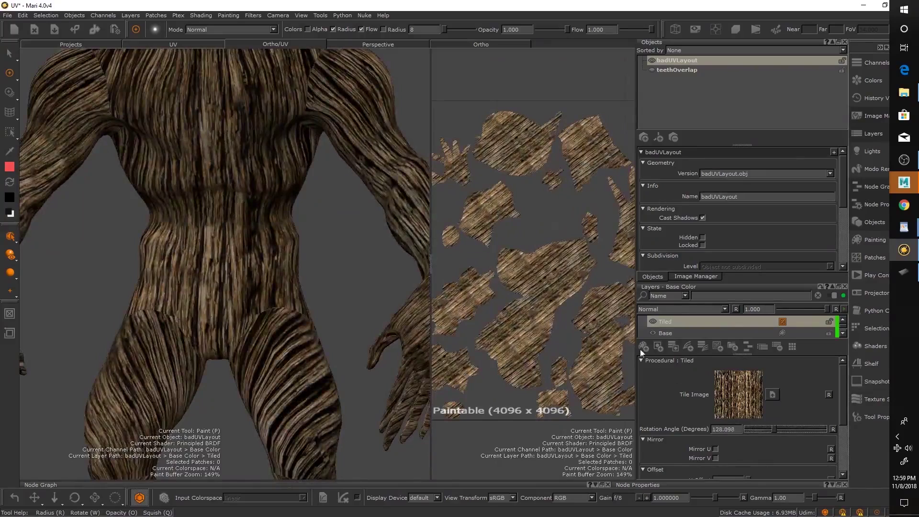
pyautogui.moveTo(308, 349); pyautogui.dragTo(246, 297, button='middle')
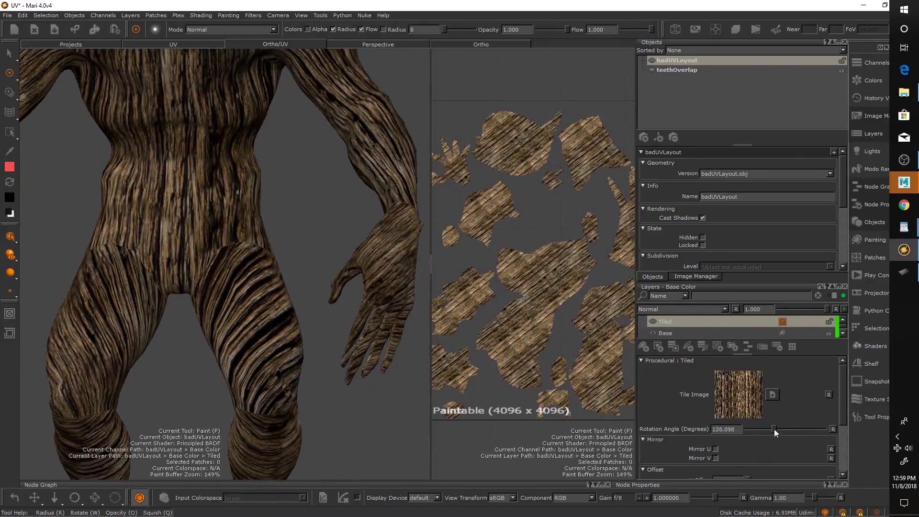
pyautogui.moveTo(774, 429); pyautogui.dragTo(724, 429)
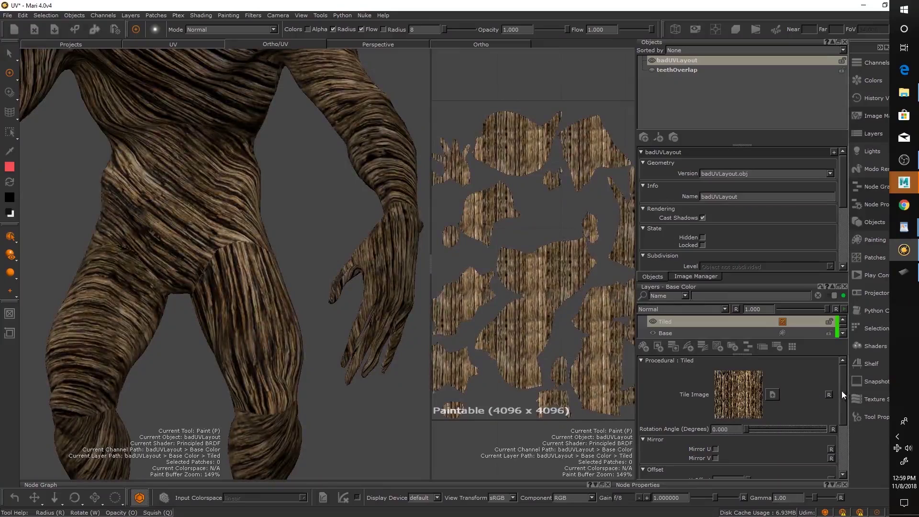
pyautogui.moveTo(843, 394); pyautogui.dragTo(835, 333)
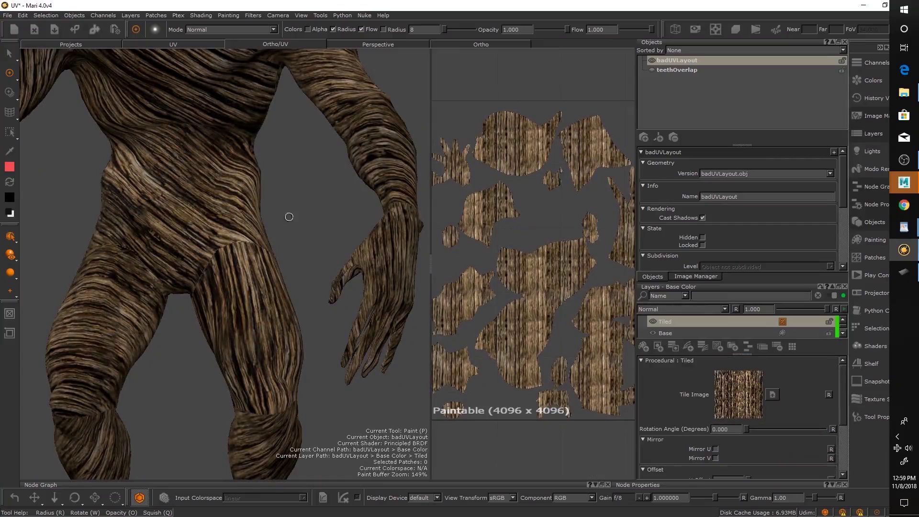
# Examine the wood grain direction across the creature's whole body and at the shoulder seam with the bad UV layout
pyautogui.scroll(-5, 286, 229)
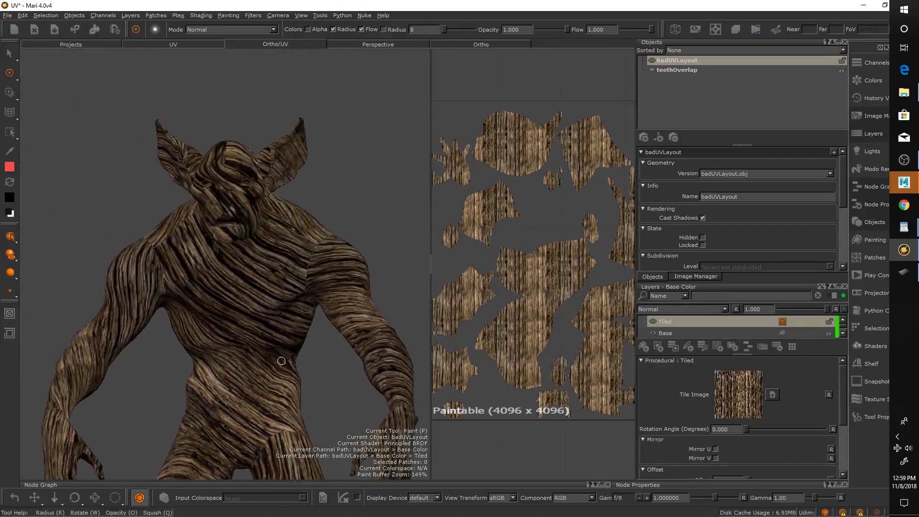
pyautogui.scroll(3, 287, 270)
pyautogui.keyDown('alt'); pyautogui.moveTo(287, 270); pyautogui.dragTo(277, 266); pyautogui.keyUp('alt')
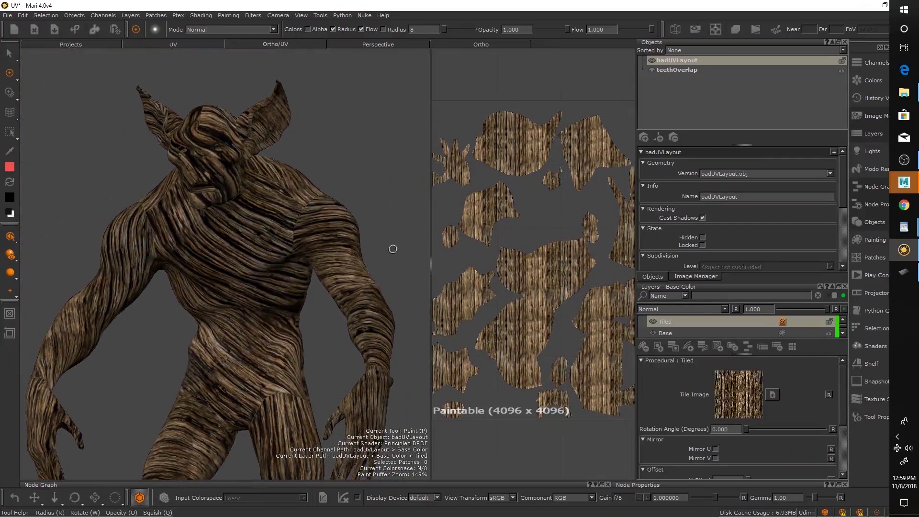
pyautogui.moveTo(390, 250)
pyautogui.keyDown('alt'); pyautogui.mouseDown()
pyautogui.moveTo(203, 222)
pyautogui.moveTo(207, 211)
pyautogui.moveTo(217, 218)
pyautogui.mouseUp(); pyautogui.keyUp('alt')
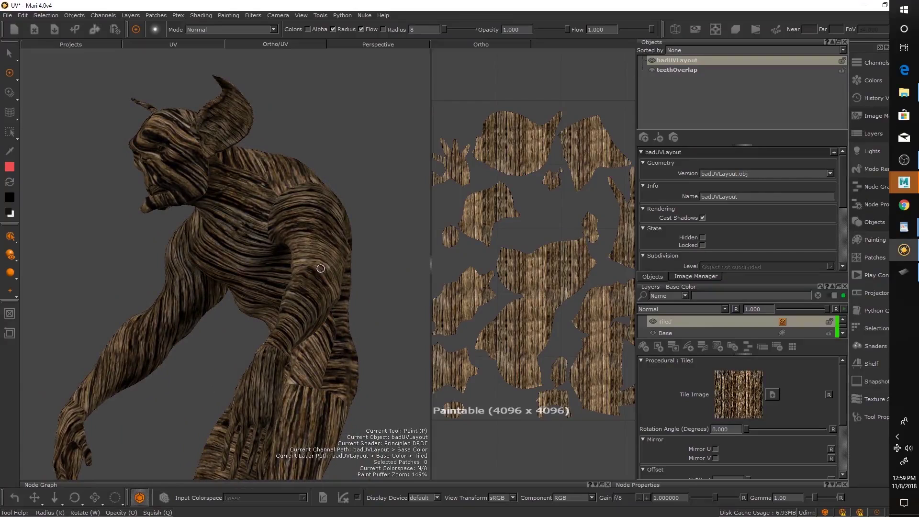
pyautogui.keyDown('alt'); pyautogui.moveTo(320, 269); pyautogui.dragTo(361, 258); pyautogui.keyUp('alt')
pyautogui.moveTo(337, 259)
pyautogui.keyDown('alt'); pyautogui.mouseDown(button='right')
pyautogui.moveTo(357, 269)
pyautogui.moveTo(346, 278)
pyautogui.moveTo(322, 263)
pyautogui.moveTo(307, 267)
pyautogui.mouseUp(button='right'); pyautogui.keyUp('alt')
pyautogui.keyDown('alt'); pyautogui.moveTo(308, 267); pyautogui.dragTo(313, 238, button='middle'); pyautogui.keyUp('alt')
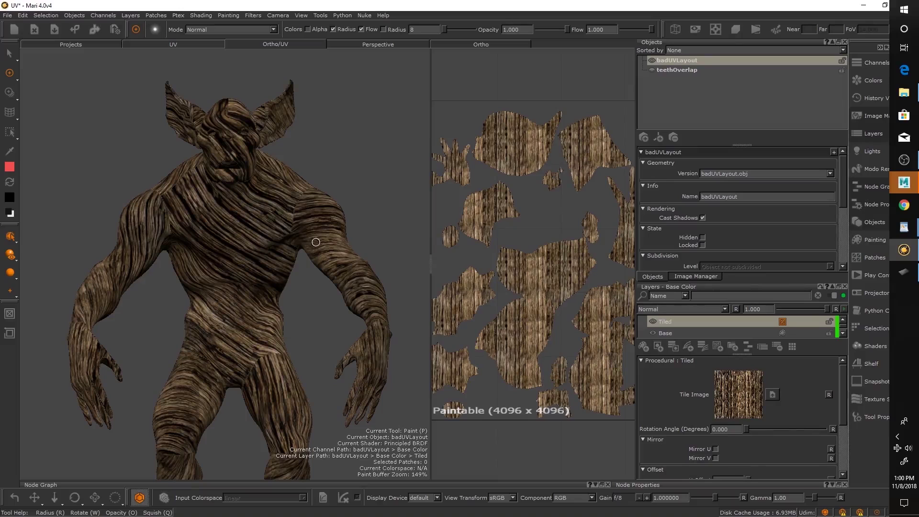
pyautogui.scroll(5, 314, 243)
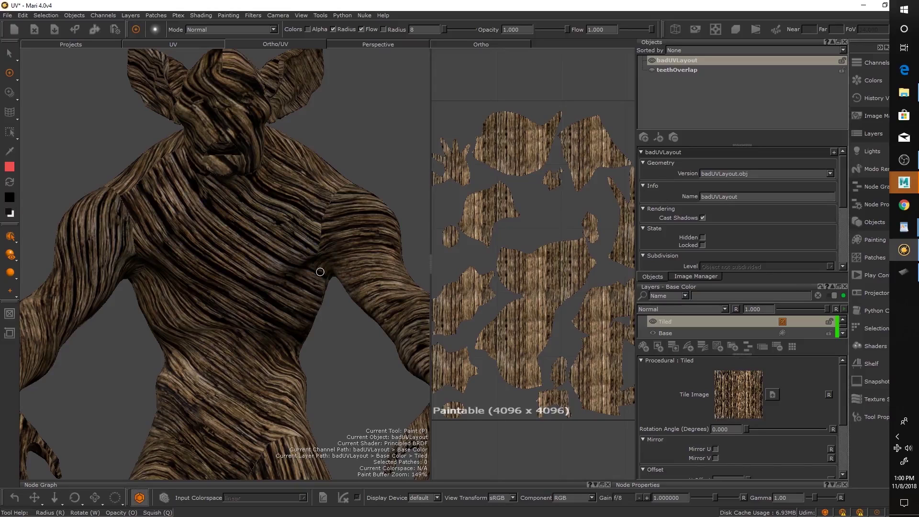
pyautogui.moveTo(336, 222)
pyautogui.keyDown('alt'); pyautogui.mouseDown(button='right')
pyautogui.moveTo(289, 281)
pyautogui.moveTo(345, 278)
pyautogui.moveTo(318, 273)
pyautogui.moveTo(333, 322)
pyautogui.mouseUp(button='right'); pyautogui.keyUp('alt')
pyautogui.scroll(-2, 325, 271)
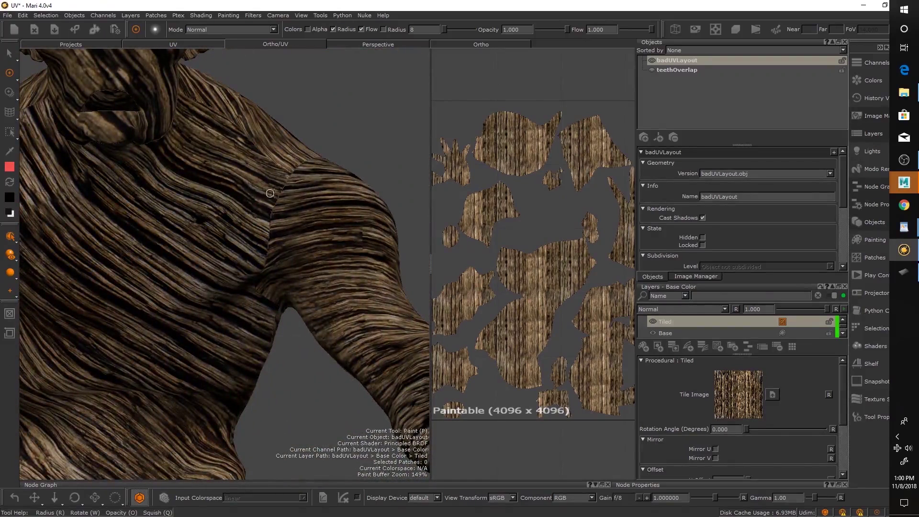
pyautogui.scroll(-3, 328, 263)
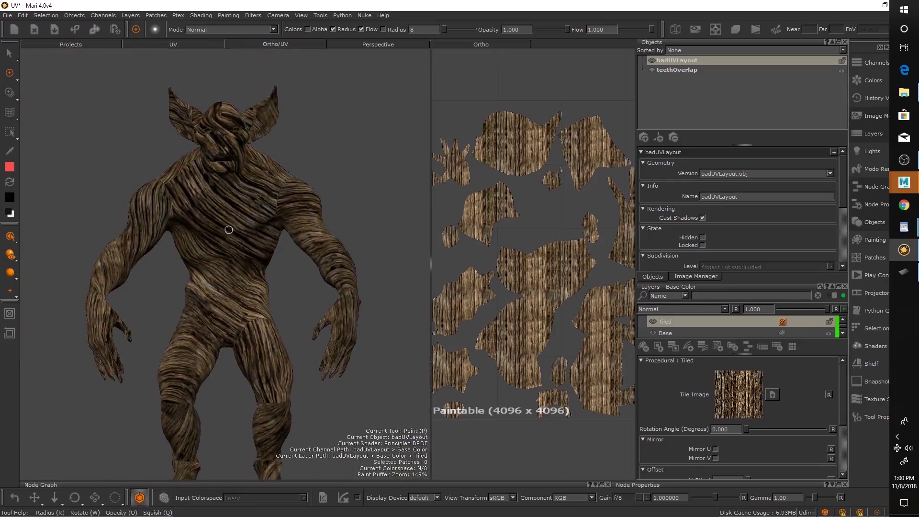
pyautogui.keyDown('alt'); pyautogui.moveTo(234, 268); pyautogui.dragTo(235, 281); pyautogui.keyUp('alt')
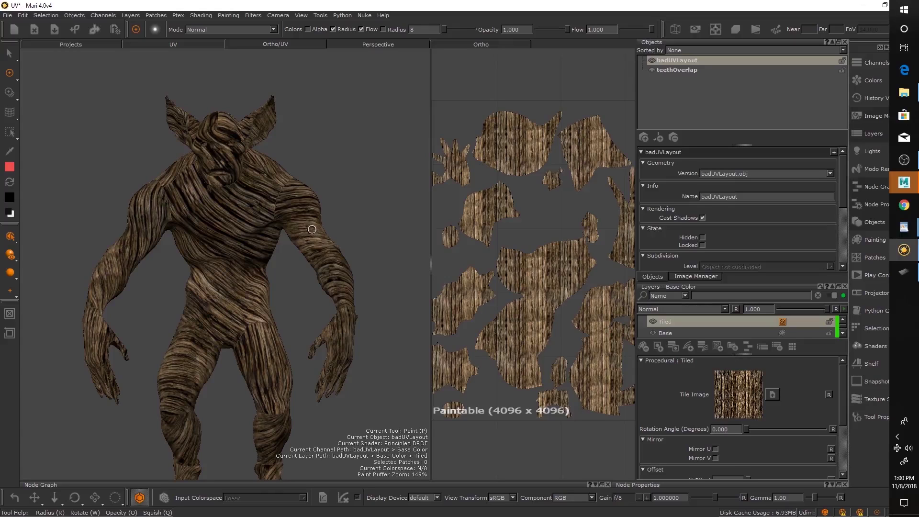
# Compare the wood grain on the creature's head with the orientation of the head's UV shell
pyautogui.keyDown('alt'); pyautogui.moveTo(282, 196); pyautogui.dragTo(328, 254); pyautogui.keyUp('alt')
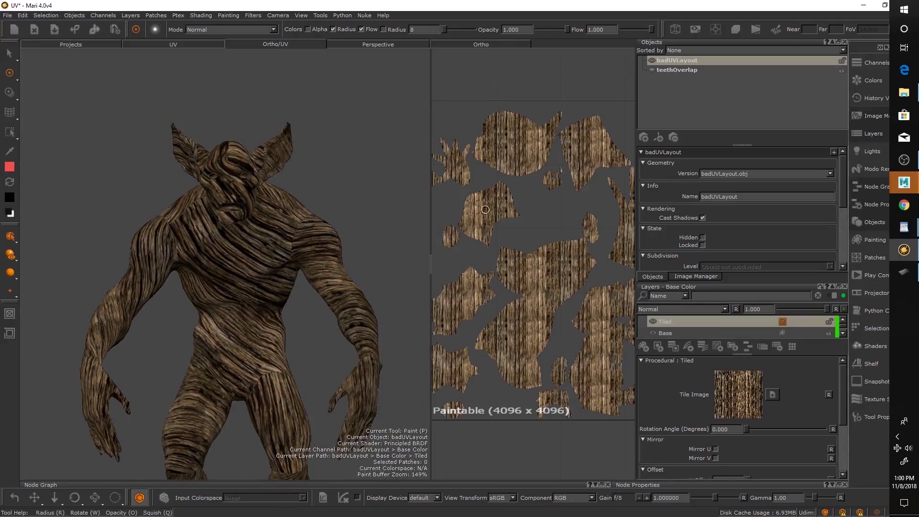
pyautogui.keyDown('alt'); pyautogui.moveTo(355, 217); pyautogui.dragTo(372, 205); pyautogui.keyUp('alt')
pyautogui.scroll(2, 499, 208)
pyautogui.keyDown('alt'); pyautogui.moveTo(499, 208); pyautogui.dragTo(535, 239, button='right'); pyautogui.keyUp('alt')
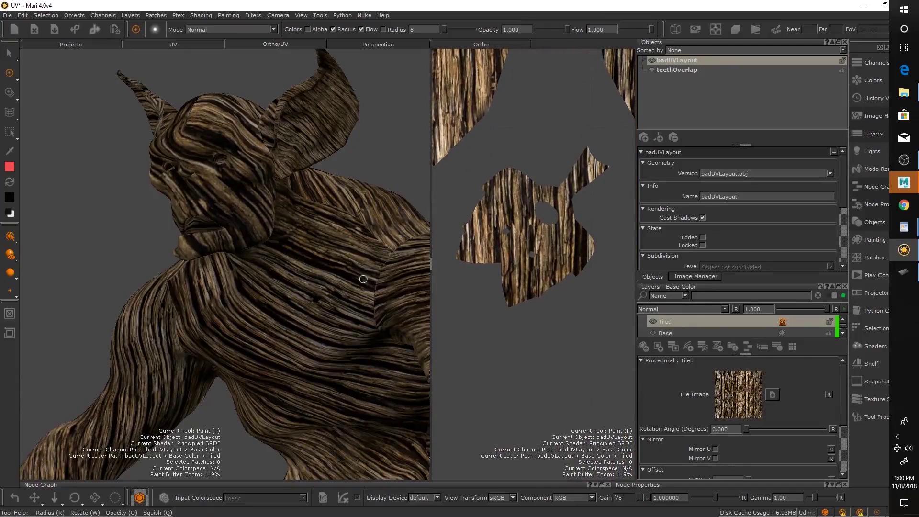
pyautogui.keyDown('alt'); pyautogui.moveTo(361, 277); pyautogui.dragTo(283, 262); pyautogui.keyUp('alt')
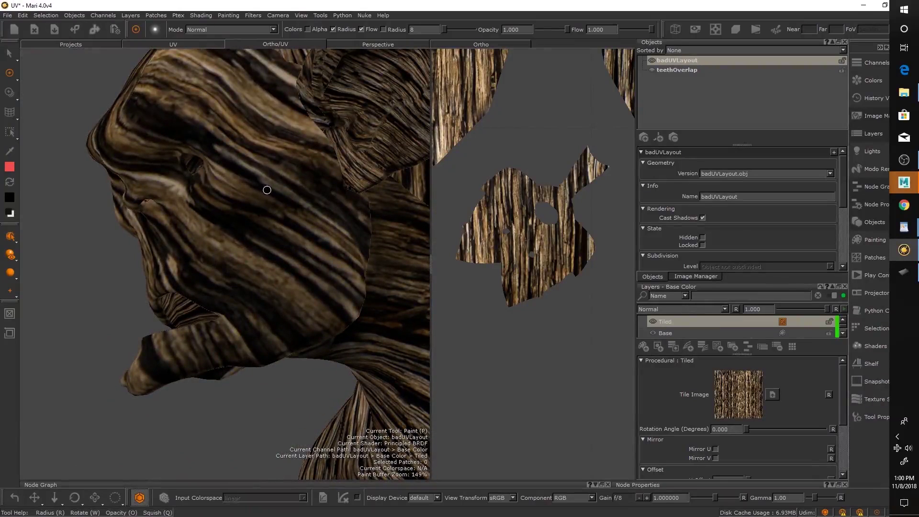
# Switch the object's geometry version back to goodUVLayout
pyautogui.click(716, 30)
pyautogui.click(737, 174)
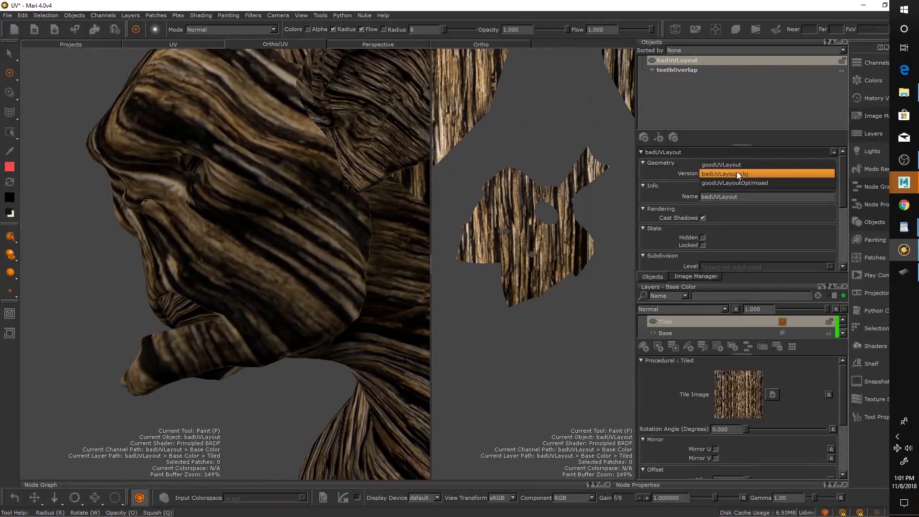
pyautogui.click(738, 162)
# Examine the wood grain on the creature's face and across the seams of its lower body with the good UV layout
pyautogui.moveTo(344, 293)
pyautogui.keyDown('alt'); pyautogui.mouseDown()
pyautogui.moveTo(273, 242)
pyautogui.moveTo(266, 220)
pyautogui.moveTo(209, 244)
pyautogui.mouseUp(); pyautogui.keyUp('alt')
pyautogui.scroll(2, 228, 330)
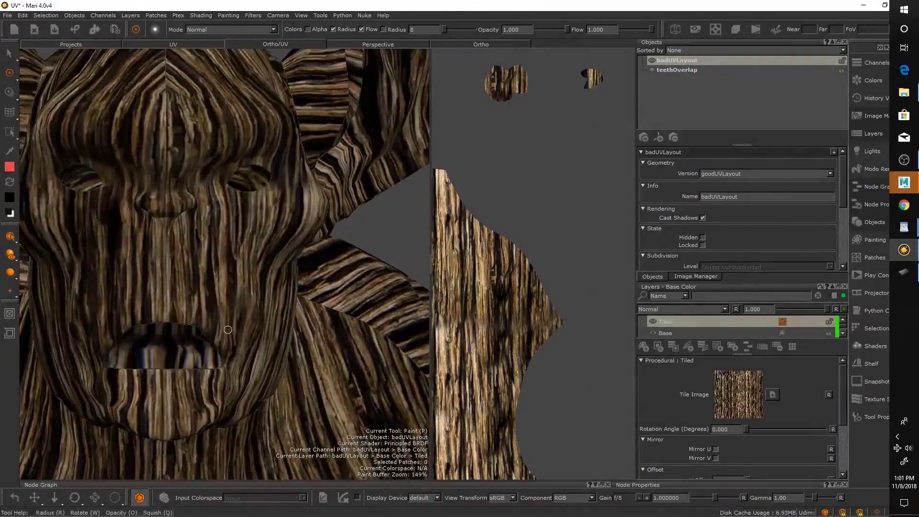
pyautogui.scroll(-3, 260, 226)
pyautogui.keyDown('alt'); pyautogui.moveTo(258, 232); pyautogui.dragTo(268, 283, button='middle'); pyautogui.keyUp('alt')
pyautogui.keyDown('alt'); pyautogui.moveTo(234, 239); pyautogui.dragTo(231, 275); pyautogui.keyUp('alt')
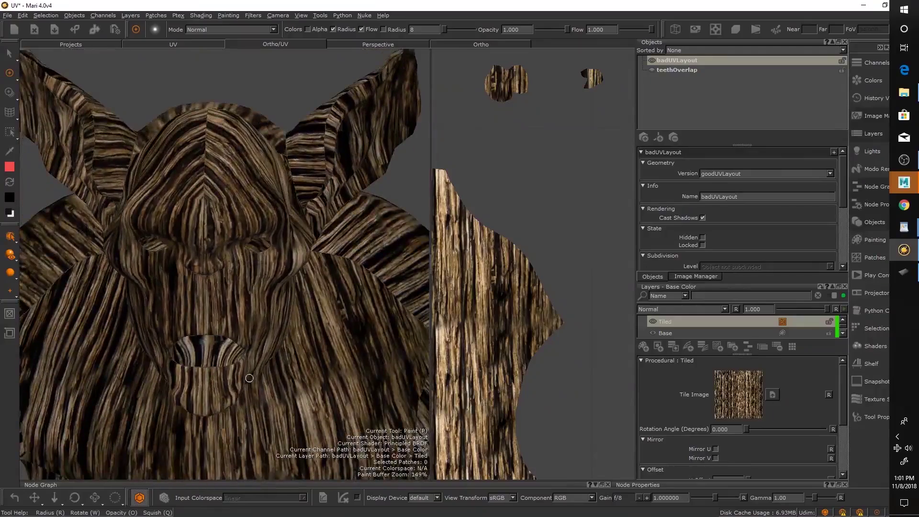
pyautogui.moveTo(275, 445)
pyautogui.keyDown('alt'); pyautogui.mouseDown(button='middle')
pyautogui.moveTo(213, 243)
pyautogui.moveTo(61, 124)
pyautogui.mouseUp(button='middle'); pyautogui.keyUp('alt')
pyautogui.keyDown('alt'); pyautogui.moveTo(350, 357); pyautogui.dragTo(211, 172, button='middle'); pyautogui.keyUp('alt')
pyautogui.moveTo(302, 232)
pyautogui.keyDown('alt'); pyautogui.mouseDown()
pyautogui.moveTo(239, 235)
pyautogui.moveTo(237, 261)
pyautogui.mouseUp(); pyautogui.keyUp('alt')
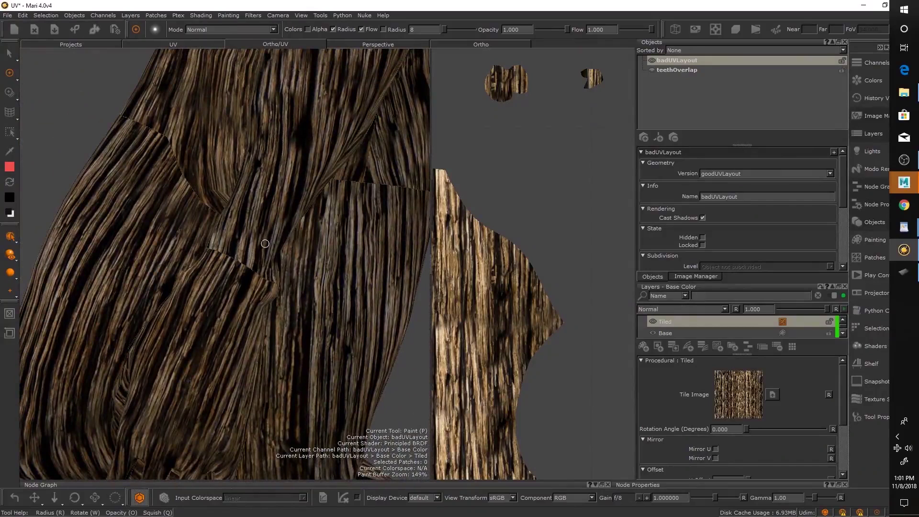
pyautogui.keyDown('alt'); pyautogui.moveTo(208, 277); pyautogui.dragTo(233, 254); pyautogui.keyUp('alt')
# Set the creature's geometry version to badUVLayout.obj and examine the wood grain direction across its head, torso and limbs
pyautogui.click(722, 174)
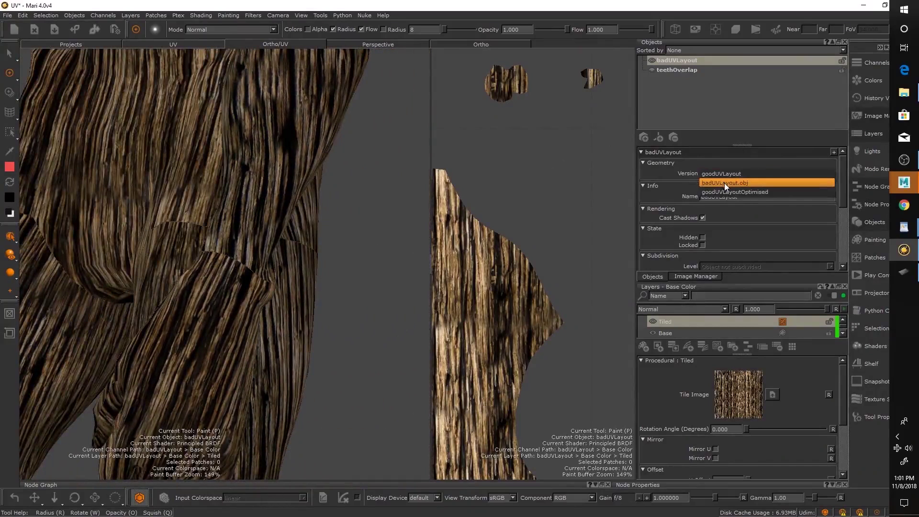
pyautogui.click(724, 183)
pyautogui.moveTo(287, 268)
pyautogui.keyDown('alt'); pyautogui.mouseDown()
pyautogui.moveTo(258, 289)
pyautogui.moveTo(252, 328)
pyautogui.mouseUp(); pyautogui.keyUp('alt')
pyautogui.moveTo(260, 235)
pyautogui.keyDown('alt'); pyautogui.mouseDown()
pyautogui.moveTo(189, 206)
pyautogui.moveTo(163, 213)
pyautogui.moveTo(228, 250)
pyautogui.moveTo(176, 254)
pyautogui.moveTo(283, 263)
pyautogui.moveTo(269, 248)
pyautogui.moveTo(310, 273)
pyautogui.moveTo(274, 266)
pyautogui.mouseUp(); pyautogui.keyUp('alt')
pyautogui.scroll(-5, 282, 263)
pyautogui.scroll(3, 324, 267)
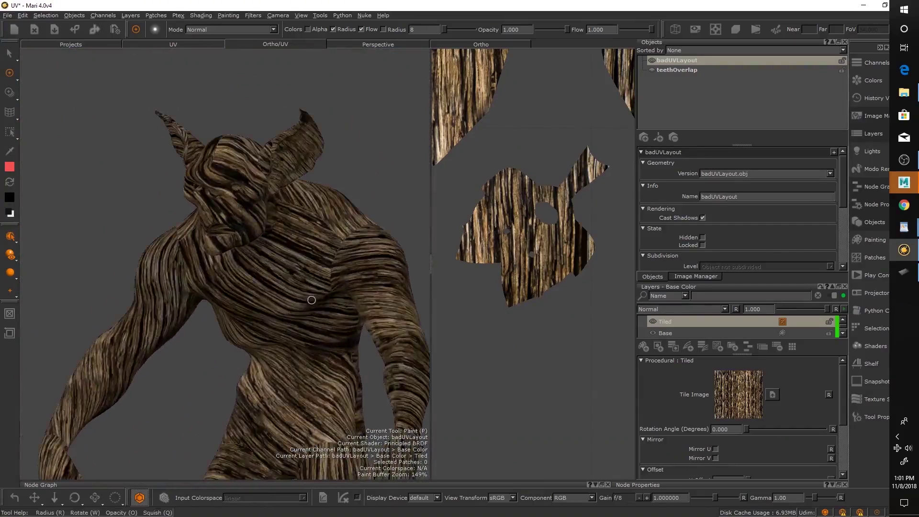
pyautogui.scroll(-3, 293, 283)
pyautogui.scroll(1, 299, 283)
pyautogui.keyDown('alt'); pyautogui.moveTo(299, 283); pyautogui.dragTo(283, 247, button='middle'); pyautogui.keyUp('alt')
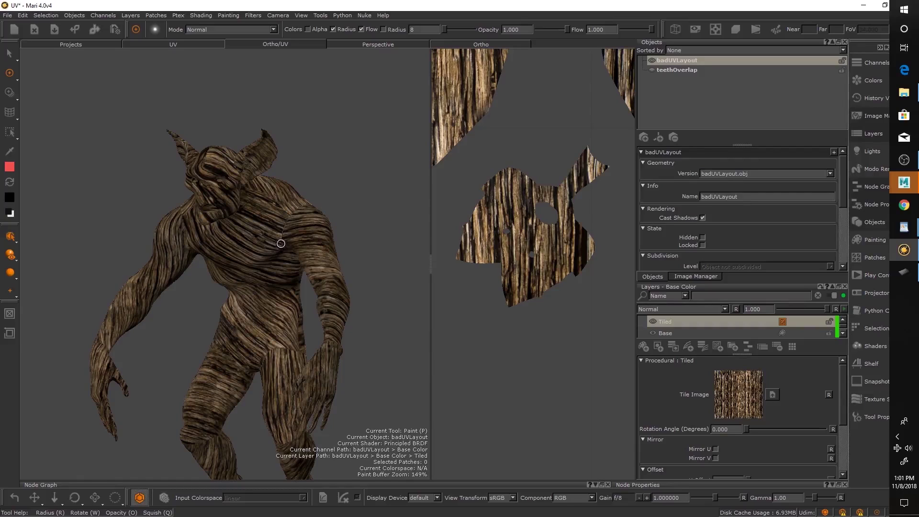
pyautogui.moveTo(263, 214); pyautogui.dragTo(291, 228, button='middle')
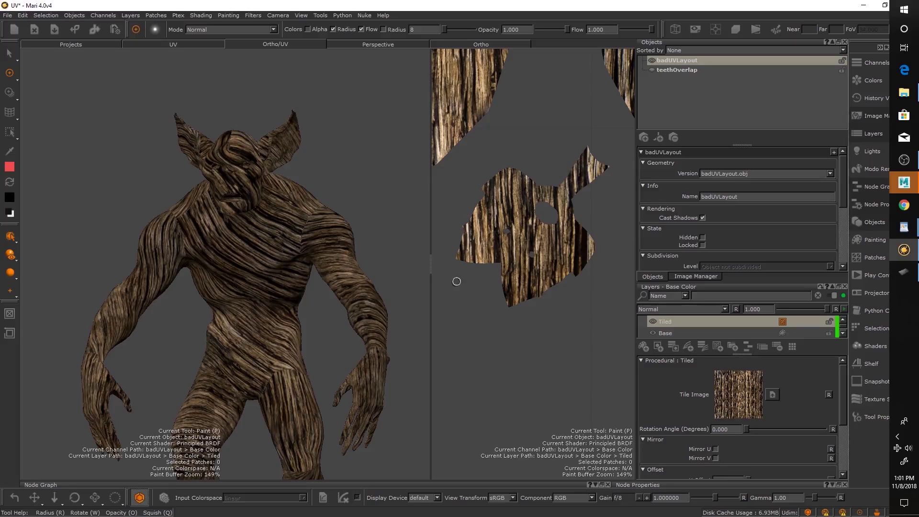
pyautogui.moveTo(298, 234)
pyautogui.keyDown('alt'); pyautogui.mouseDown(button='middle')
pyautogui.moveTo(313, 250)
pyautogui.moveTo(354, 254)
pyautogui.moveTo(316, 244)
pyautogui.mouseUp(button='middle'); pyautogui.keyUp('alt')
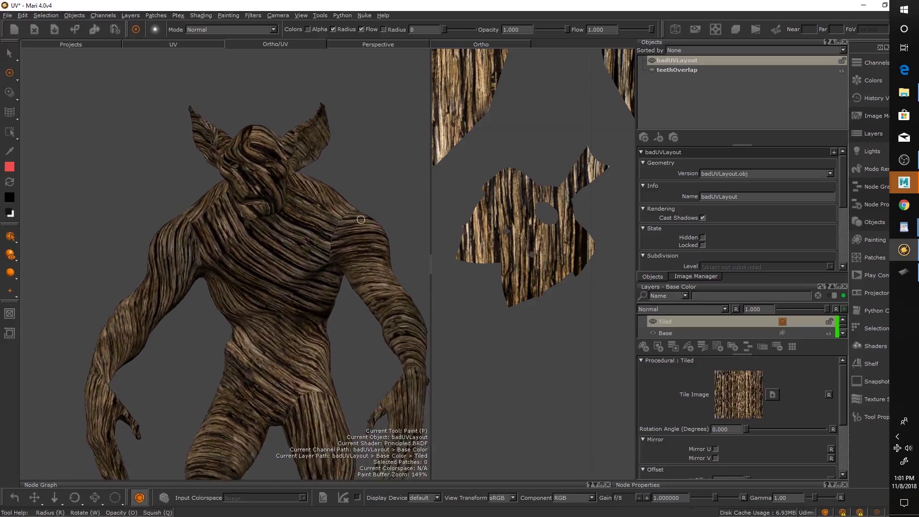
# Hide the badUVLayout creature, then show and select the teethOverlap object
pyautogui.click(651, 60)
pyautogui.click(651, 70)
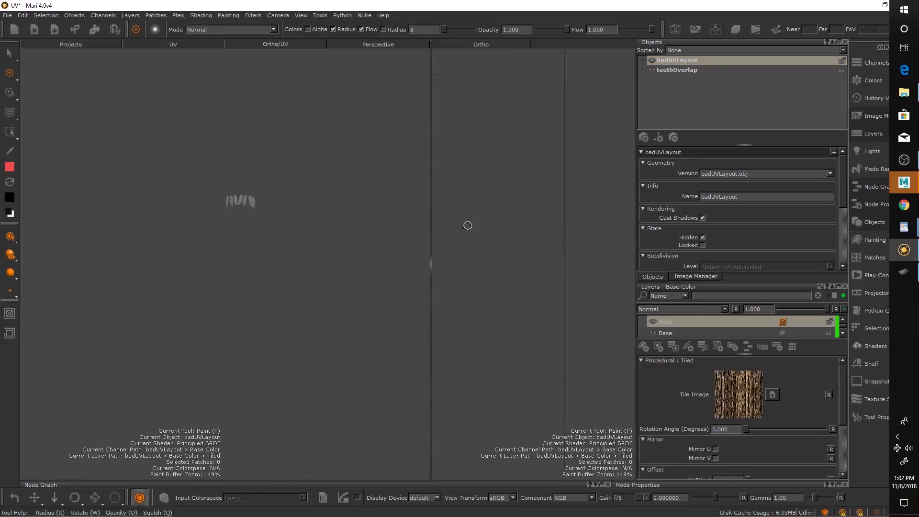
pyautogui.scroll(2, 574, 218)
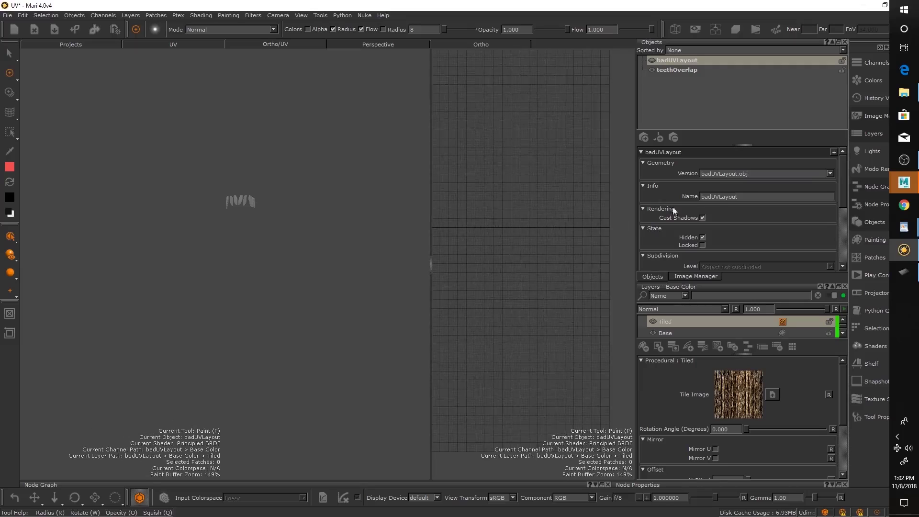
pyautogui.click(651, 60)
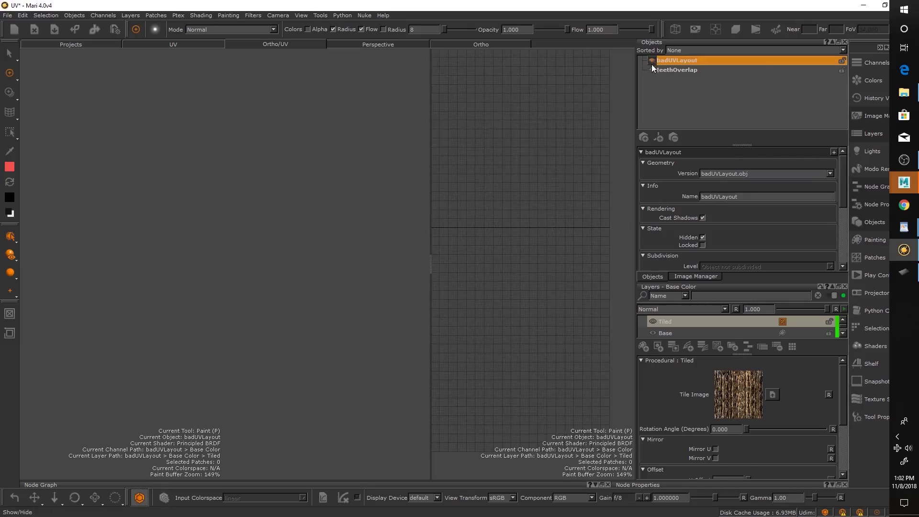
pyautogui.click(651, 70)
pyautogui.click(668, 70)
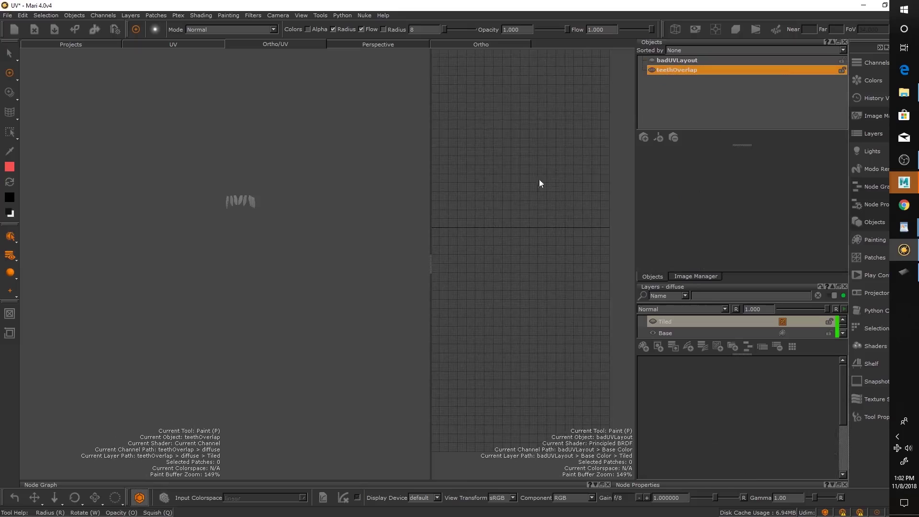
# Add a new paint layer above the Tiled layer in the teethOverlap object's diffuse channel
pyautogui.scroll(4, 517, 247)
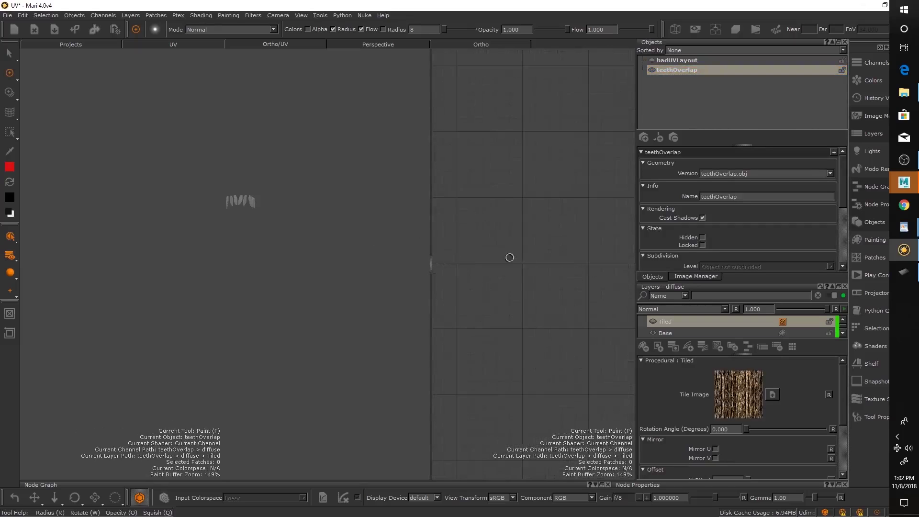
pyautogui.moveTo(510, 258); pyautogui.dragTo(500, 235, button='middle')
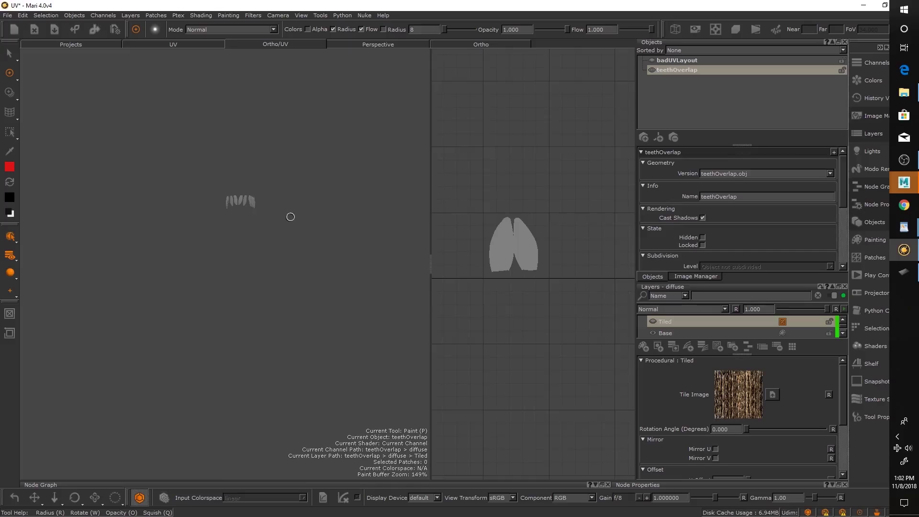
pyautogui.keyDown('alt'); pyautogui.moveTo(250, 196); pyautogui.dragTo(263, 245, button='middle'); pyautogui.keyUp('alt')
pyautogui.keyDown('alt'); pyautogui.moveTo(263, 244); pyautogui.dragTo(323, 216, button='right'); pyautogui.keyUp('alt')
pyautogui.keyDown('alt'); pyautogui.moveTo(323, 211); pyautogui.dragTo(265, 228, button='middle'); pyautogui.keyUp('alt')
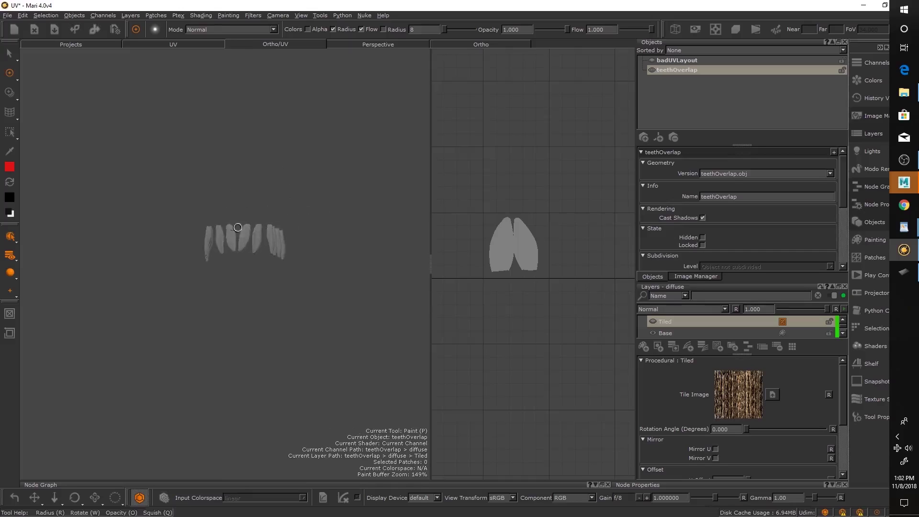
pyautogui.keyDown('alt'); pyautogui.moveTo(237, 228); pyautogui.dragTo(339, 231, button='right'); pyautogui.keyUp('alt')
pyautogui.moveTo(526, 239)
pyautogui.keyDown('alt'); pyautogui.mouseDown(button='right')
pyautogui.moveTo(570, 257)
pyautogui.moveTo(553, 229)
pyautogui.mouseUp(button='right'); pyautogui.keyUp('alt')
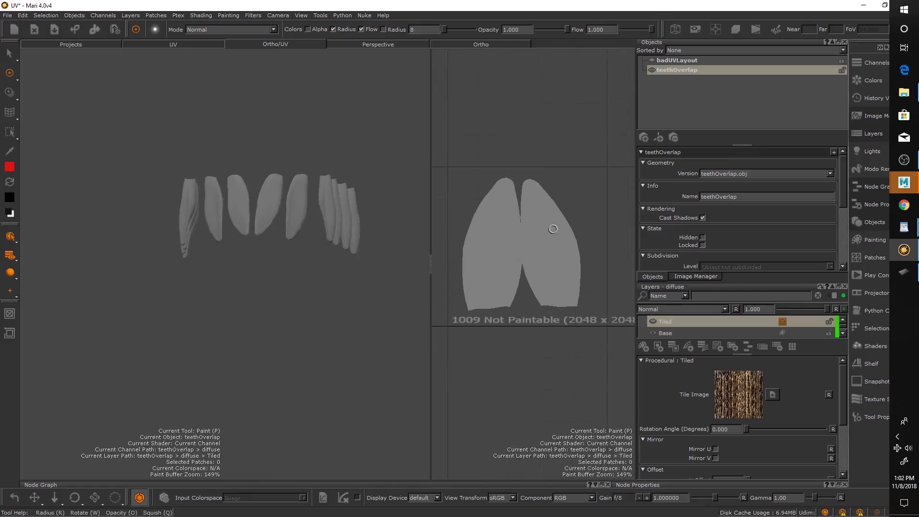
pyautogui.click(643, 347)
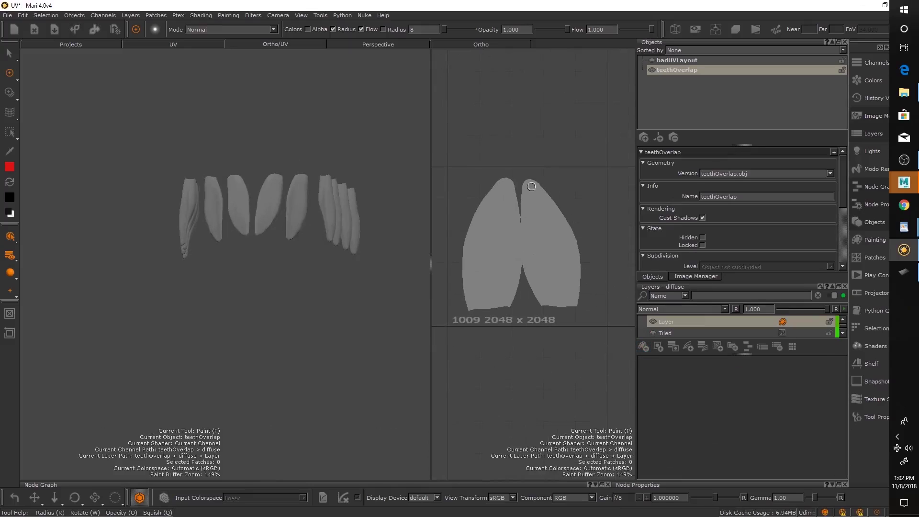
# Paint red lengthwise strokes down both halves of the overlapping tooth UV shell
pyautogui.moveTo(529, 181)
pyautogui.mouseDown()
pyautogui.moveTo(544, 281)
pyautogui.moveTo(499, 241)
pyautogui.moveTo(496, 272)
pyautogui.mouseUp()
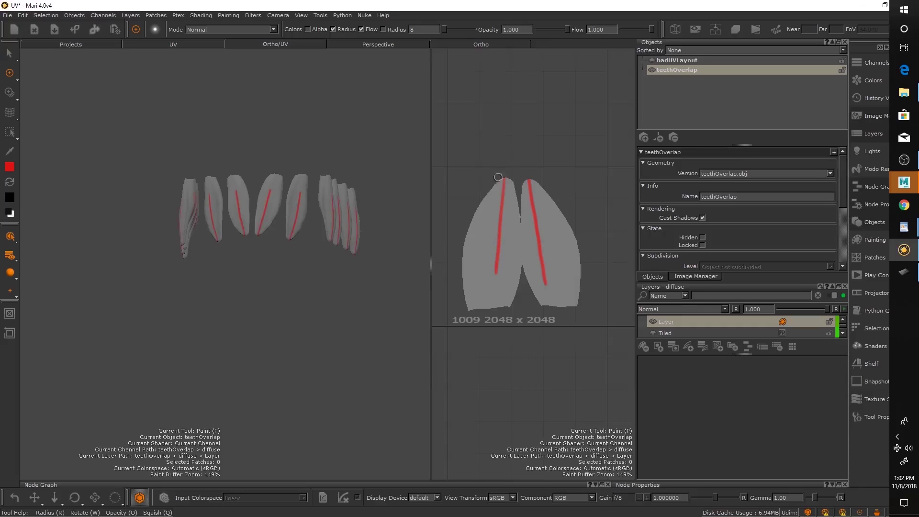
pyautogui.moveTo(498, 181); pyautogui.dragTo(481, 260)
pyautogui.moveTo(486, 198); pyautogui.dragTo(464, 284)
pyautogui.moveTo(478, 181); pyautogui.dragTo(463, 275)
pyautogui.moveTo(472, 199)
pyautogui.mouseDown()
pyautogui.moveTo(467, 290)
pyautogui.moveTo(482, 291)
pyautogui.mouseUp()
pyautogui.moveTo(506, 182)
pyautogui.mouseDown()
pyautogui.moveTo(502, 279)
pyautogui.moveTo(521, 210)
pyautogui.moveTo(535, 245)
pyautogui.mouseUp()
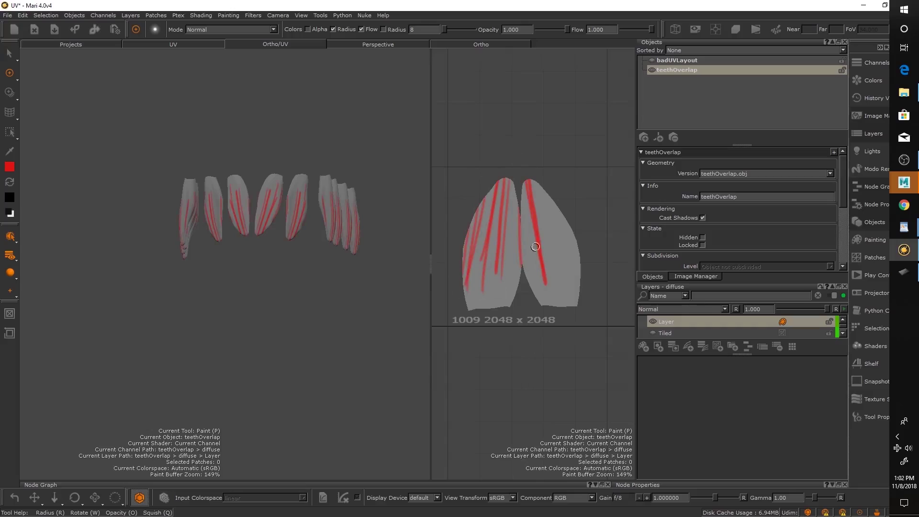
pyautogui.moveTo(534, 181); pyautogui.dragTo(556, 276)
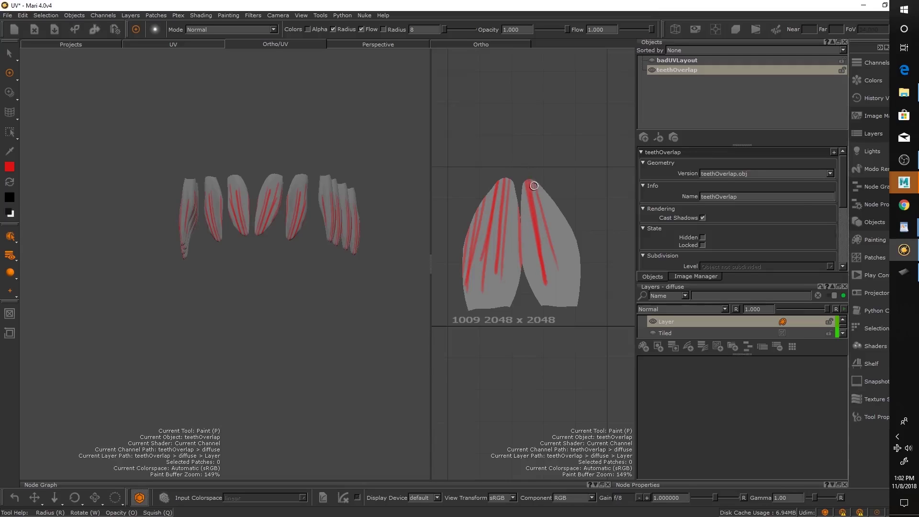
# Paint a red patch near the tip of a front tooth on the model and compare it with the other teeth
pyautogui.scroll(10, 341, 265)
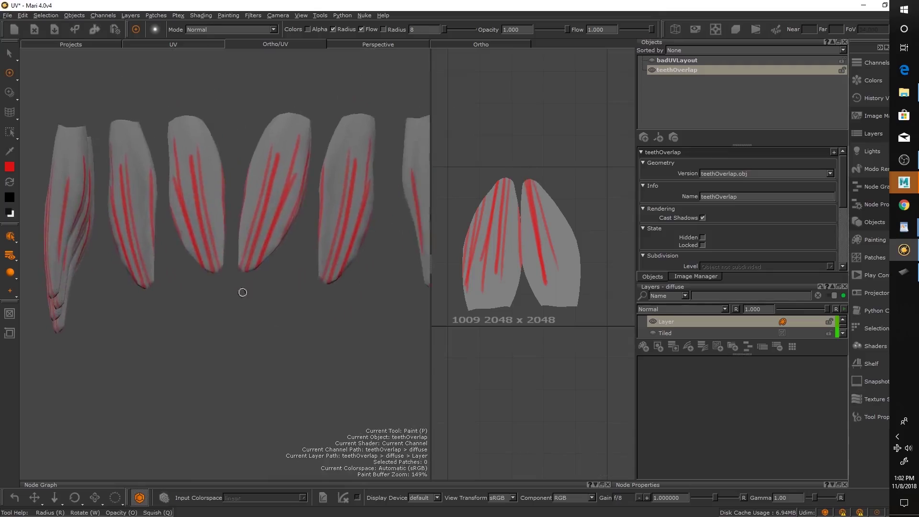
pyautogui.moveTo(367, 262); pyautogui.dragTo(361, 224, button='middle')
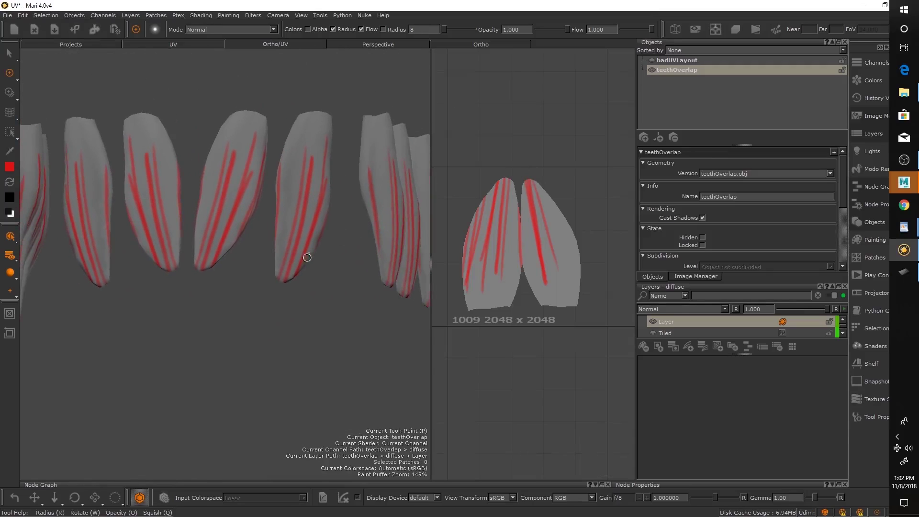
pyautogui.moveTo(308, 256); pyautogui.dragTo(309, 276, button='middle')
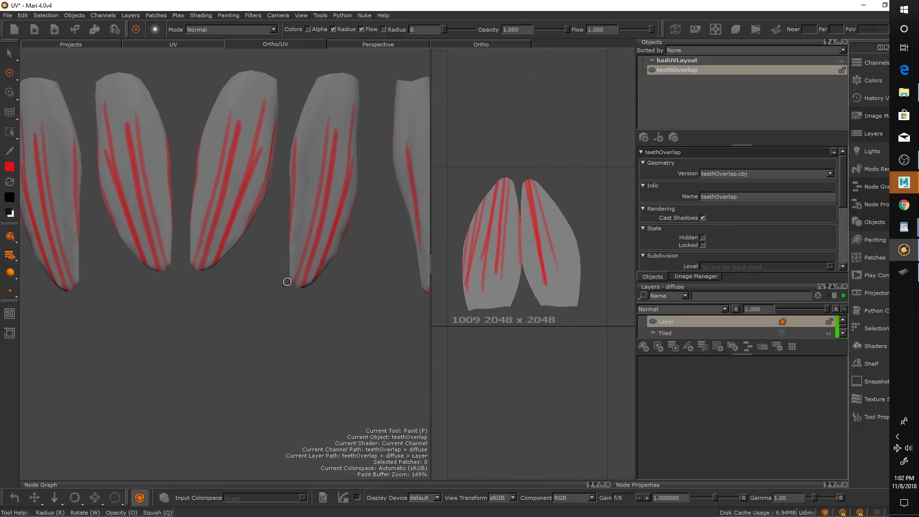
pyautogui.moveTo(295, 275)
pyautogui.mouseDown()
pyautogui.moveTo(294, 244)
pyautogui.moveTo(294, 254)
pyautogui.mouseUp()
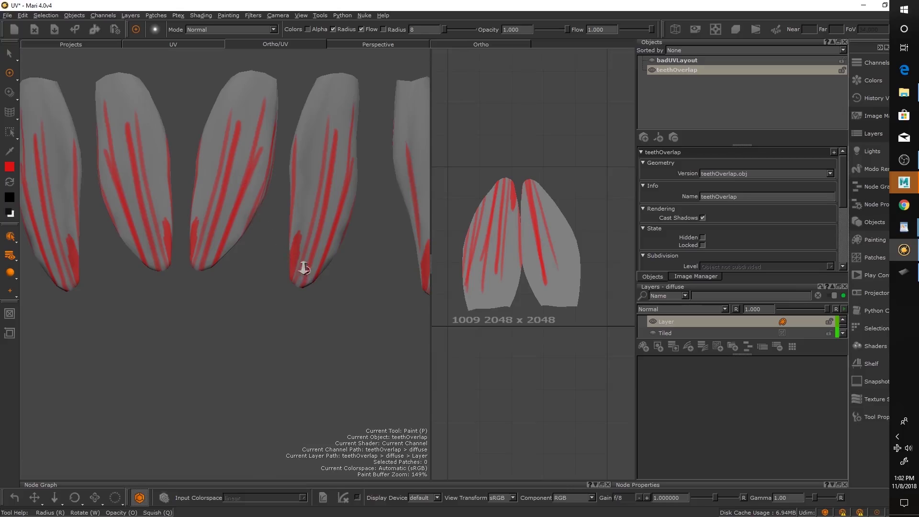
pyautogui.scroll(-5, 303, 263)
pyautogui.moveTo(314, 280)
pyautogui.mouseDown(button='middle')
pyautogui.moveTo(271, 297)
pyautogui.moveTo(258, 287)
pyautogui.moveTo(318, 263)
pyautogui.mouseUp(button='middle')
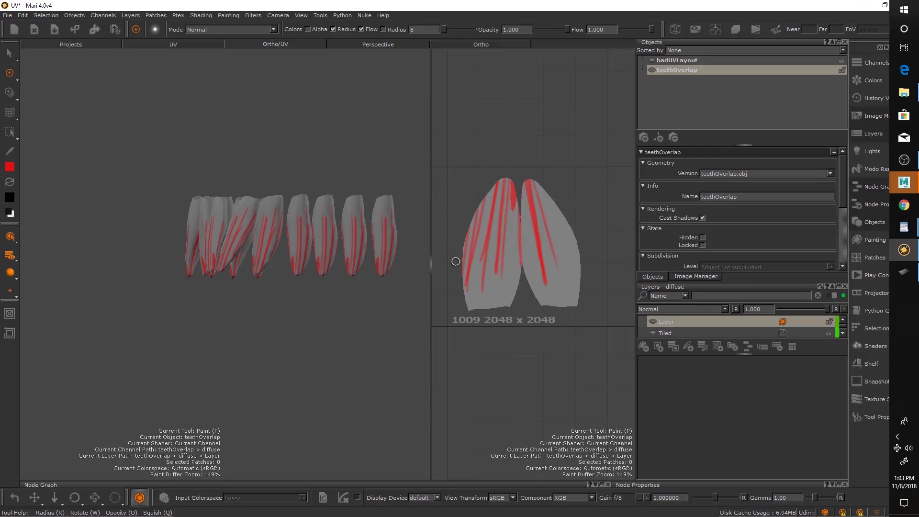
# Set the teeth's geometry version to teethNoOverlap and replace the painted layer with an empty one
pyautogui.click(722, 174)
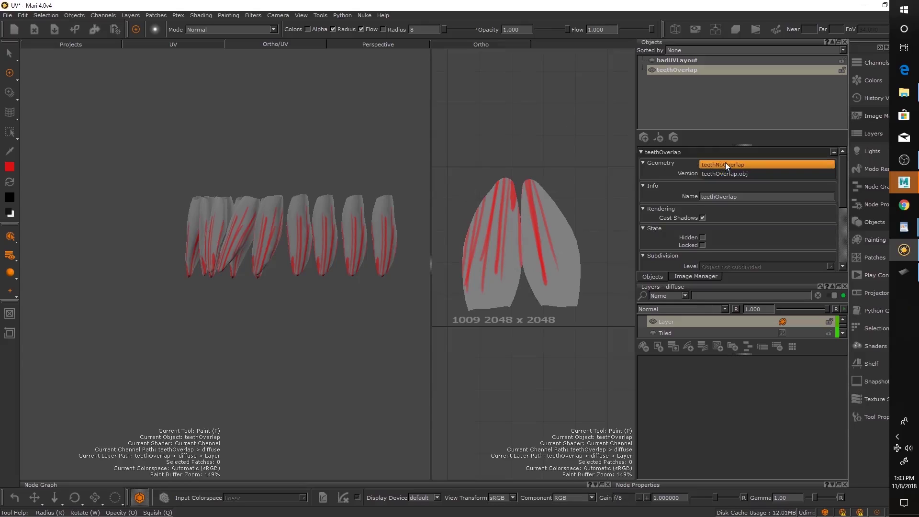
pyautogui.click(725, 162)
pyautogui.scroll(2, 537, 232)
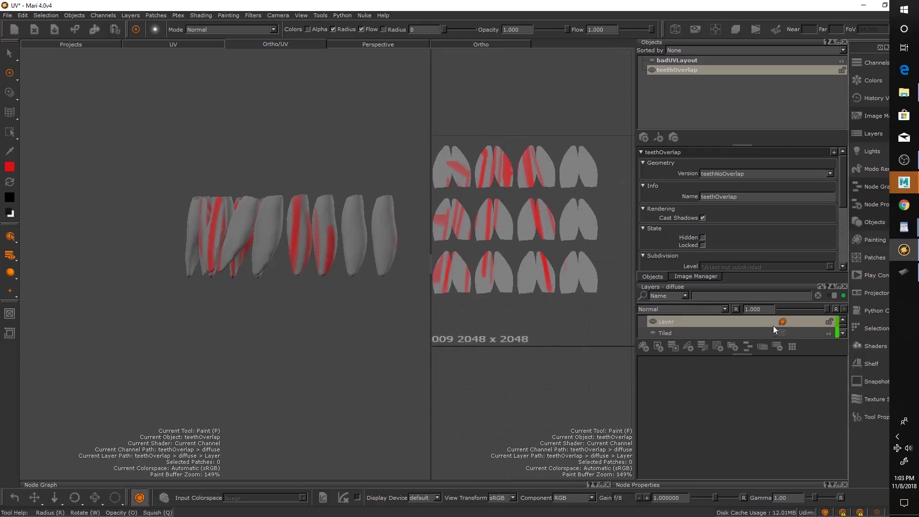
pyautogui.click(776, 346)
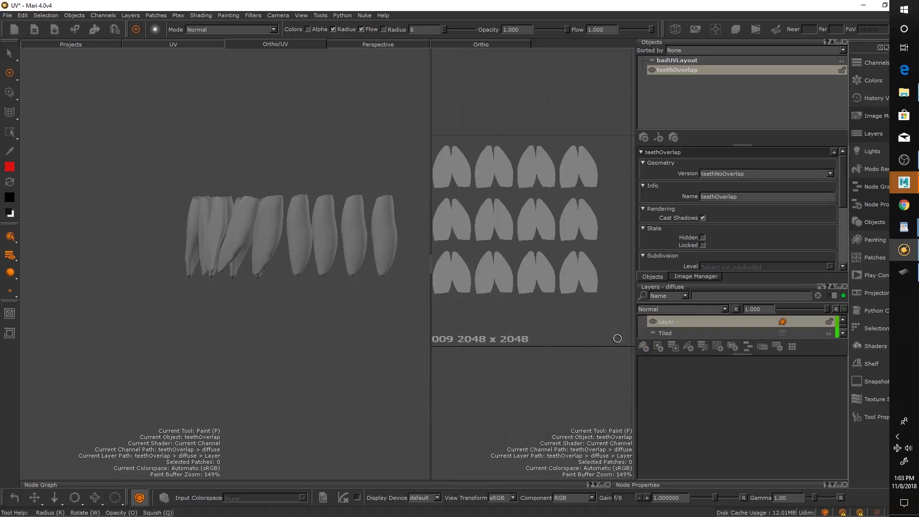
# Paint separate red strokes on the individual tooth UV shells in the first three columns of the grid
pyautogui.moveTo(511, 152); pyautogui.dragTo(520, 153, button='middle')
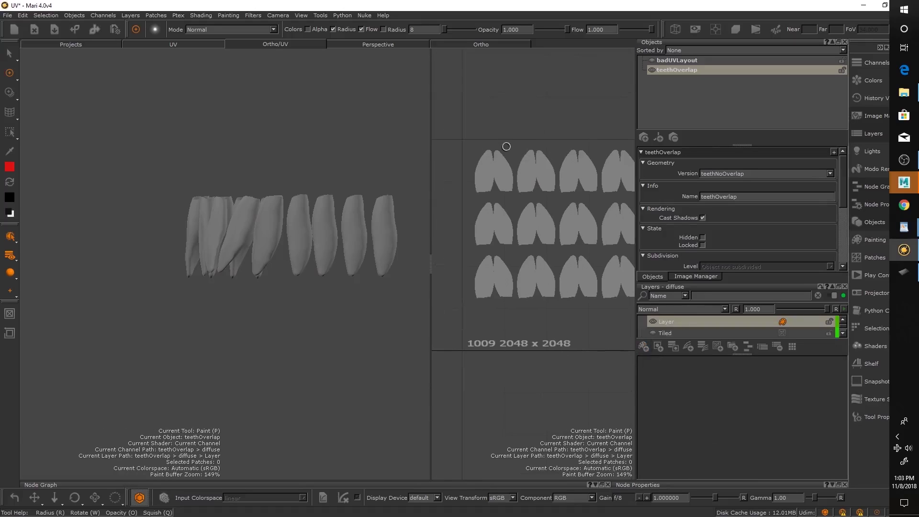
pyautogui.moveTo(502, 162)
pyautogui.mouseDown()
pyautogui.moveTo(500, 152)
pyautogui.moveTo(502, 170)
pyautogui.moveTo(532, 168)
pyautogui.mouseUp()
pyautogui.moveTo(540, 151); pyautogui.dragTo(541, 160)
pyautogui.moveTo(542, 205); pyautogui.dragTo(546, 229)
pyautogui.moveTo(527, 206)
pyautogui.mouseDown()
pyautogui.moveTo(528, 220)
pyautogui.moveTo(484, 230)
pyautogui.moveTo(501, 283)
pyautogui.moveTo(488, 280)
pyautogui.mouseUp()
pyautogui.moveTo(532, 256)
pyautogui.mouseDown()
pyautogui.moveTo(528, 284)
pyautogui.moveTo(566, 263)
pyautogui.moveTo(579, 275)
pyautogui.mouseUp()
pyautogui.moveTo(582, 204)
pyautogui.mouseDown()
pyautogui.moveTo(585, 225)
pyautogui.moveTo(571, 223)
pyautogui.mouseUp()
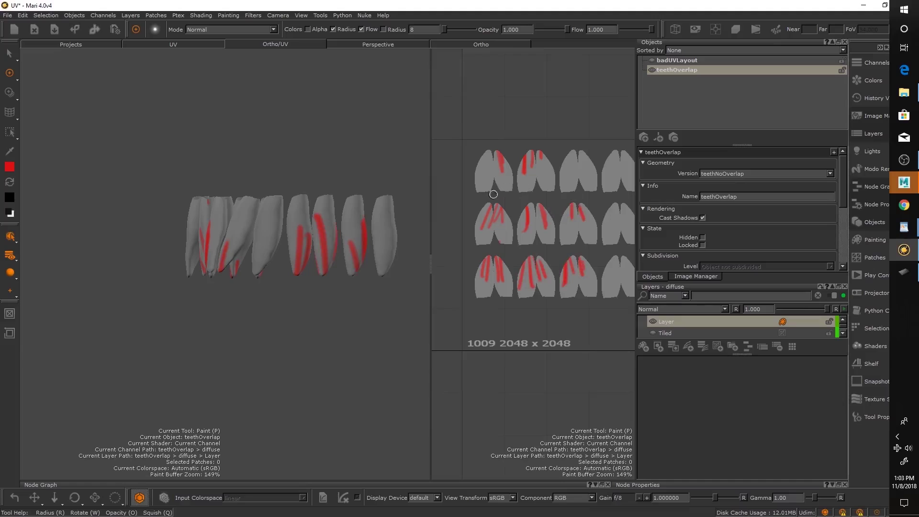
# Fill the first tooth shell of the top row with dense lengthwise red strokes
pyautogui.scroll(1, 547, 179)
pyautogui.scroll(5, 526, 187)
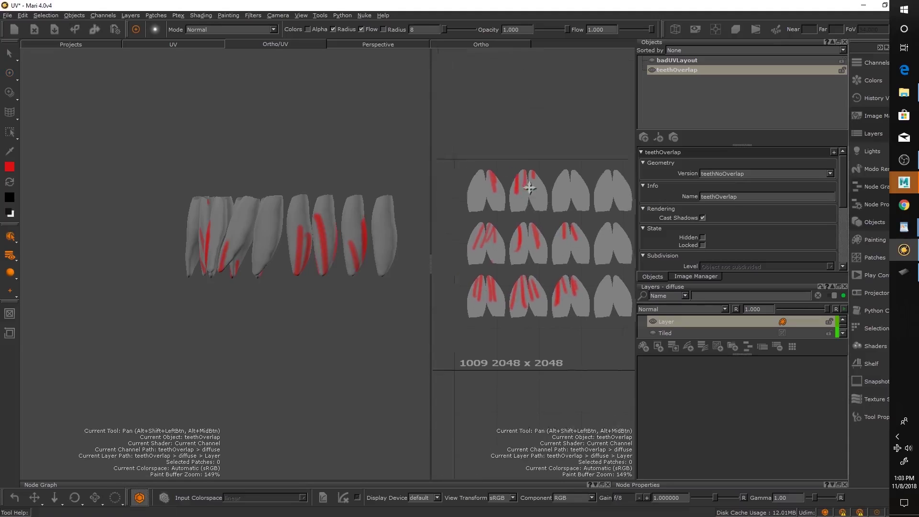
pyautogui.moveTo(521, 190); pyautogui.dragTo(545, 199, button='middle')
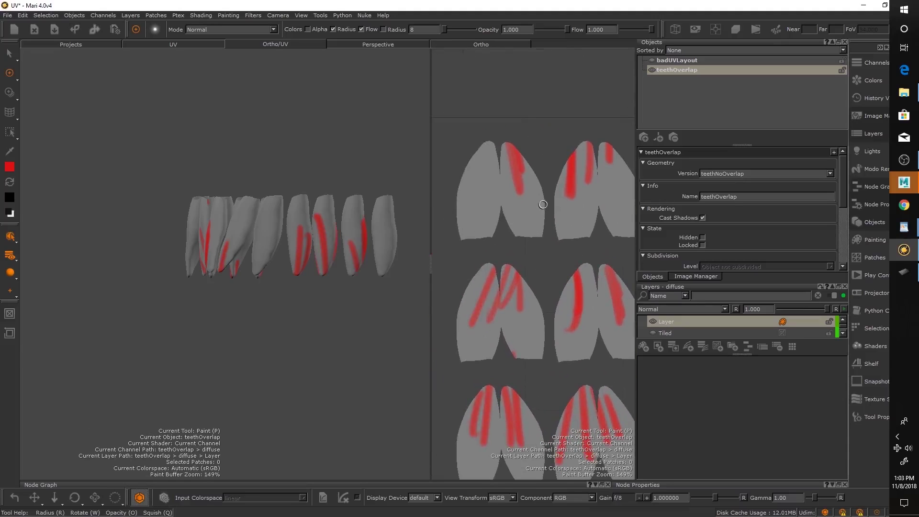
pyautogui.moveTo(540, 172)
pyautogui.mouseDown()
pyautogui.moveTo(539, 229)
pyautogui.moveTo(484, 148)
pyautogui.moveTo(530, 251)
pyautogui.mouseUp()
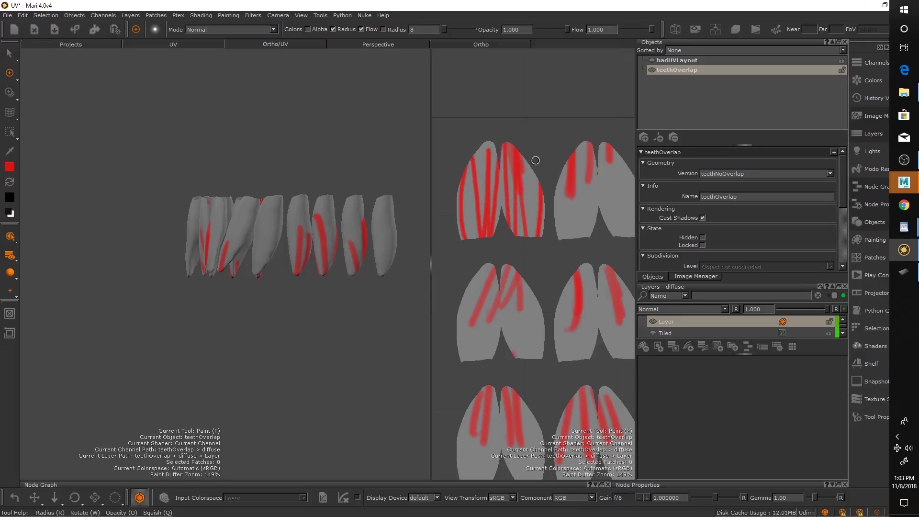
# Widen the UV view and frame the whole grid of separate tooth shells in it
pyautogui.scroll(-3, 532, 193)
pyautogui.keyDown('alt'); pyautogui.moveTo(533, 193); pyautogui.dragTo(437, 269, button='right'); pyautogui.keyUp('alt')
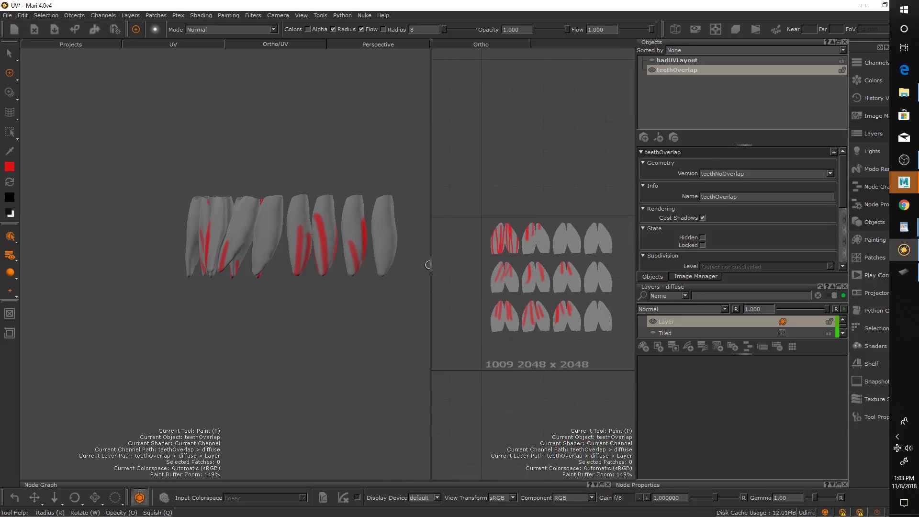
pyautogui.press('p')
pyautogui.moveTo(403, 266); pyautogui.dragTo(379, 266)
pyautogui.scroll(2, 480, 232)
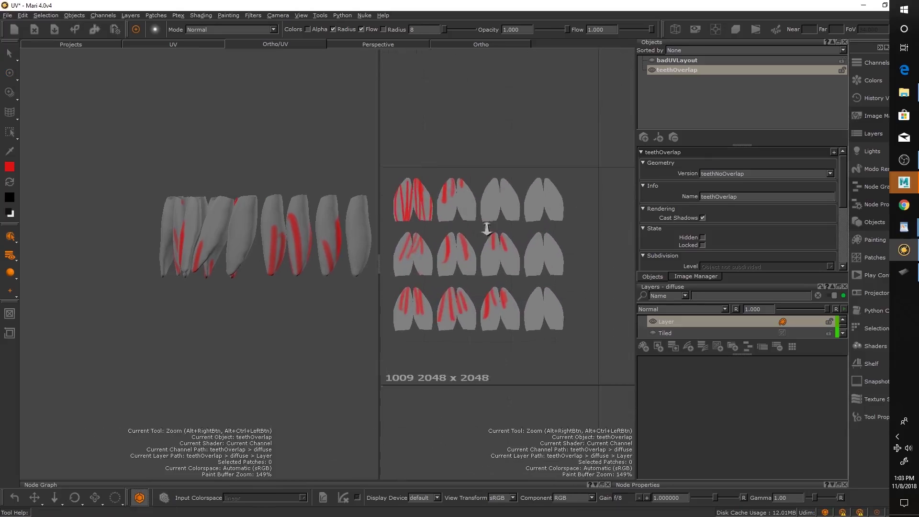
pyautogui.moveTo(483, 229); pyautogui.dragTo(502, 221, button='middle')
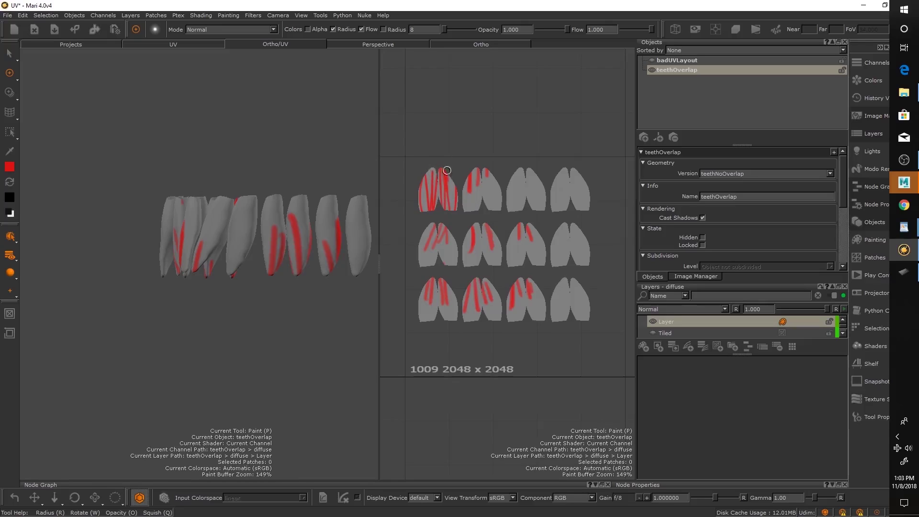
# Try to paint additional lengthwise red strokes across all the tooth shells in the top row
pyautogui.moveTo(447, 185)
pyautogui.mouseDown()
pyautogui.moveTo(430, 174)
pyautogui.moveTo(441, 188)
pyautogui.moveTo(427, 189)
pyautogui.moveTo(442, 187)
pyautogui.mouseUp()
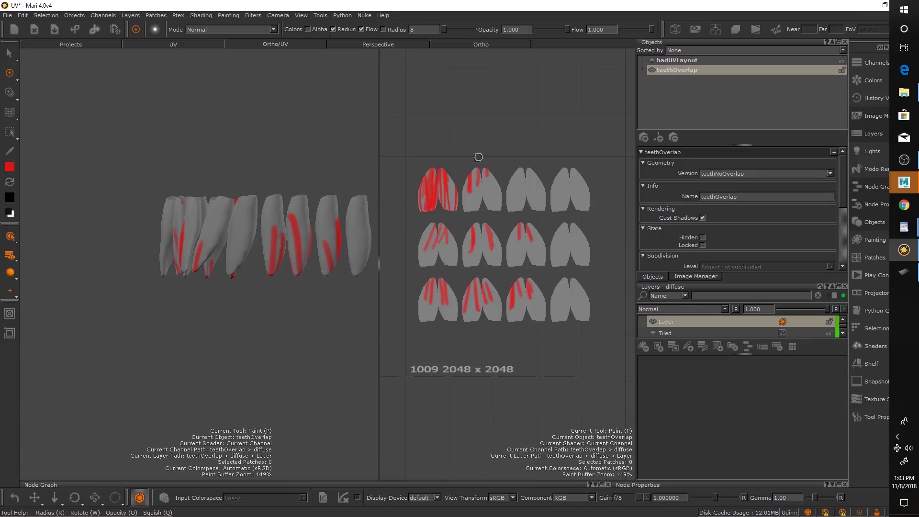
pyautogui.moveTo(467, 178)
pyautogui.mouseDown()
pyautogui.moveTo(468, 212)
pyautogui.moveTo(482, 206)
pyautogui.mouseUp()
pyautogui.moveTo(495, 173)
pyautogui.mouseDown()
pyautogui.moveTo(497, 211)
pyautogui.moveTo(511, 215)
pyautogui.mouseUp()
pyautogui.moveTo(526, 174); pyautogui.dragTo(528, 206)
pyautogui.moveTo(569, 170); pyautogui.dragTo(571, 207)
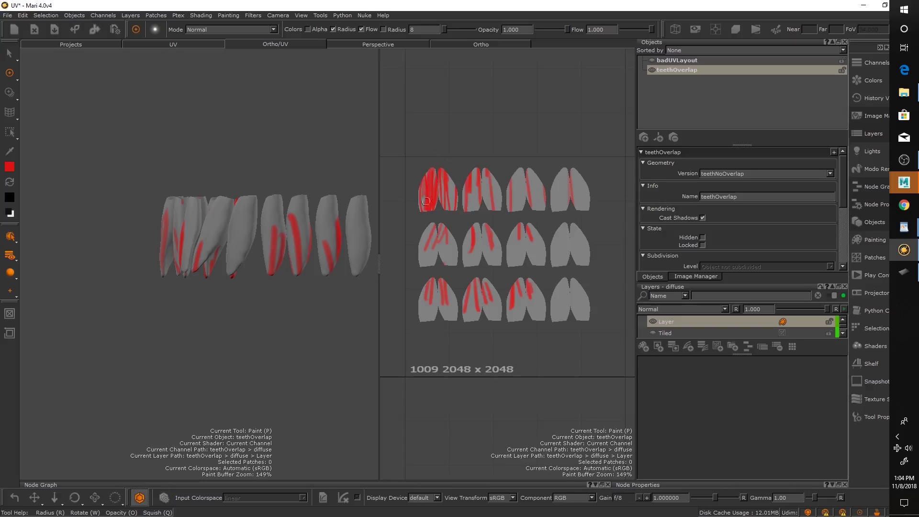
pyautogui.moveTo(426, 201); pyautogui.dragTo(427, 176)
pyautogui.moveTo(490, 165); pyautogui.dragTo(492, 201)
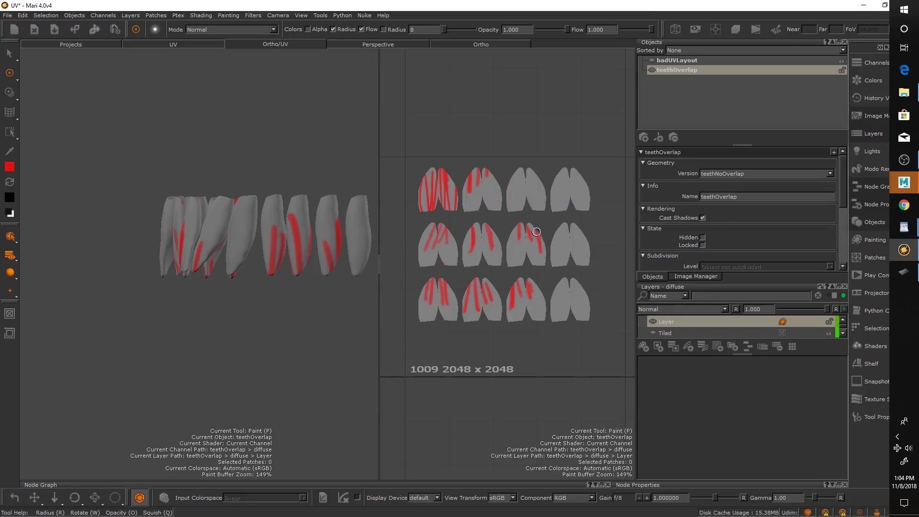
# Paint red strokes on the fourth tooth shell of the middle row and a single stroke on the third shell of the top row
pyautogui.moveTo(554, 221)
pyautogui.mouseDown()
pyautogui.moveTo(561, 247)
pyautogui.moveTo(574, 220)
pyautogui.moveTo(583, 251)
pyautogui.moveTo(559, 225)
pyautogui.moveTo(551, 252)
pyautogui.mouseUp()
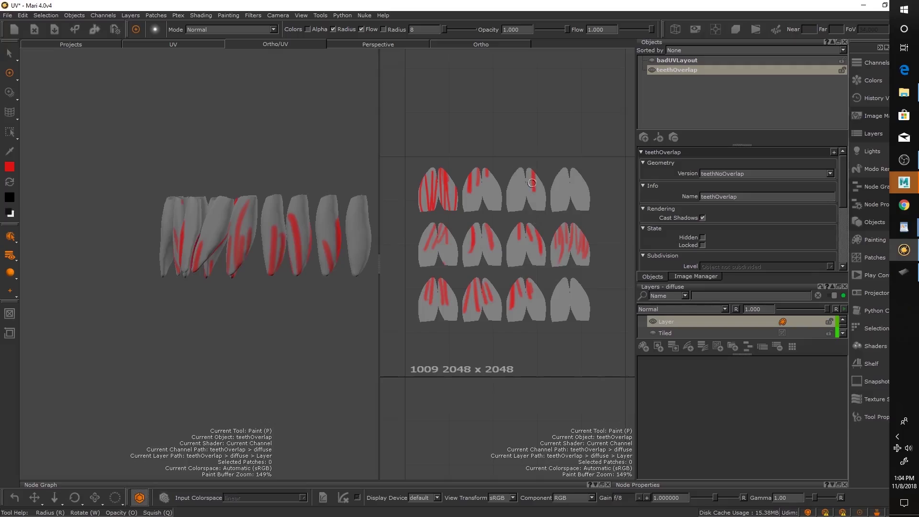
pyautogui.moveTo(532, 173); pyautogui.dragTo(538, 202)
pyautogui.hotkey('ctrl', 'z')
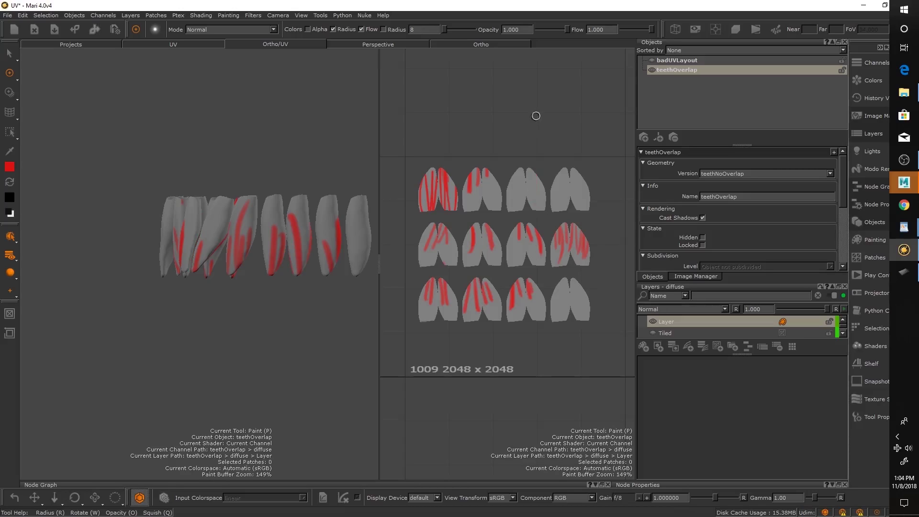
pyautogui.moveTo(525, 148); pyautogui.dragTo(533, 205)
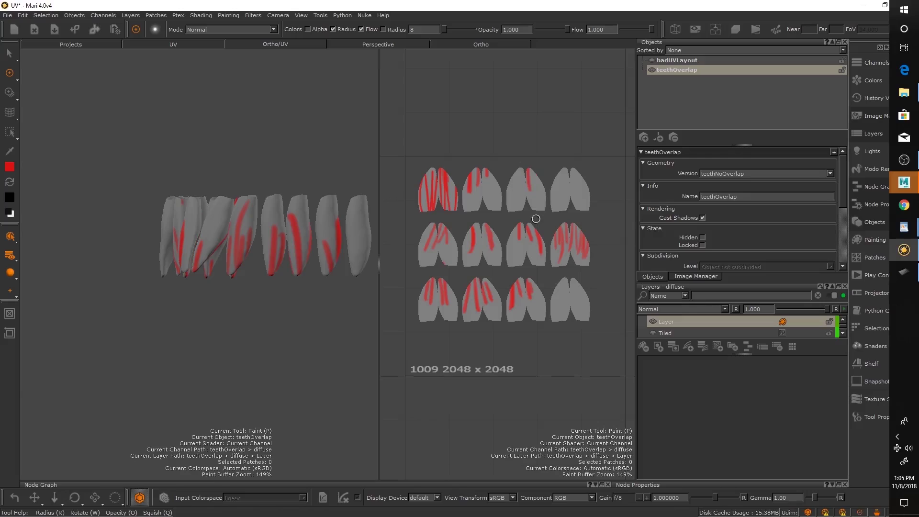